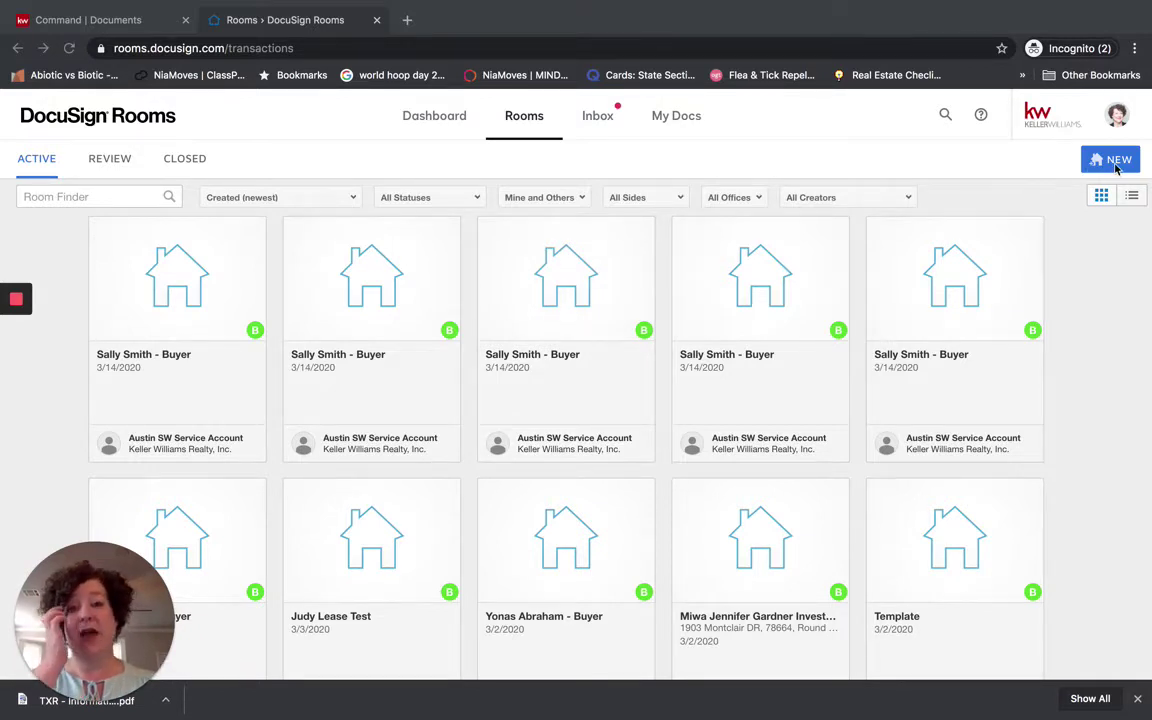
- Search the Room Finder for 'template' and open the Template room
click(116, 196)
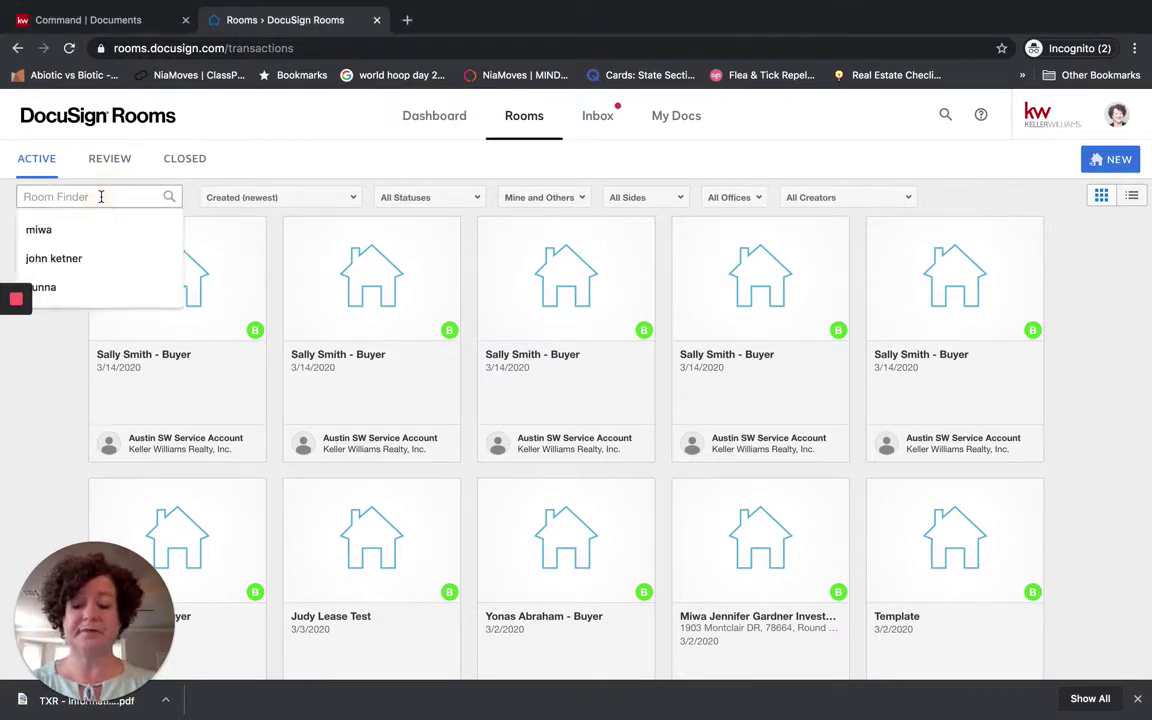
text(template)
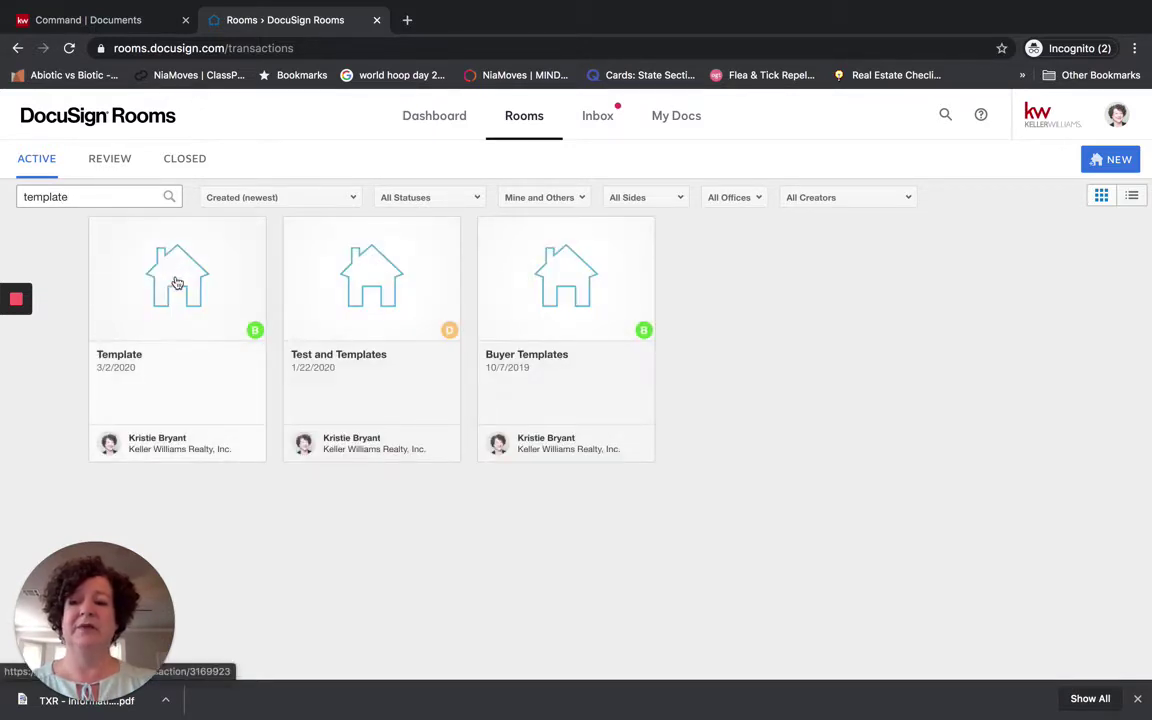
click(175, 283)
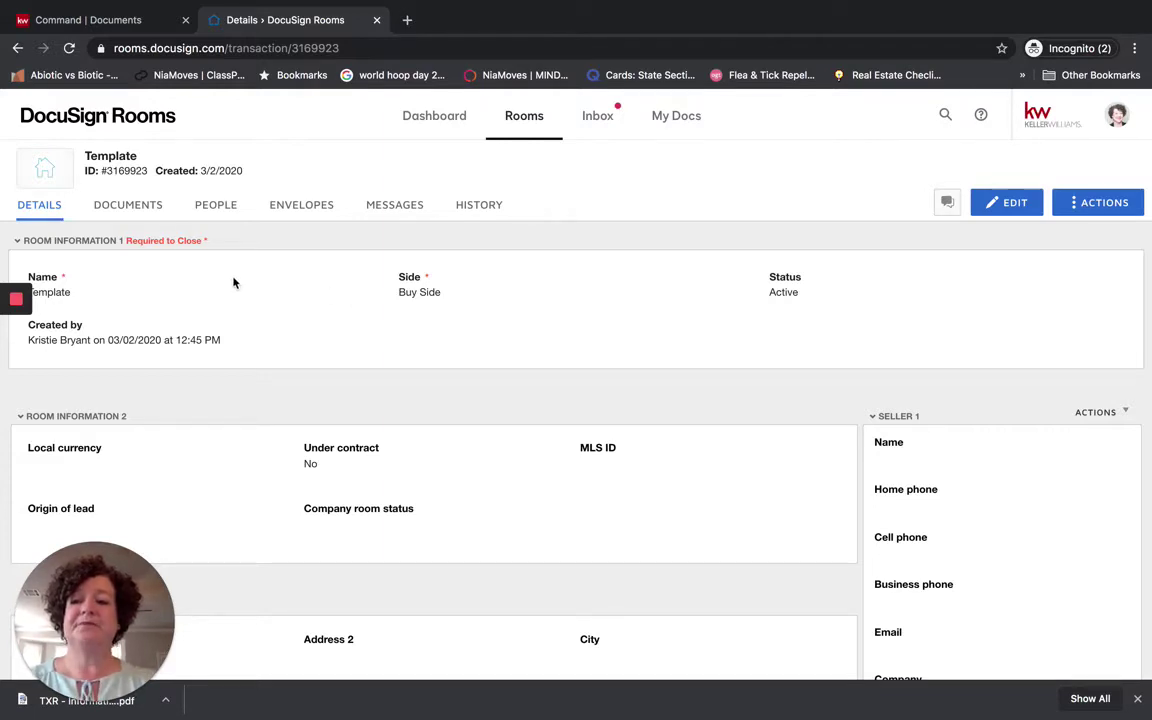
click(129, 212)
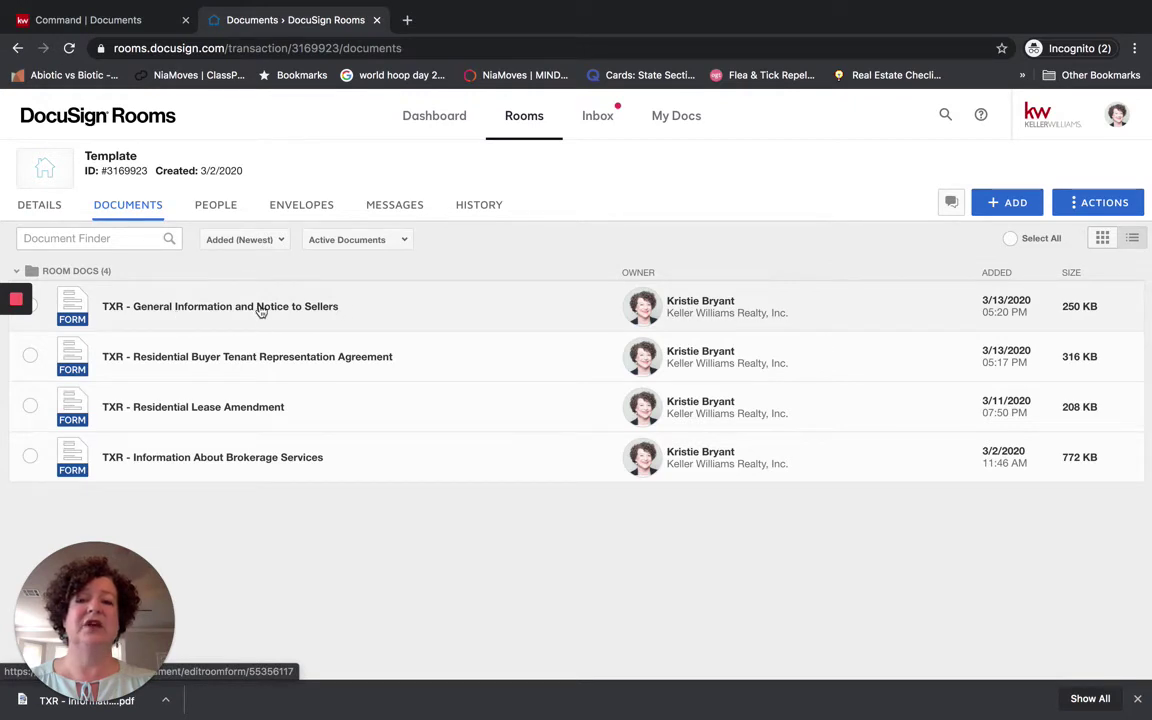
click(999, 205)
click(998, 270)
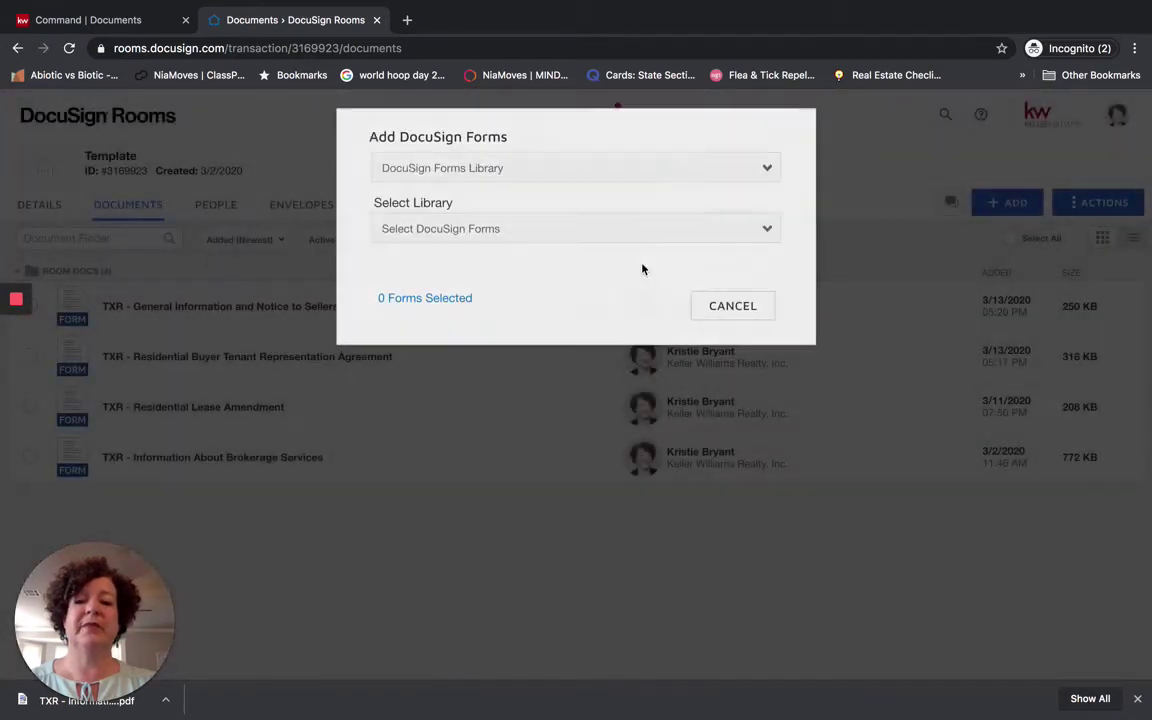
click(508, 170)
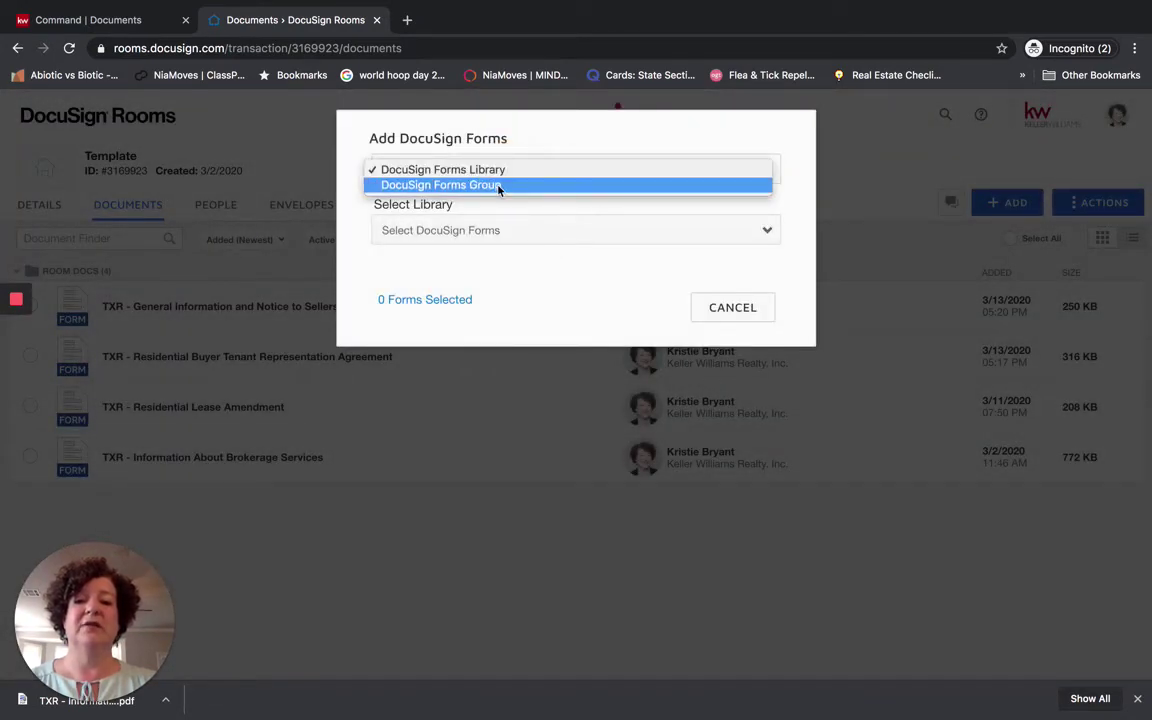
click(498, 186)
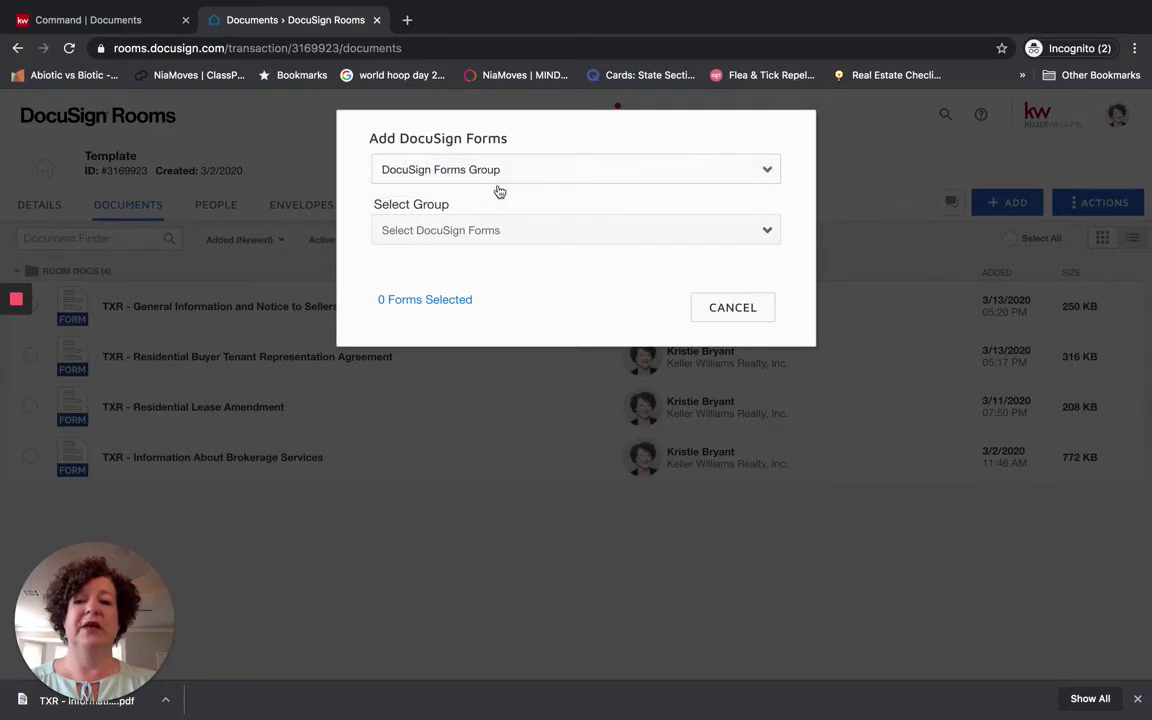
click(476, 231)
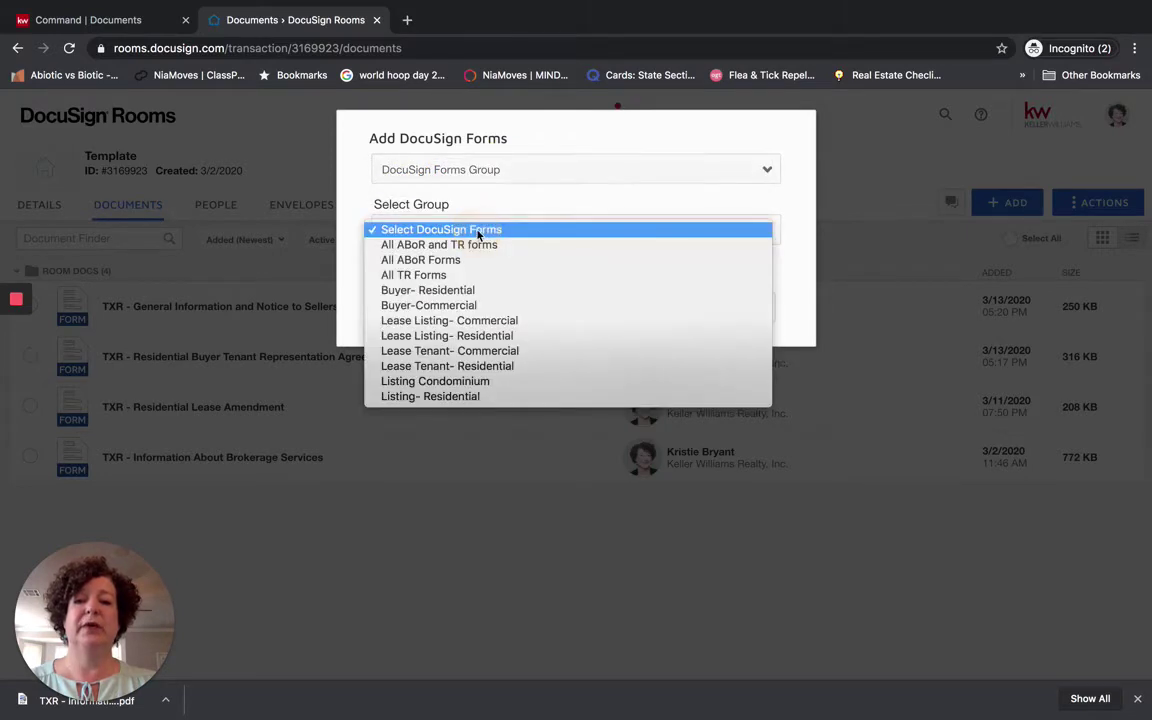
click(469, 292)
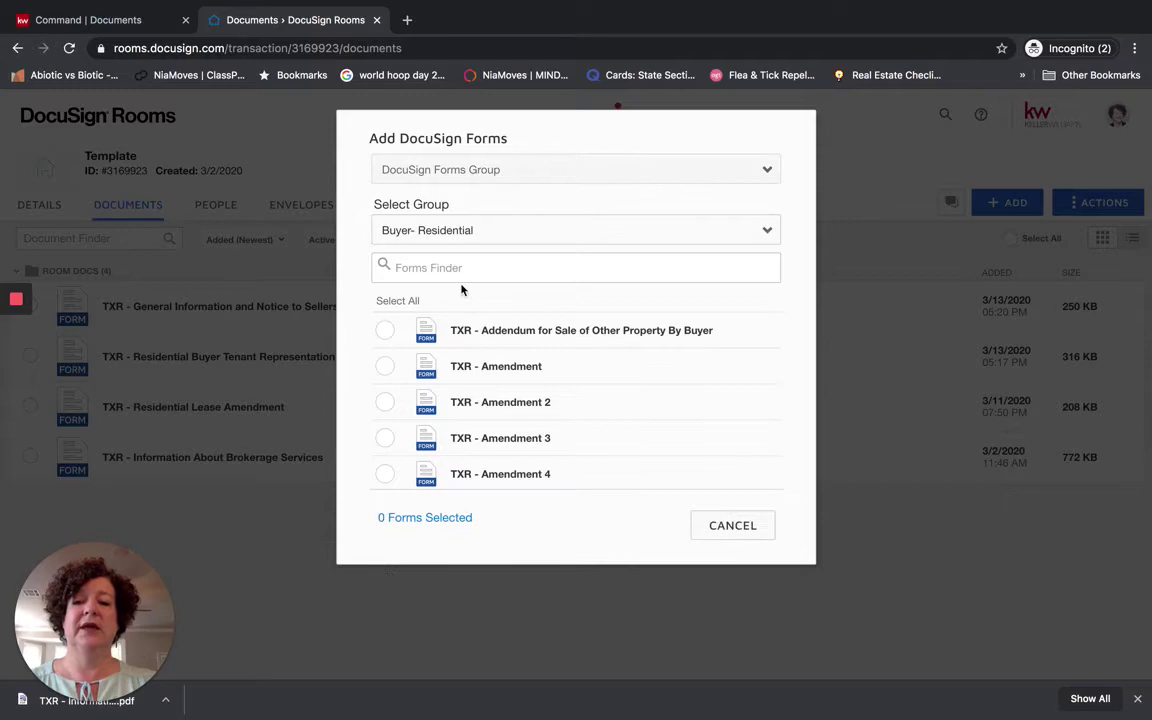
click(400, 267)
text(general)
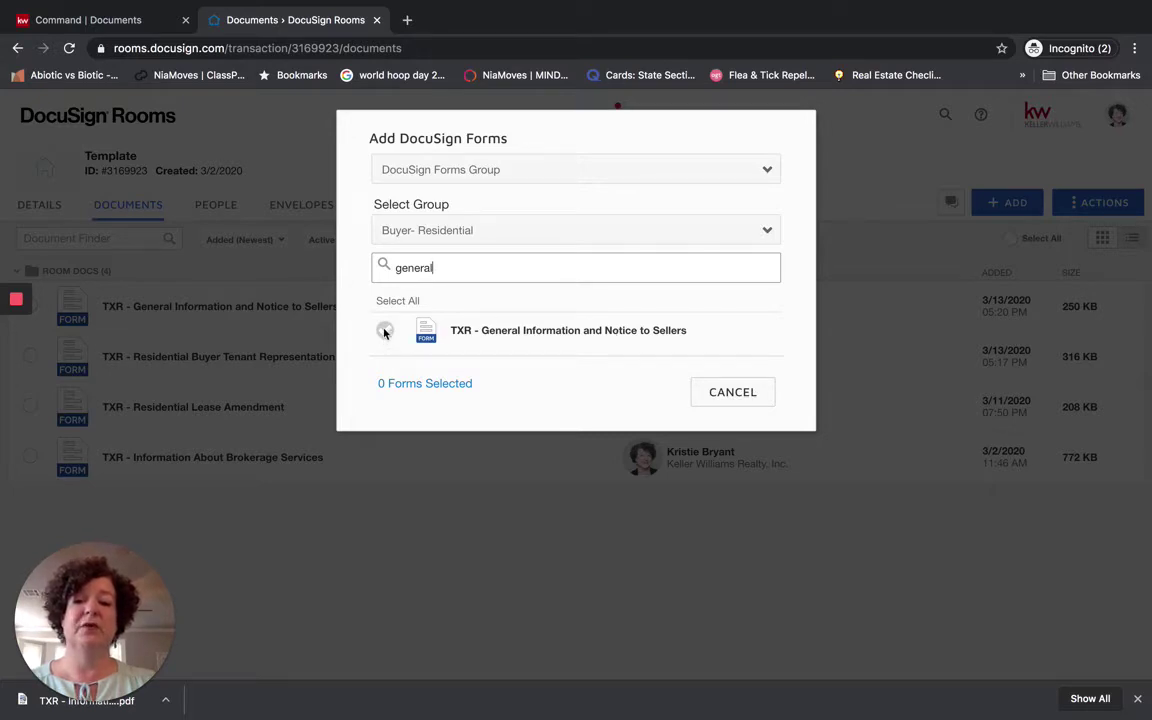
click(741, 399)
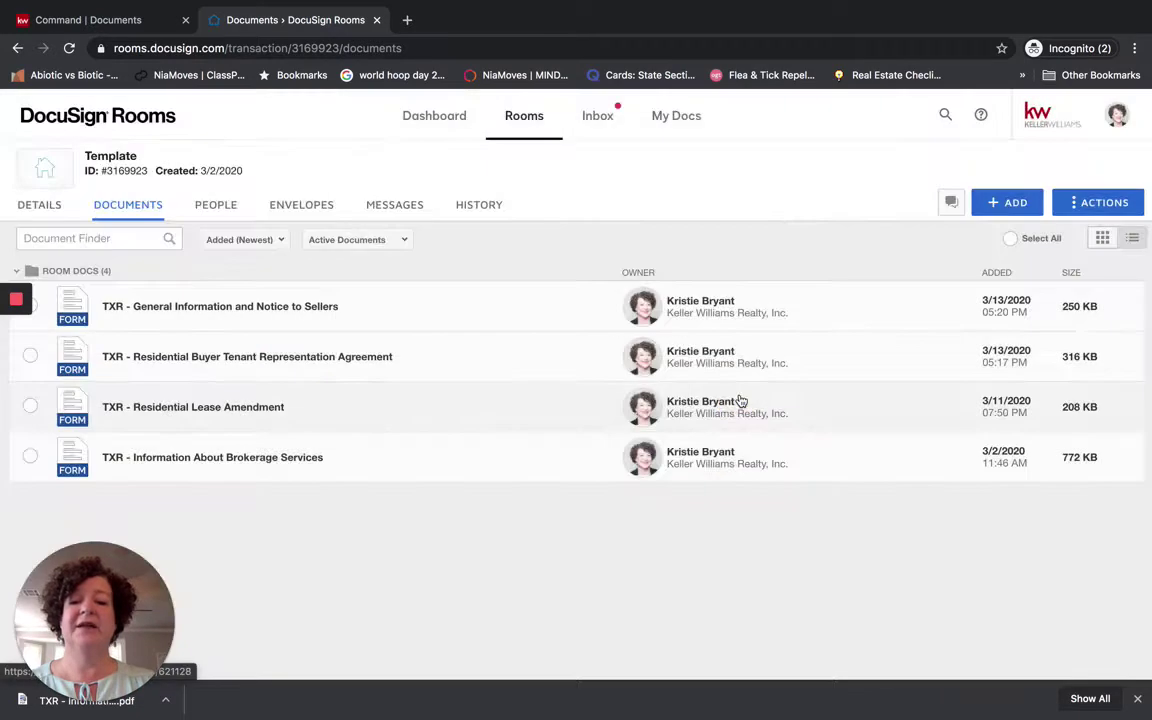
- Open the 'TXR - General Information and Notice to Sellers' document in the form editor
click(187, 313)
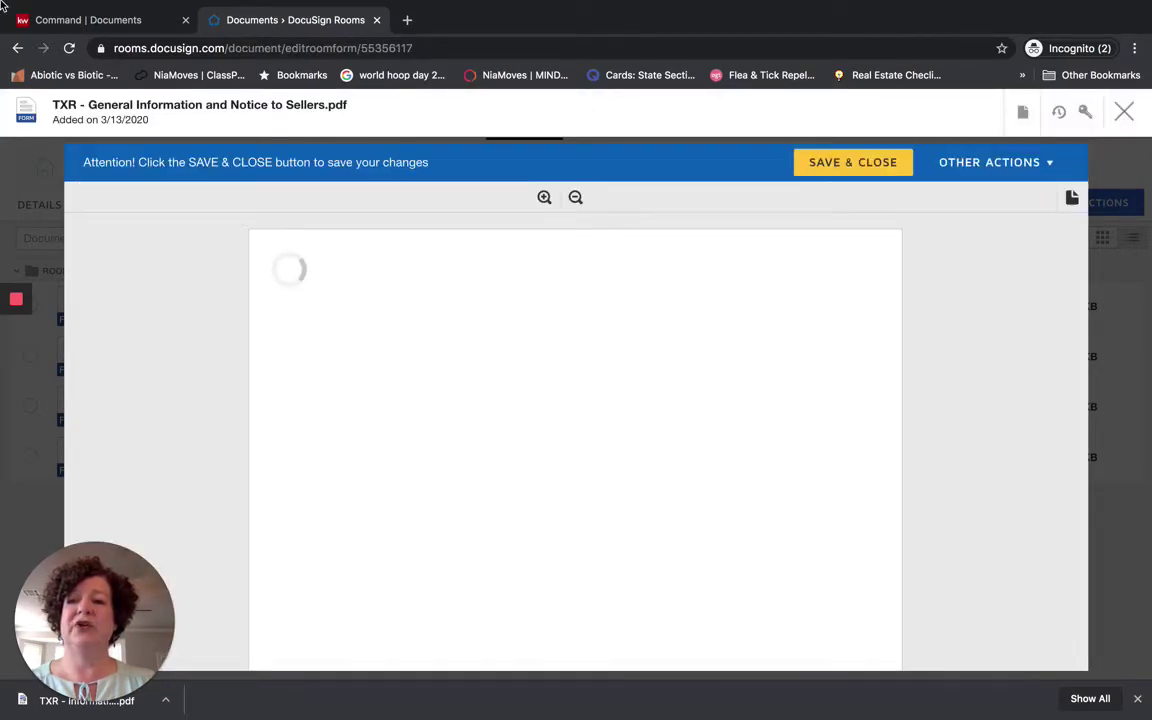
- Bring forward the Pages document holding the Texas surveillance recording-law text
mouse_move(3, 6)
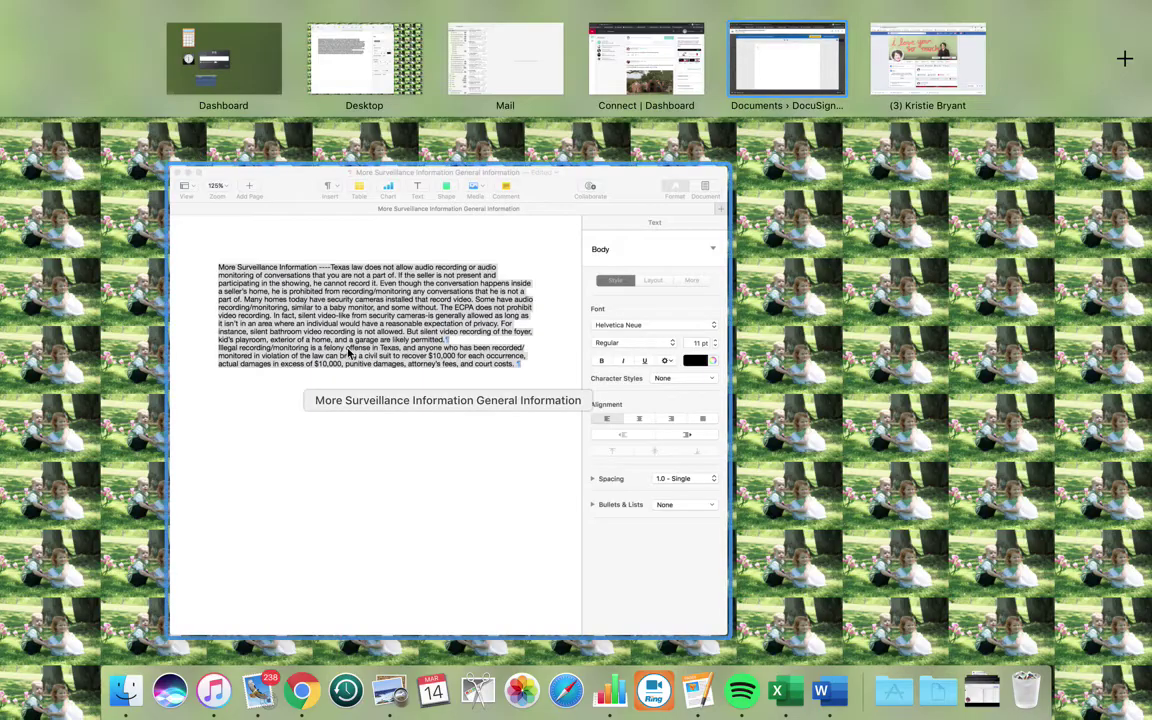
click(314, 318)
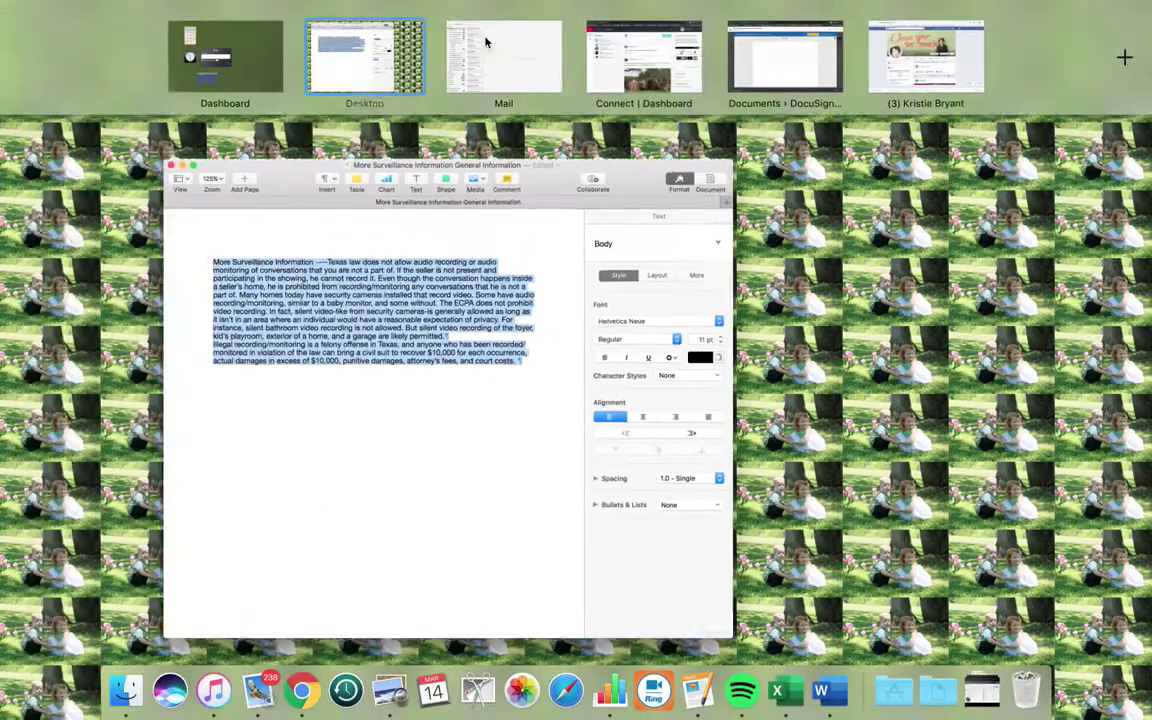
- Return to the DocuSign form in Chrome and scroll down to the OTHER box
mouse_move(3, 6)
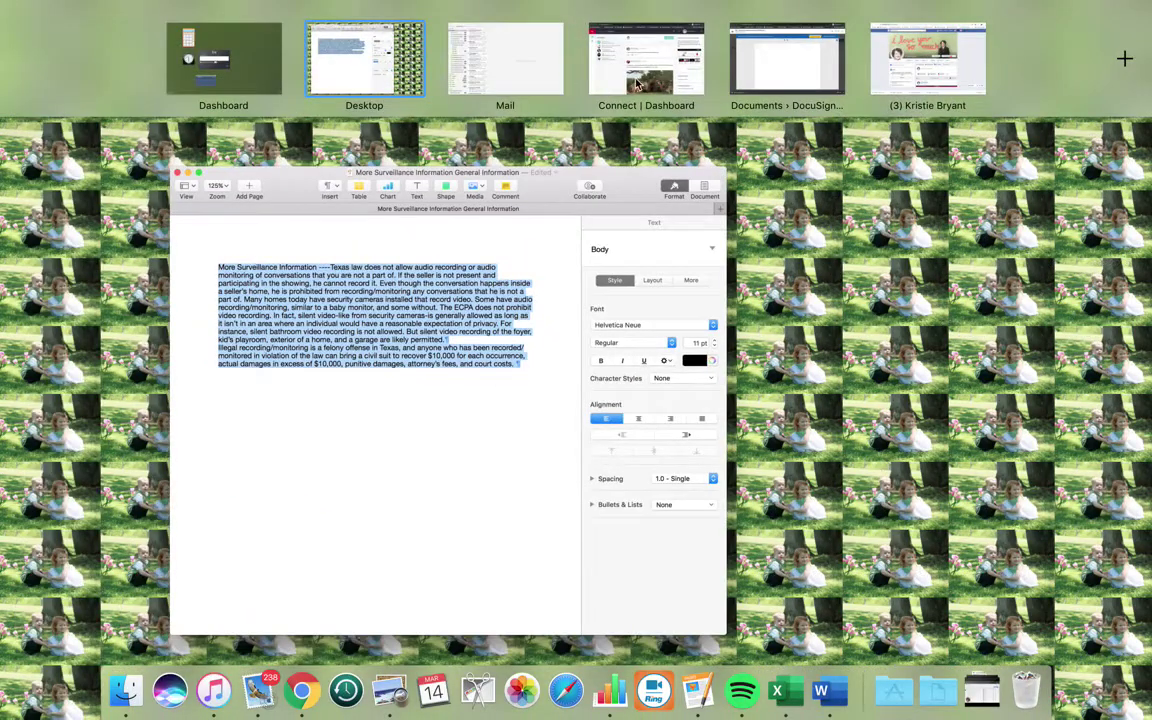
click(789, 82)
scroll(602, 368, down, 4)
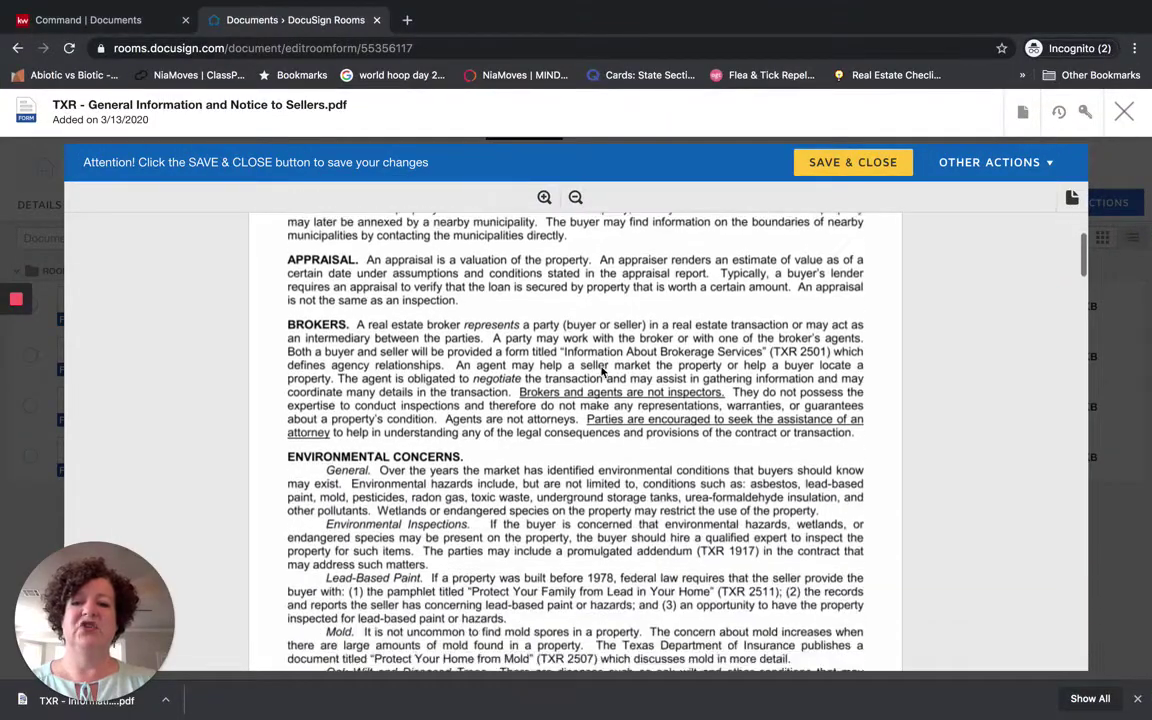
scroll(602, 370, down, 15)
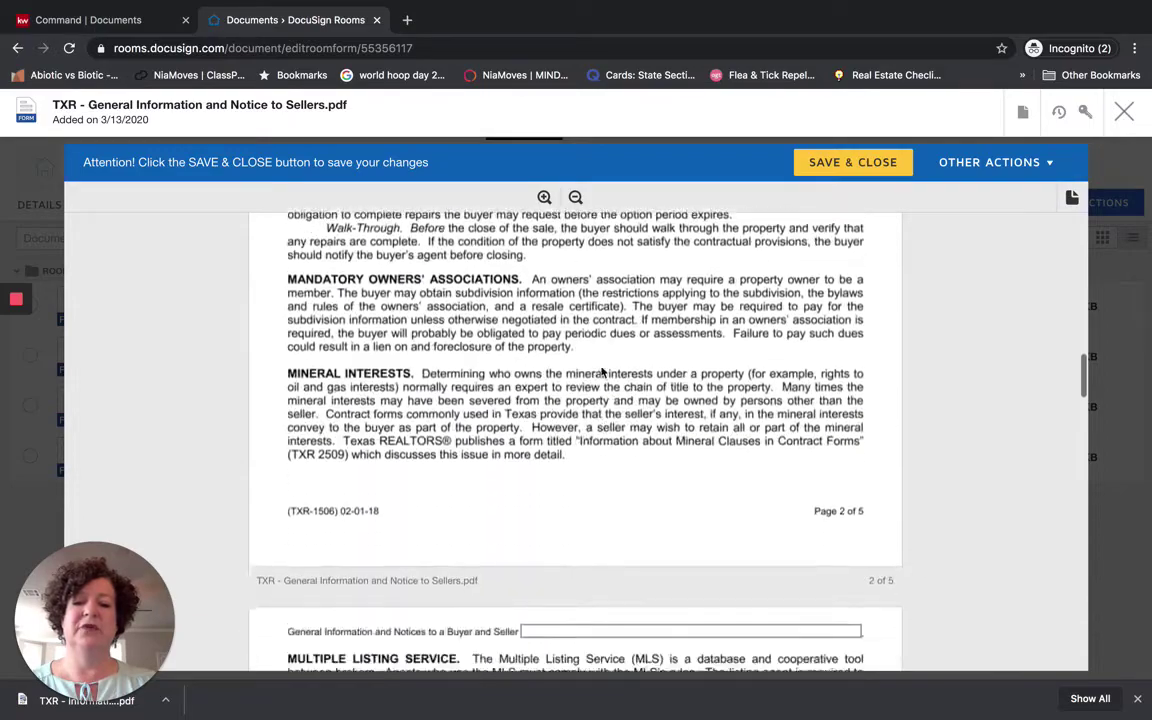
scroll(602, 372, down, 15)
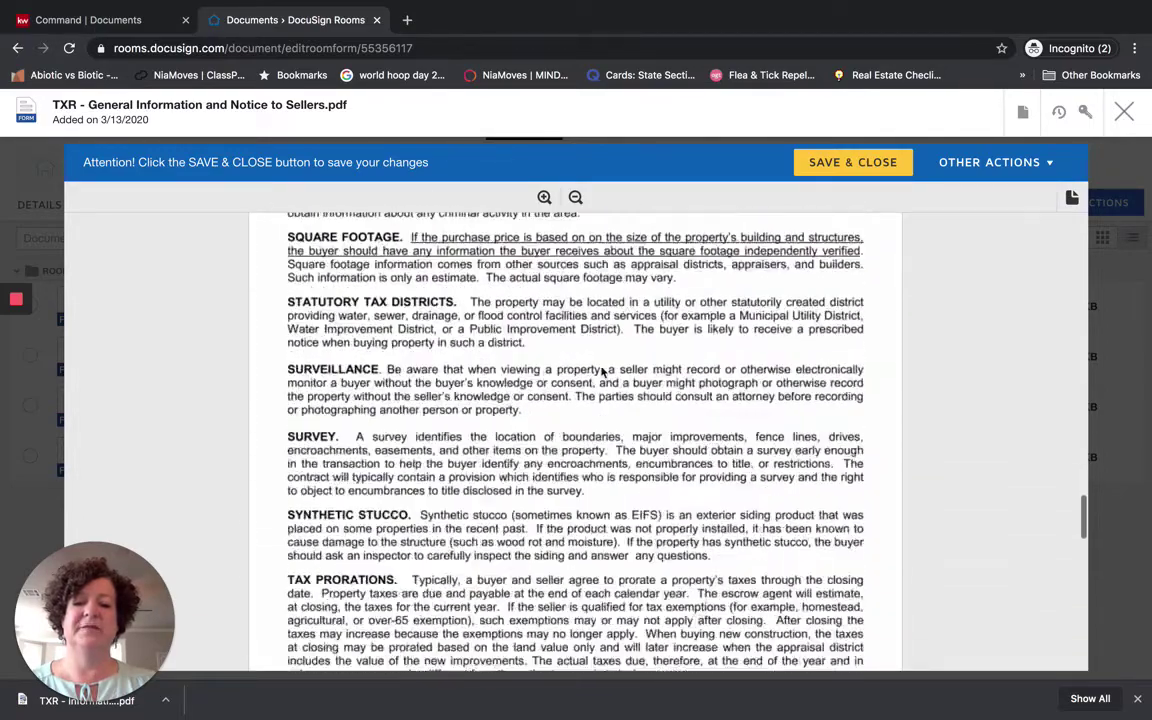
scroll(602, 372, down, 15)
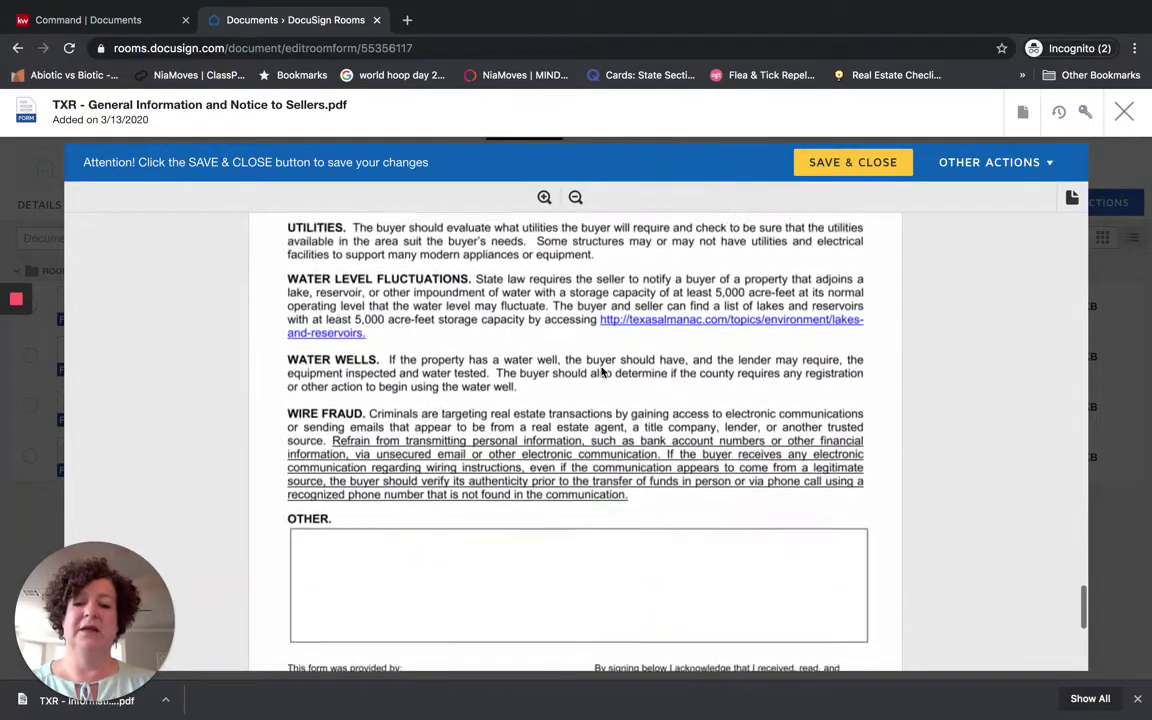
scroll(602, 372, down, 4)
- Paste the surveillance paragraph into the Other box, then delete it again
click(582, 375)
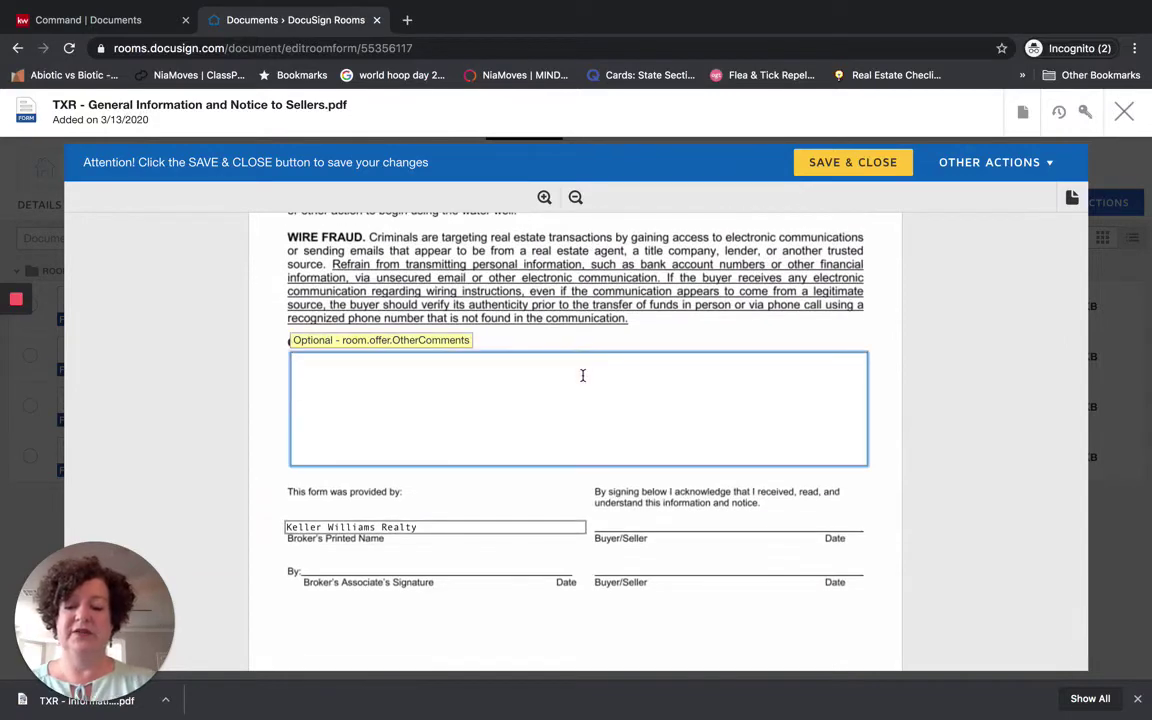
text(More Surveillance Information ----Texas law does not allow audio recording or audio monitoring of conversations that you are not a part of. If the seller is not present and participating in the showing, he cannot record it. Even though the conversation happens inside a seller's home, he is prohibited from recording/monitoring any conversations that he is not a part of. Many homes today have security cameras installed that record video. Some have audio recording/monitoring, similar to a baby monitor, and some without. The ECPA does not prohibit video recording. In fact, silent video-like from security cameras-is generally allowed as long as it isn't in an area where an individual would have a)
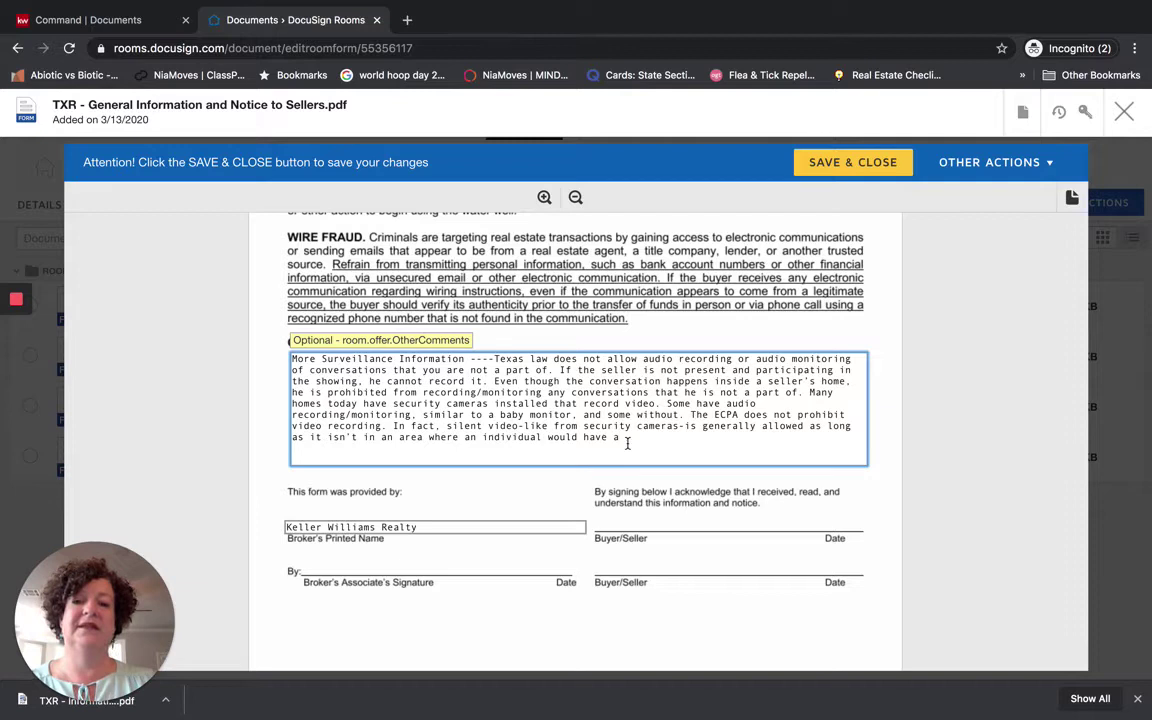
drag(625, 440, 288, 359)
key(BackSpace)
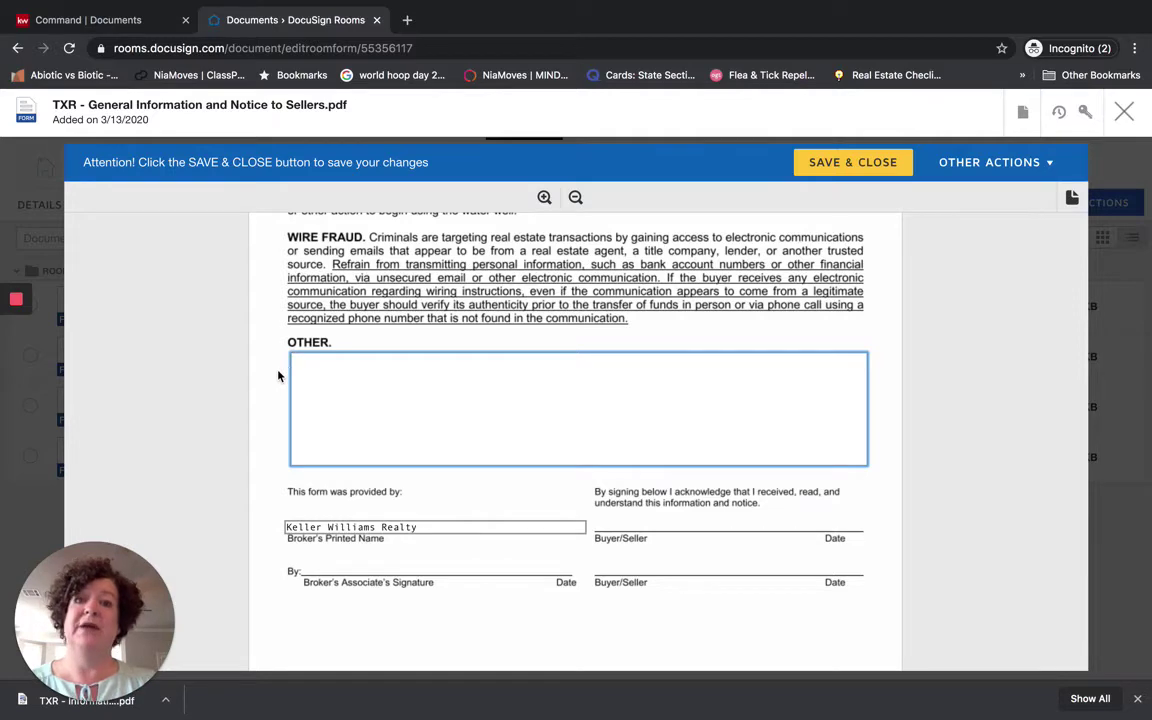
scroll(681, 318, up, 10)
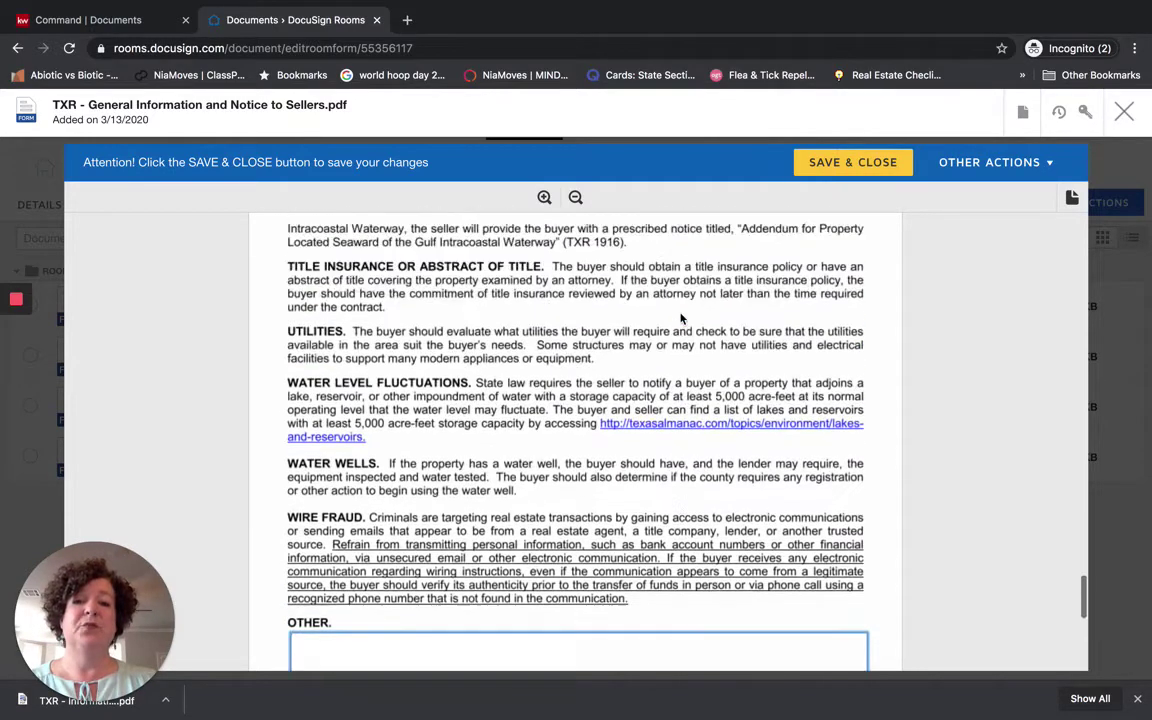
- Save and close the form, then start an envelope with the General Information and Notice to Sellers document
click(856, 167)
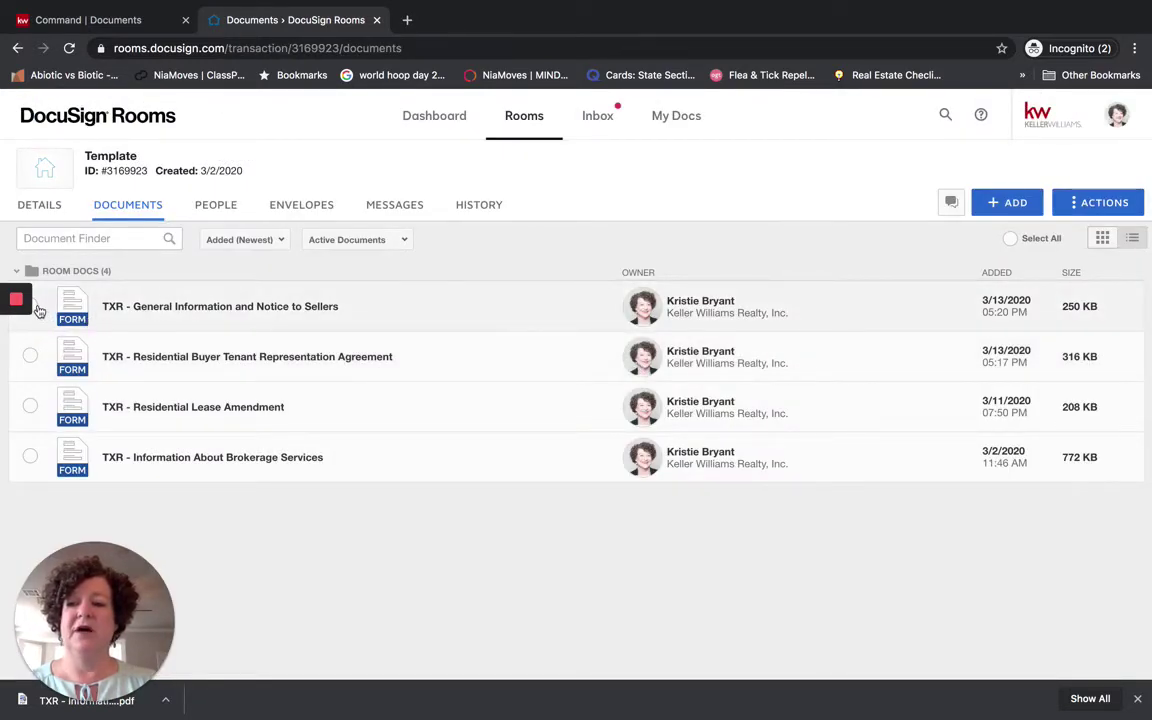
click(32, 307)
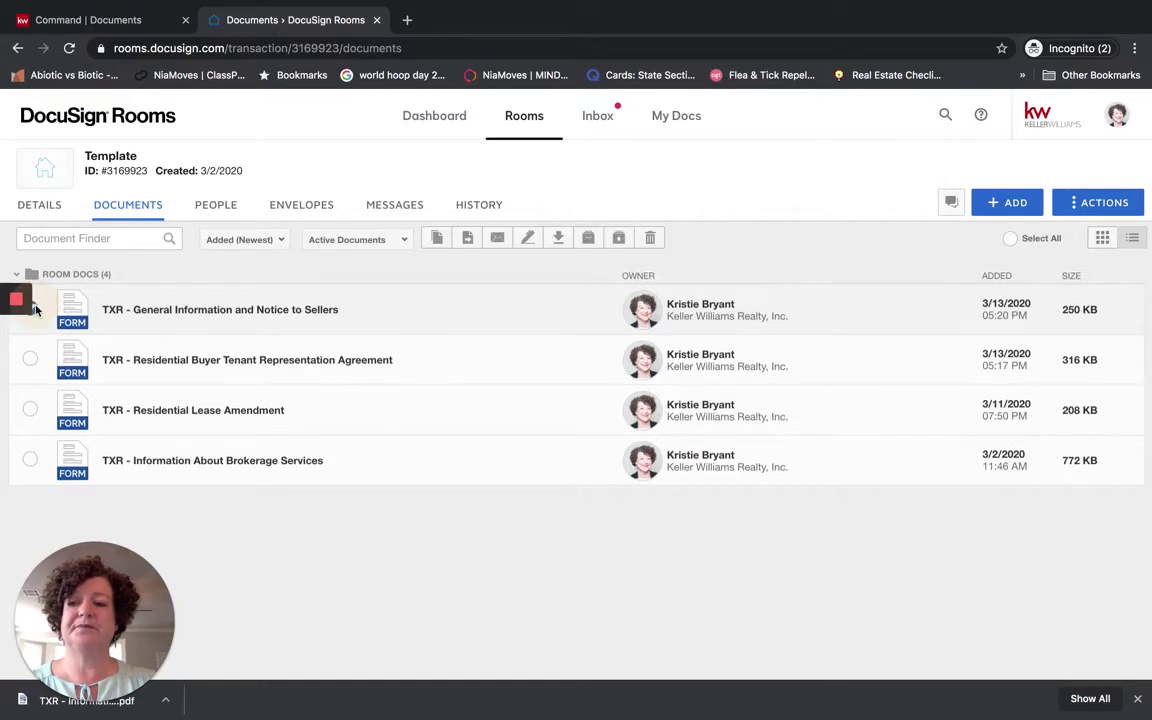
click(528, 238)
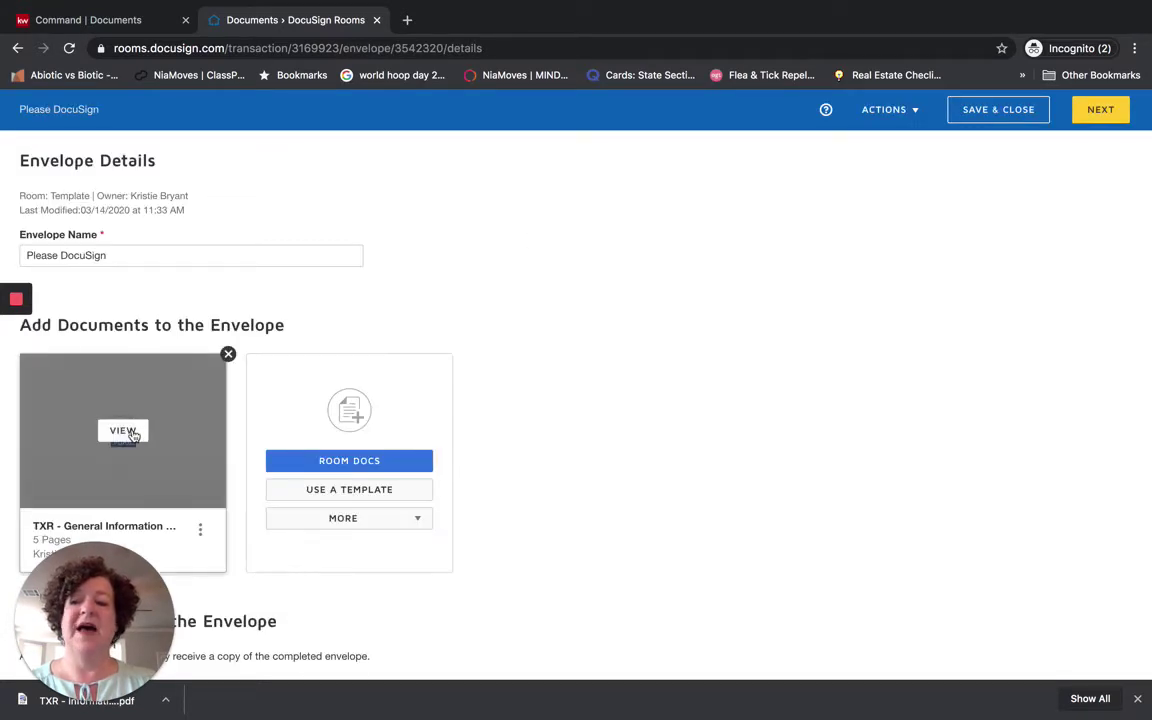
- Download 'TXR - General Information and Notice to Sellers.pdf' from the envelope's document preview
click(123, 432)
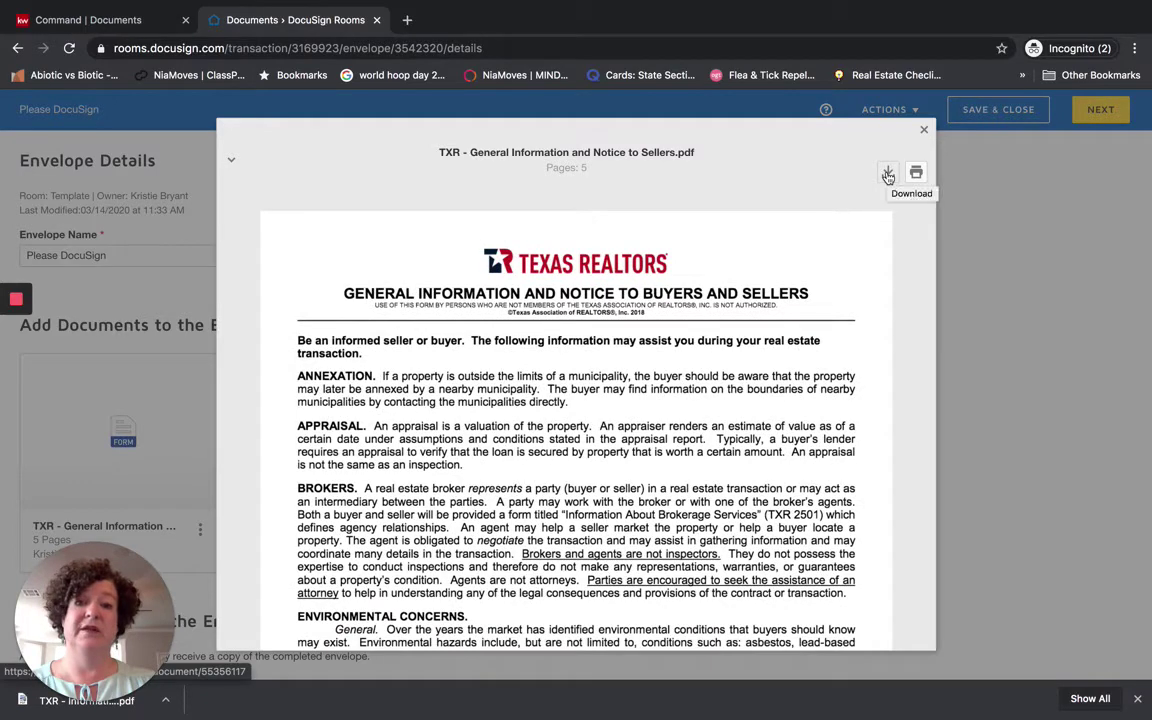
click(888, 174)
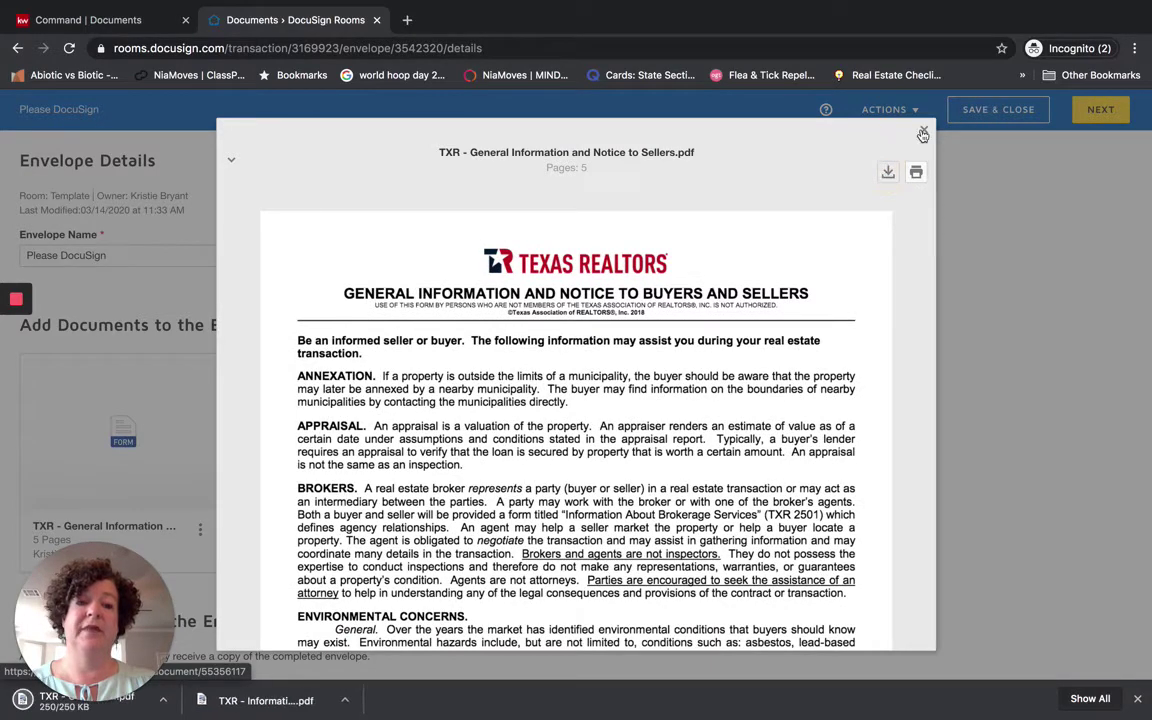
click(926, 133)
mouse_move(34, 440)
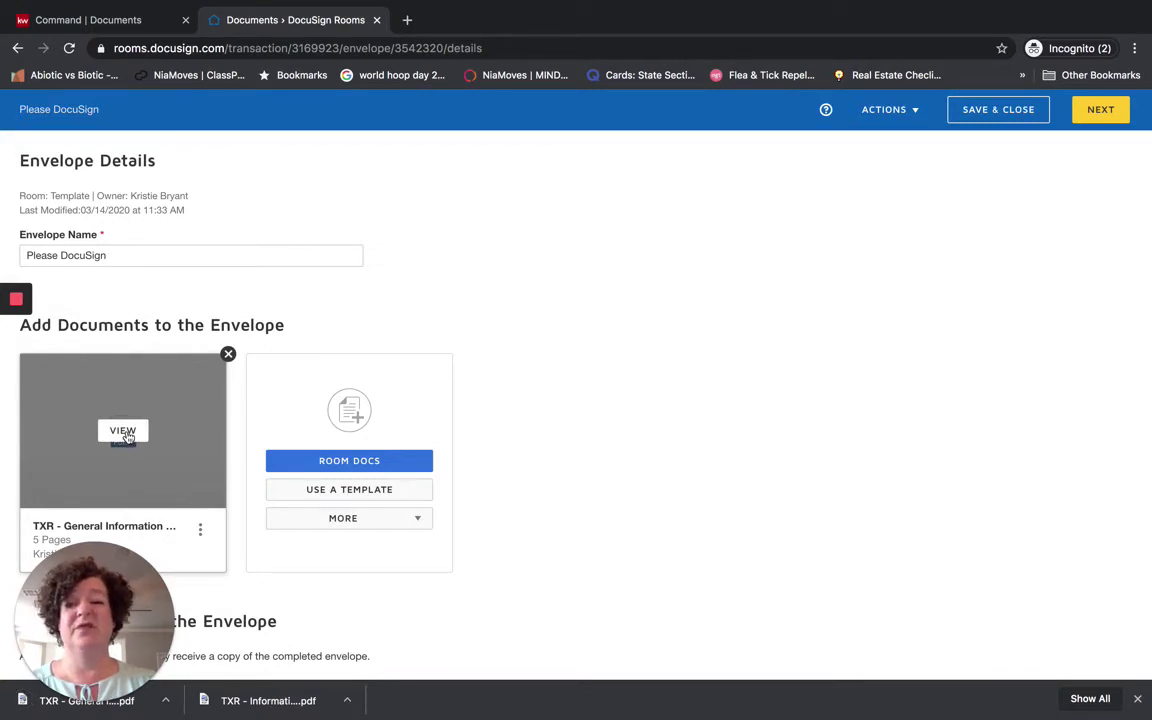
click(123, 431)
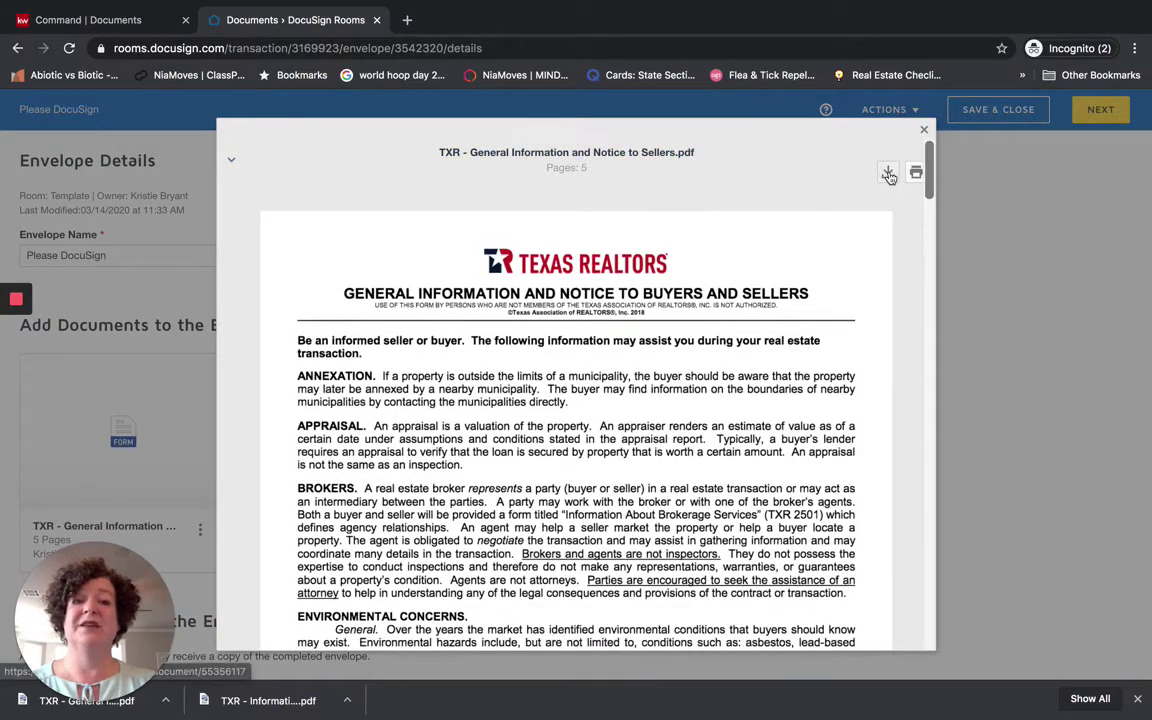
click(925, 133)
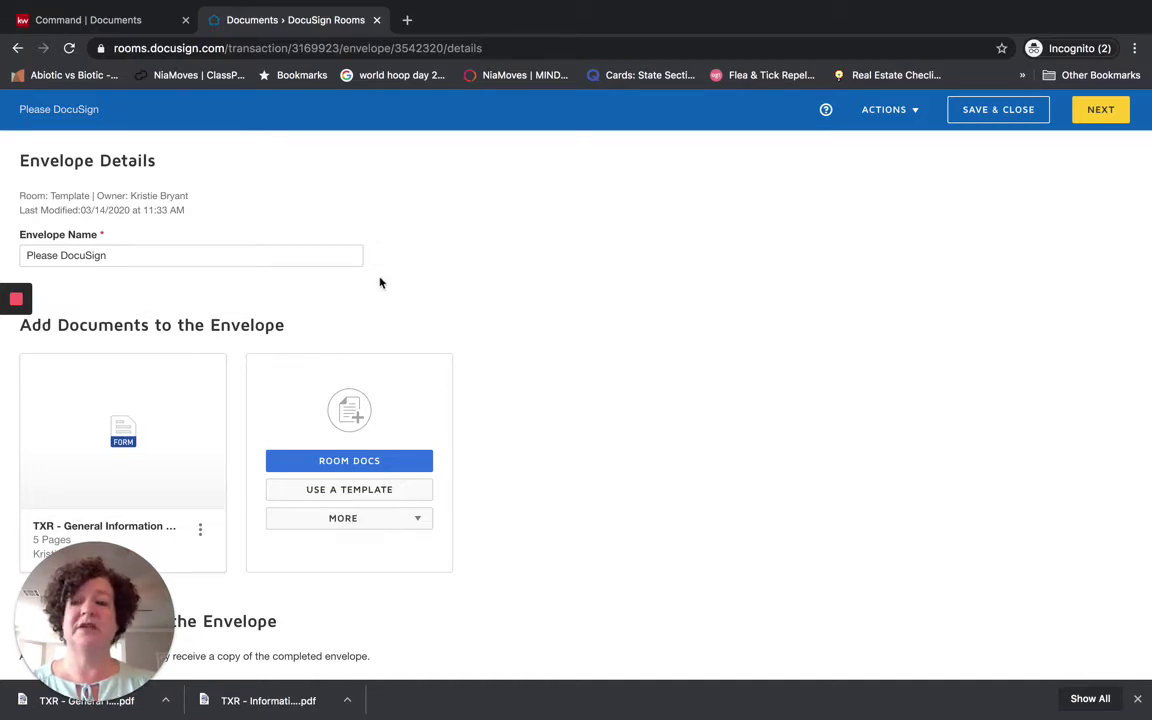
- Go back out of the envelope and switch from Rooms to DocuSign eSignature via the account menu
click(18, 48)
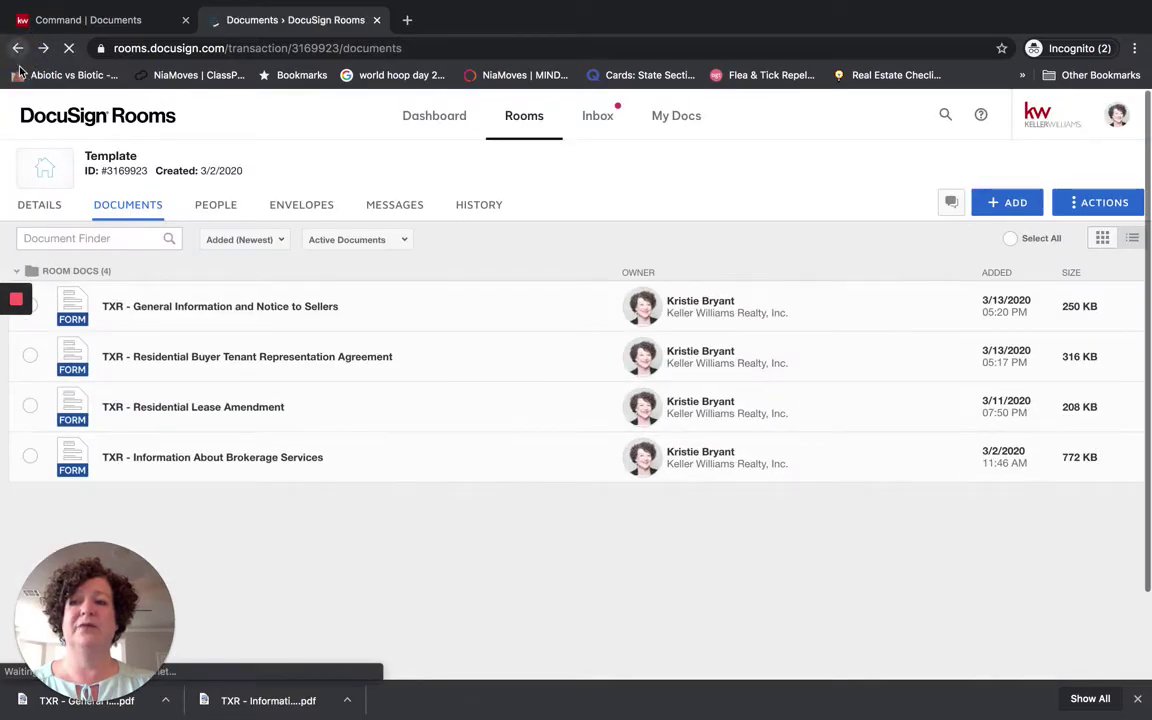
click(18, 48)
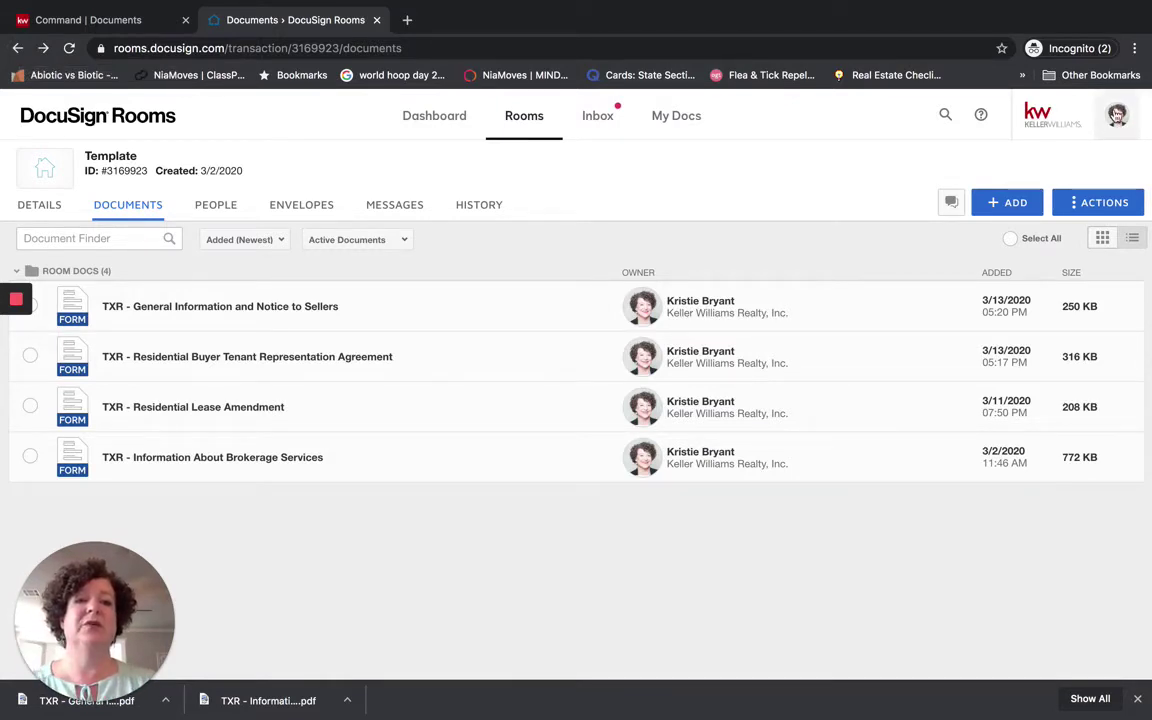
click(1118, 117)
click(1030, 342)
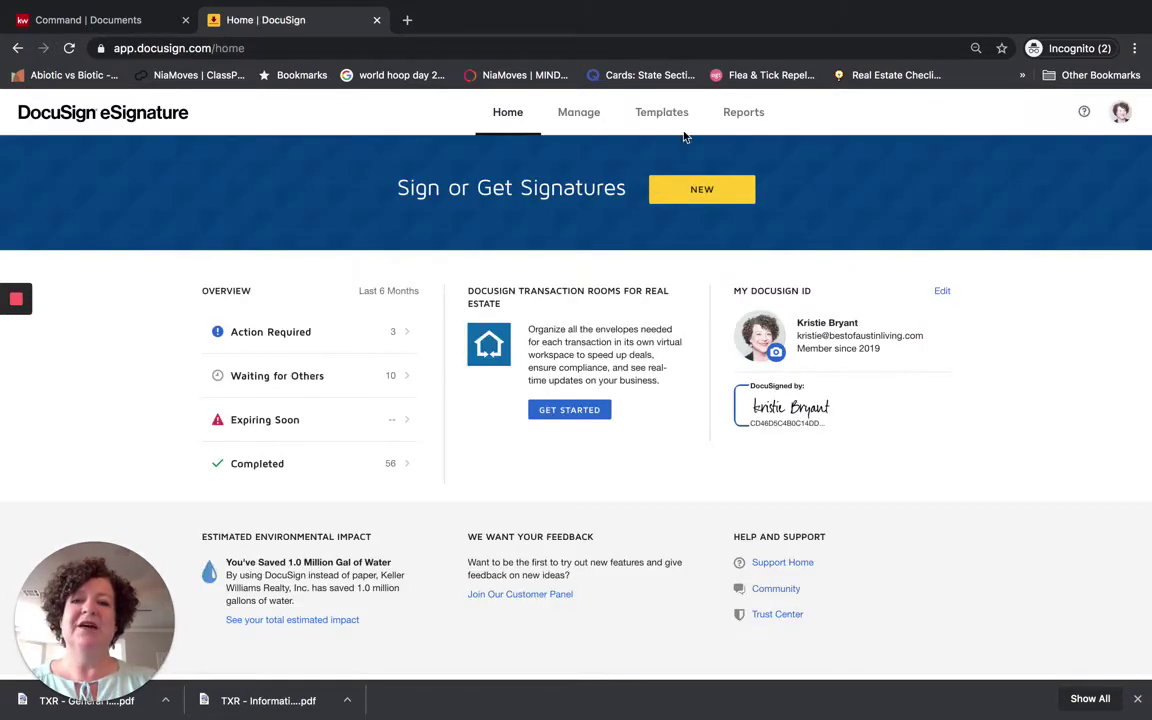
- Create a template named 'General Information and Notice to Buyers' and upload the downloaded TXR PDF
click(663, 117)
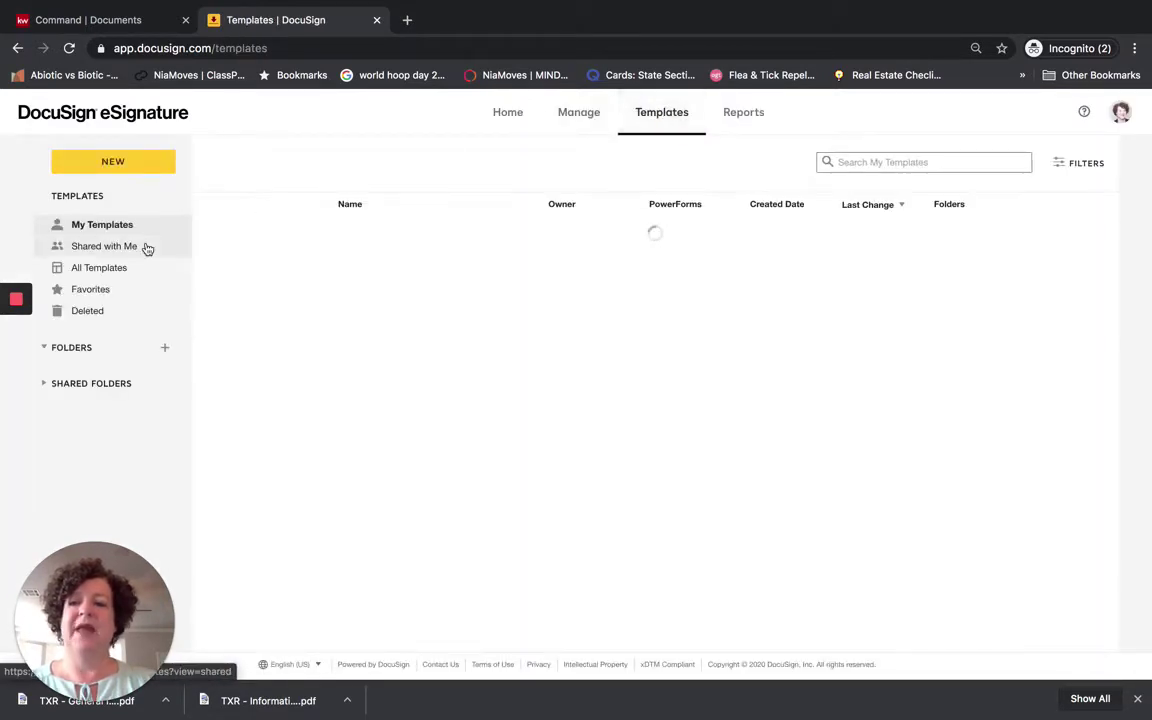
click(118, 172)
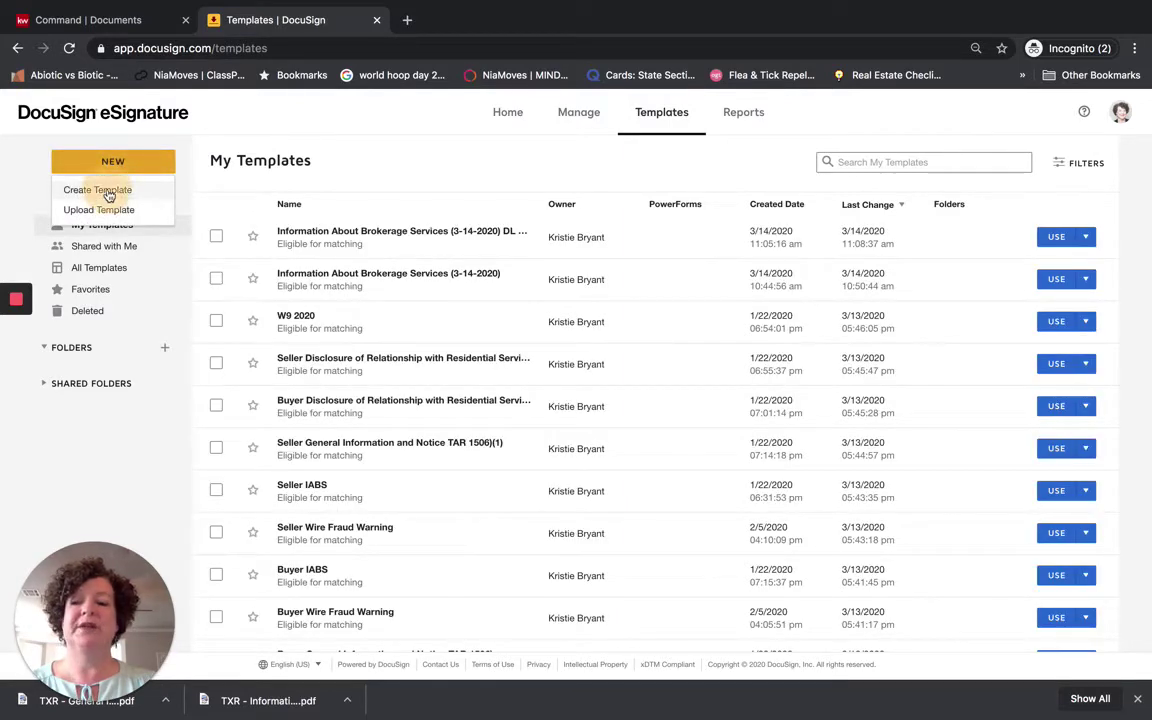
click(110, 191)
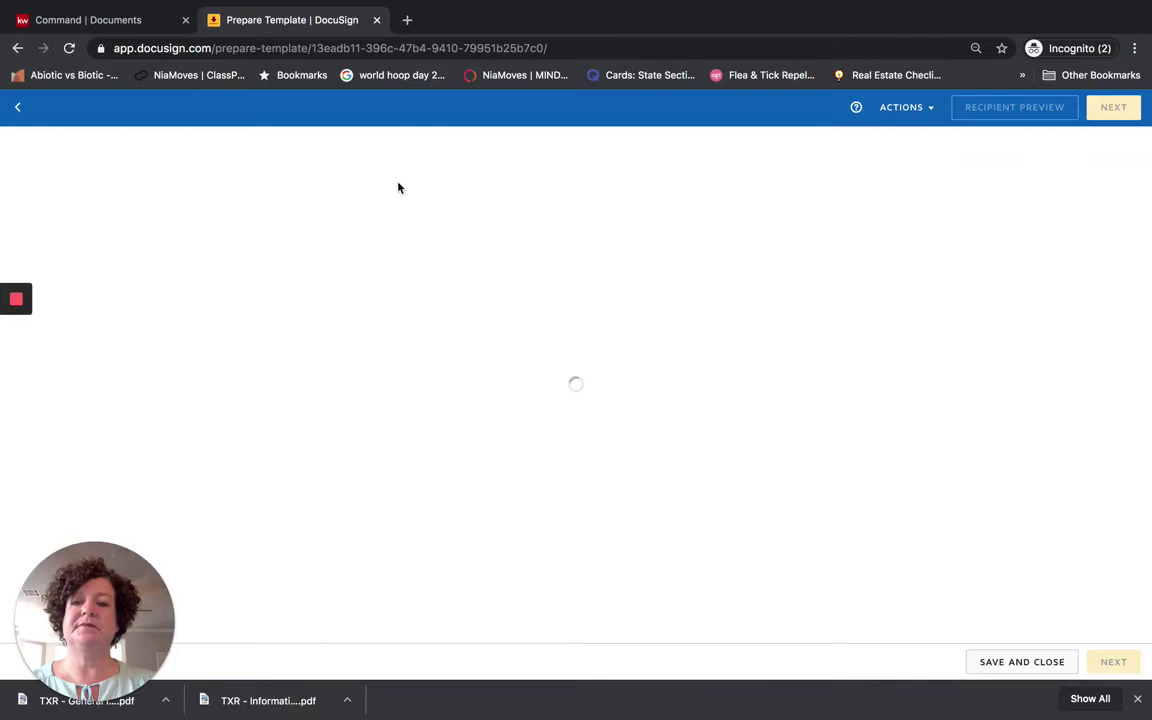
click(228, 187)
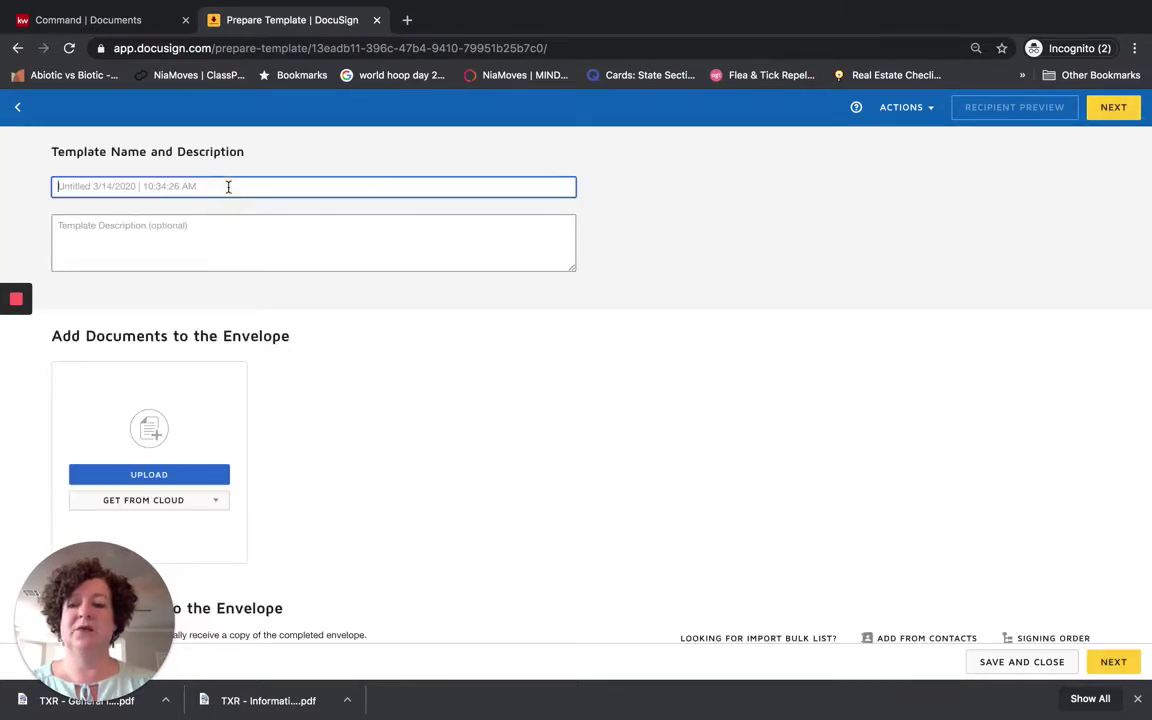
text(General In)
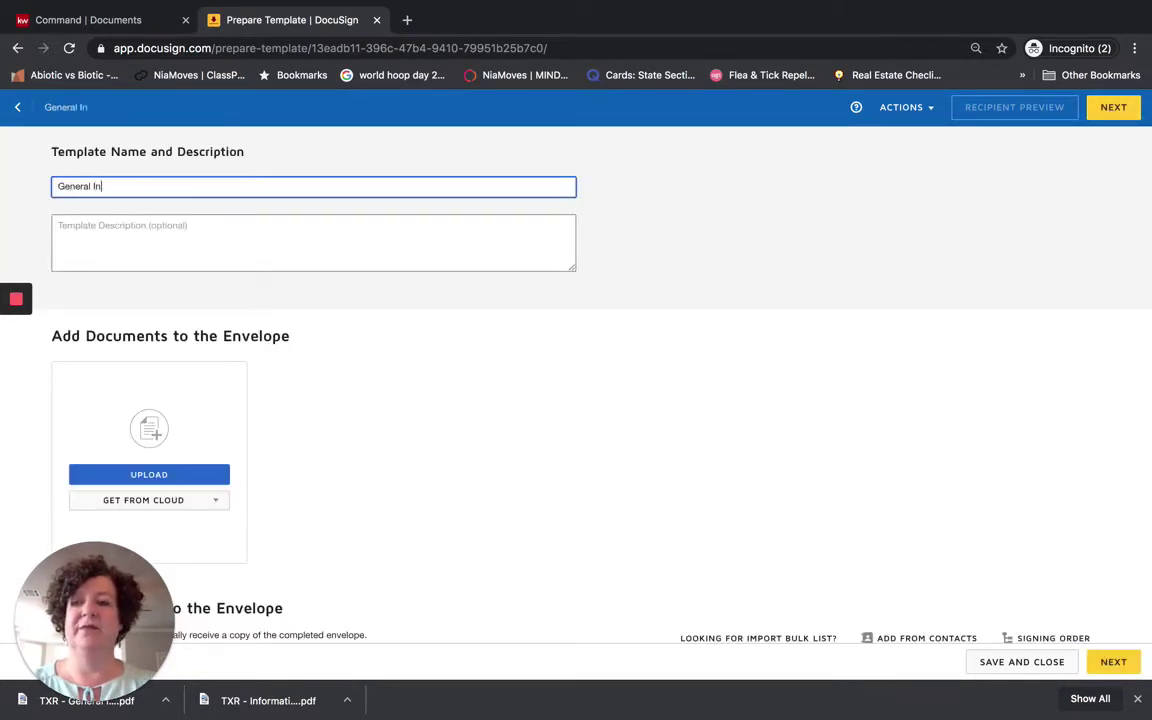
text(formation and Not)
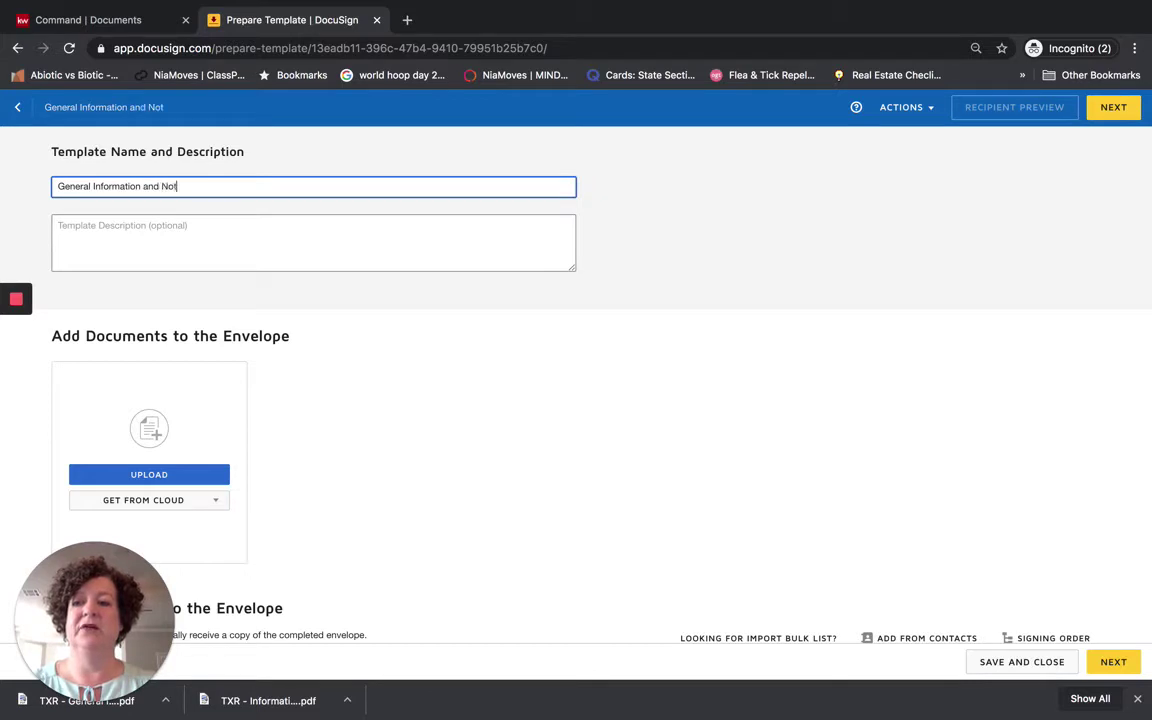
text(ice to Buyers)
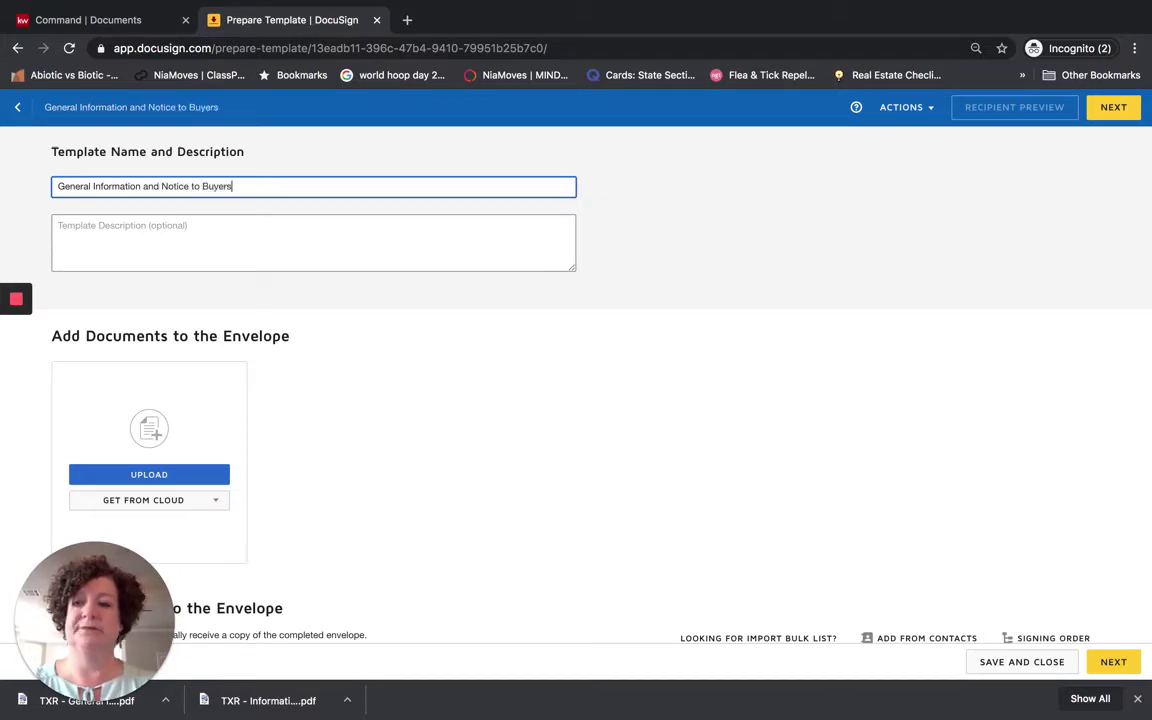
scroll(424, 313, down, 3)
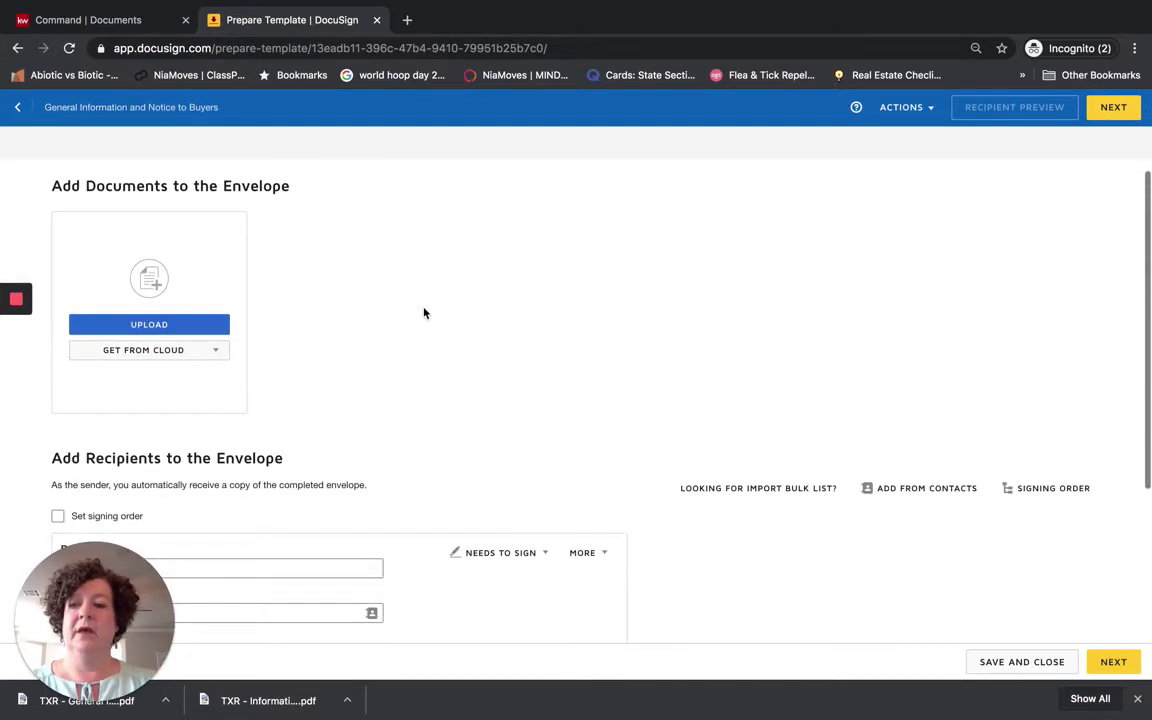
click(171, 333)
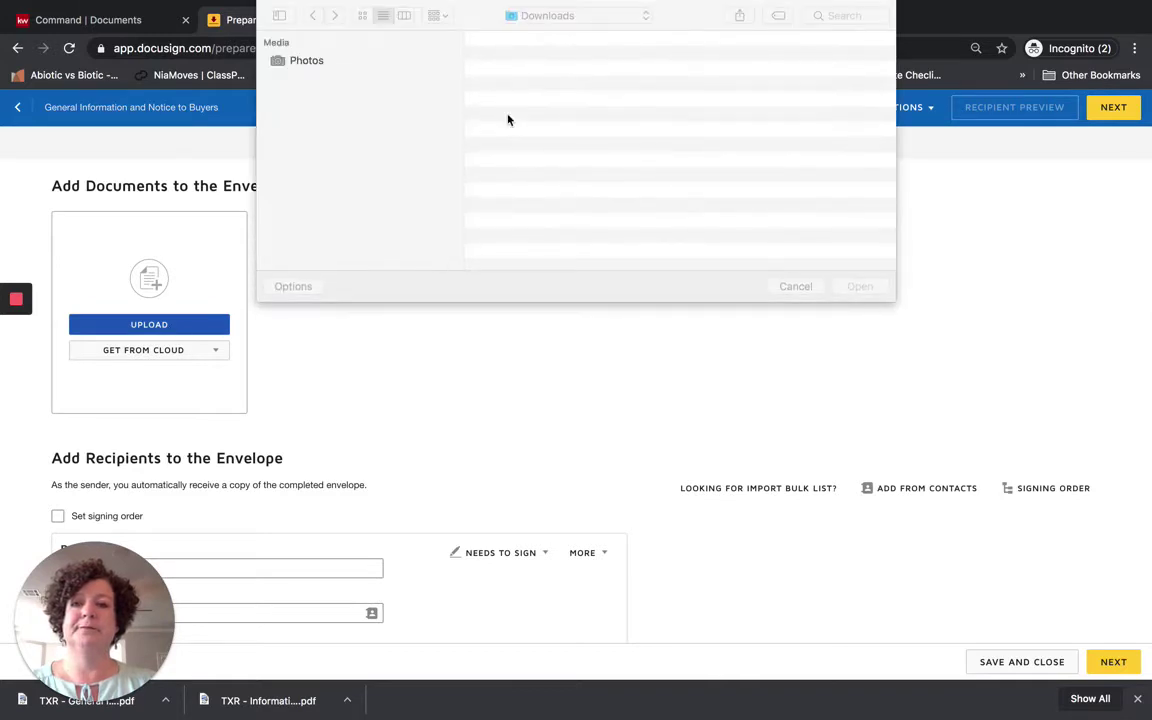
double_click(542, 60)
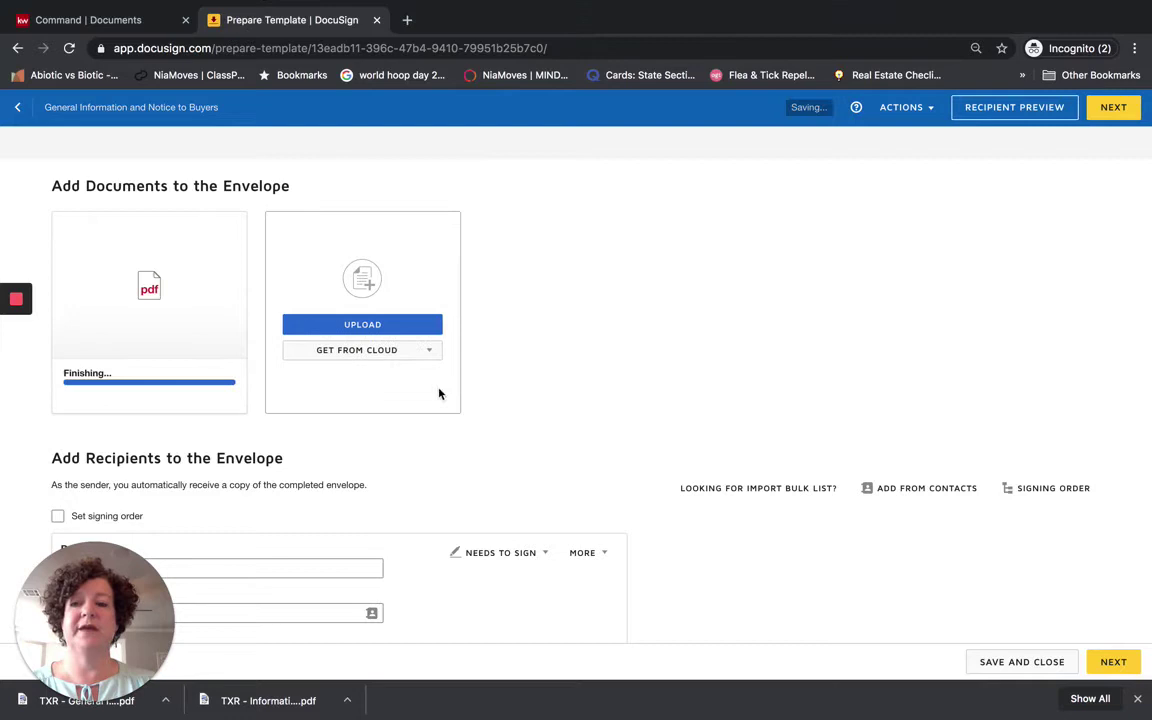
- Turn on signing order and set the first recipient's role to 'Buyer One'
scroll(483, 442, down, 1)
scroll(484, 442, down, 2)
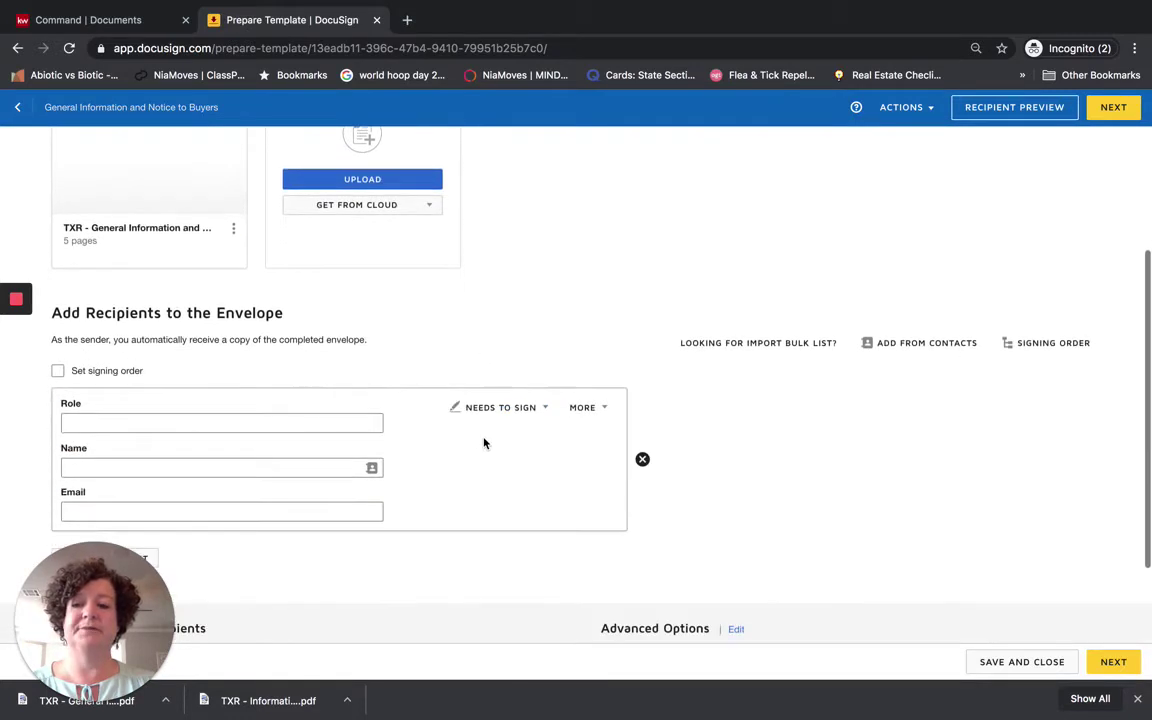
click(143, 422)
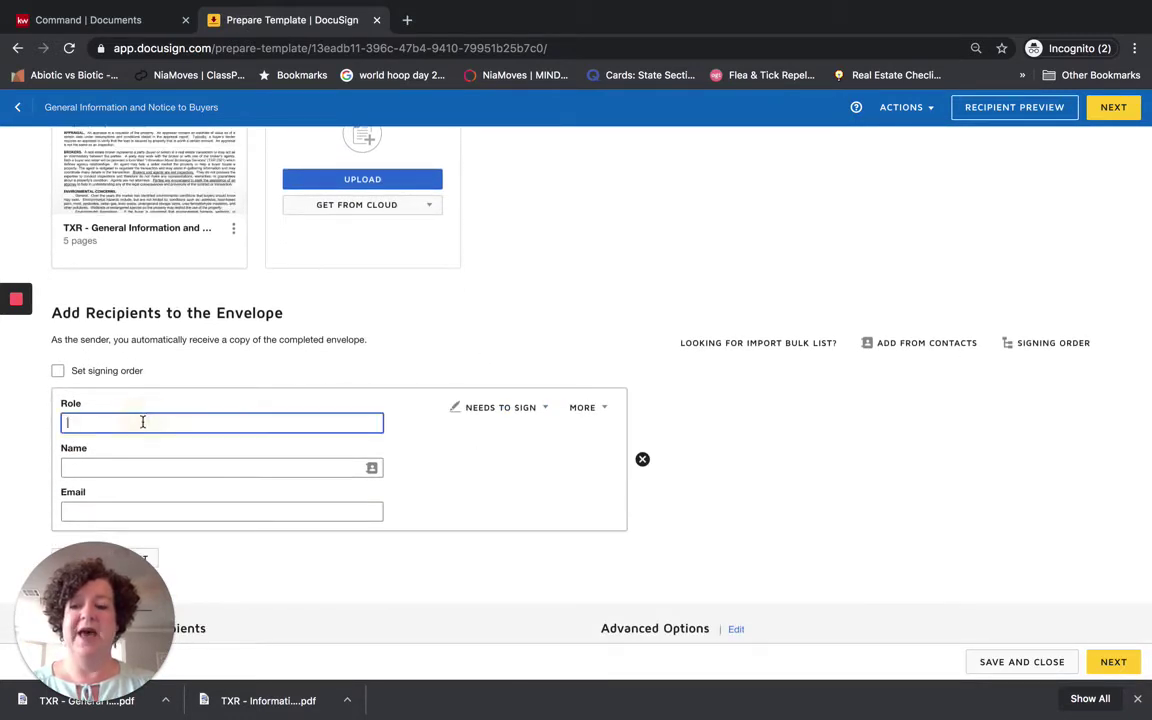
click(57, 370)
text(Buyer O)
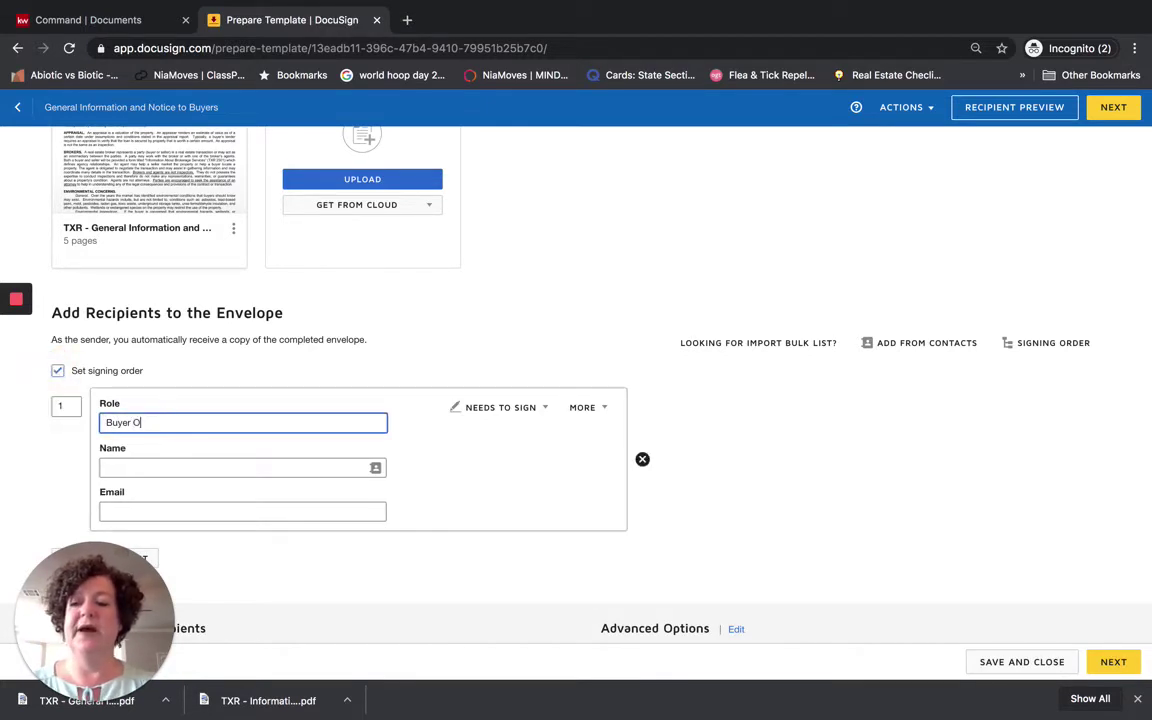
text(ne)
- Add a second recipient with the role 'Buyer Two'
scroll(372, 380, down, 2)
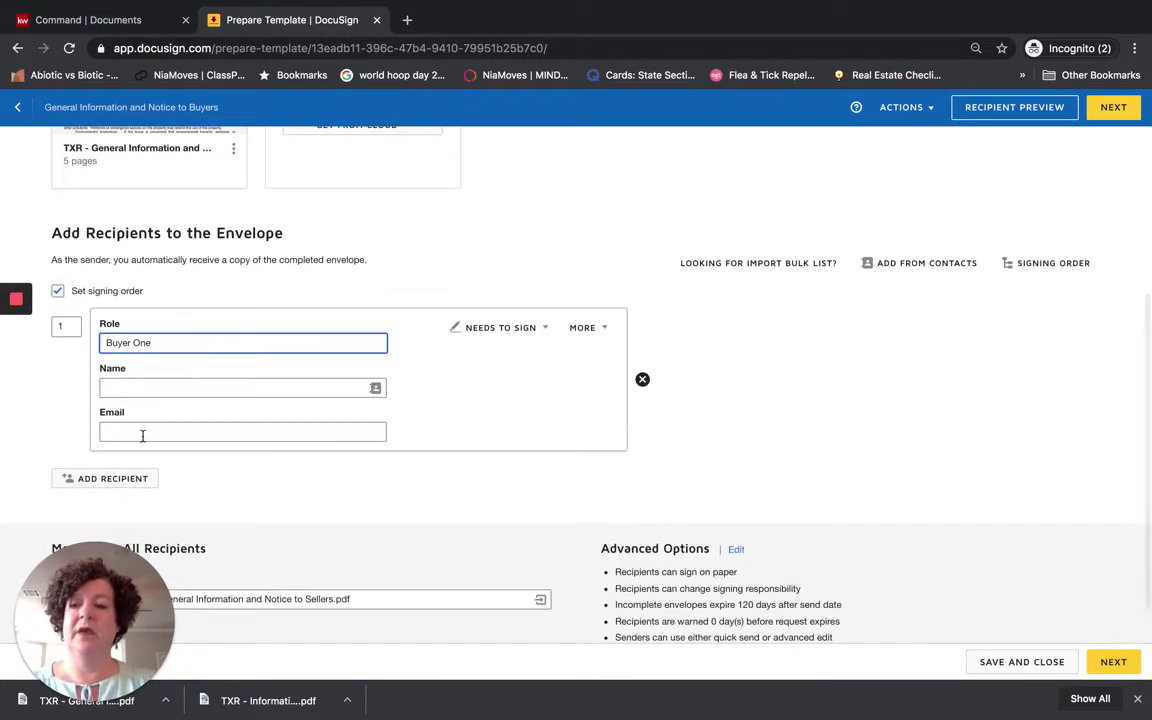
click(112, 482)
click(152, 502)
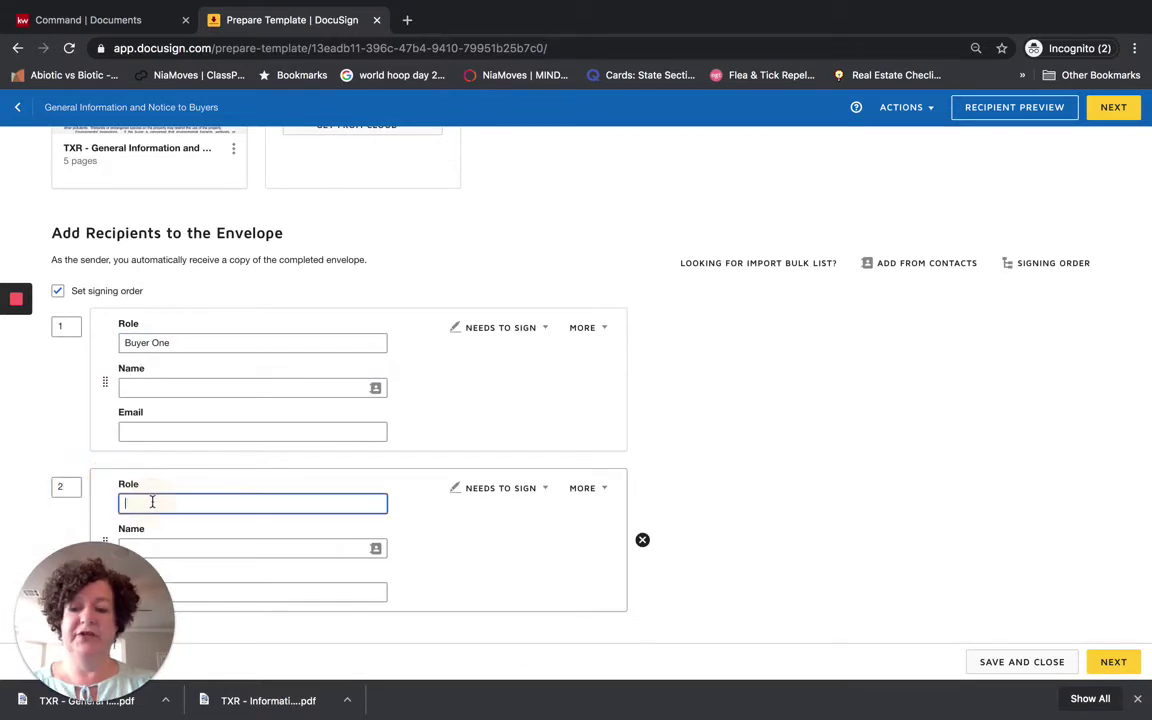
text(Buyer Two)
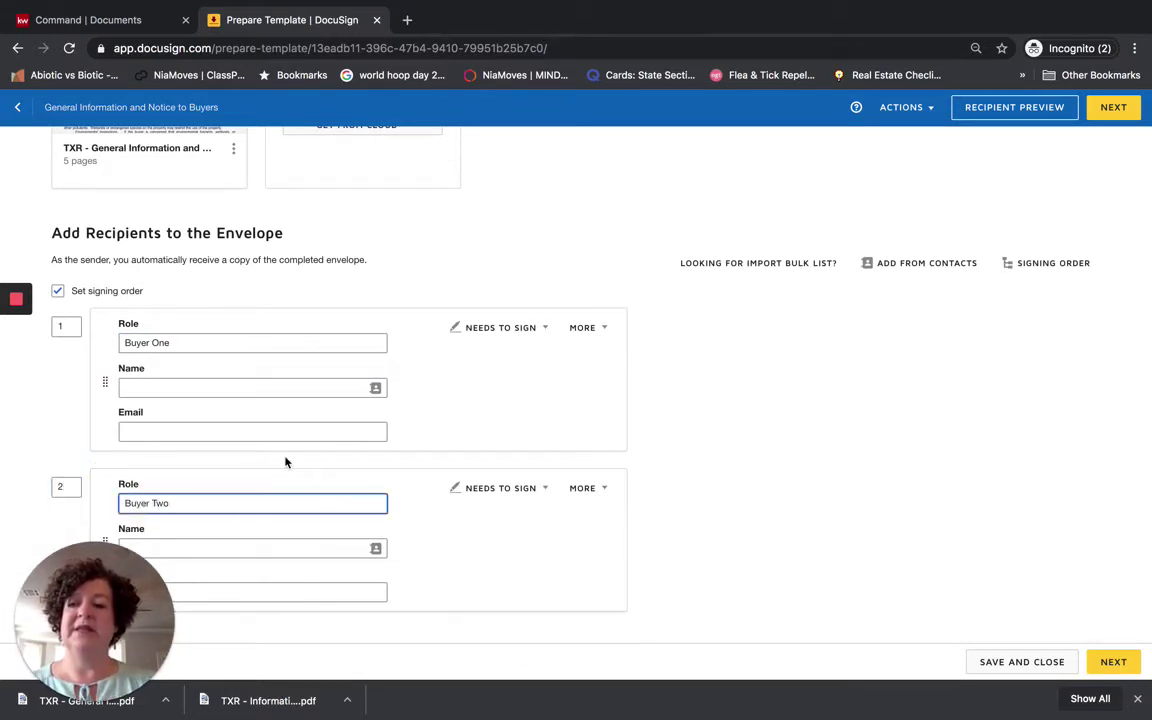
scroll(285, 460, down, 3)
scroll(285, 456, up, 1)
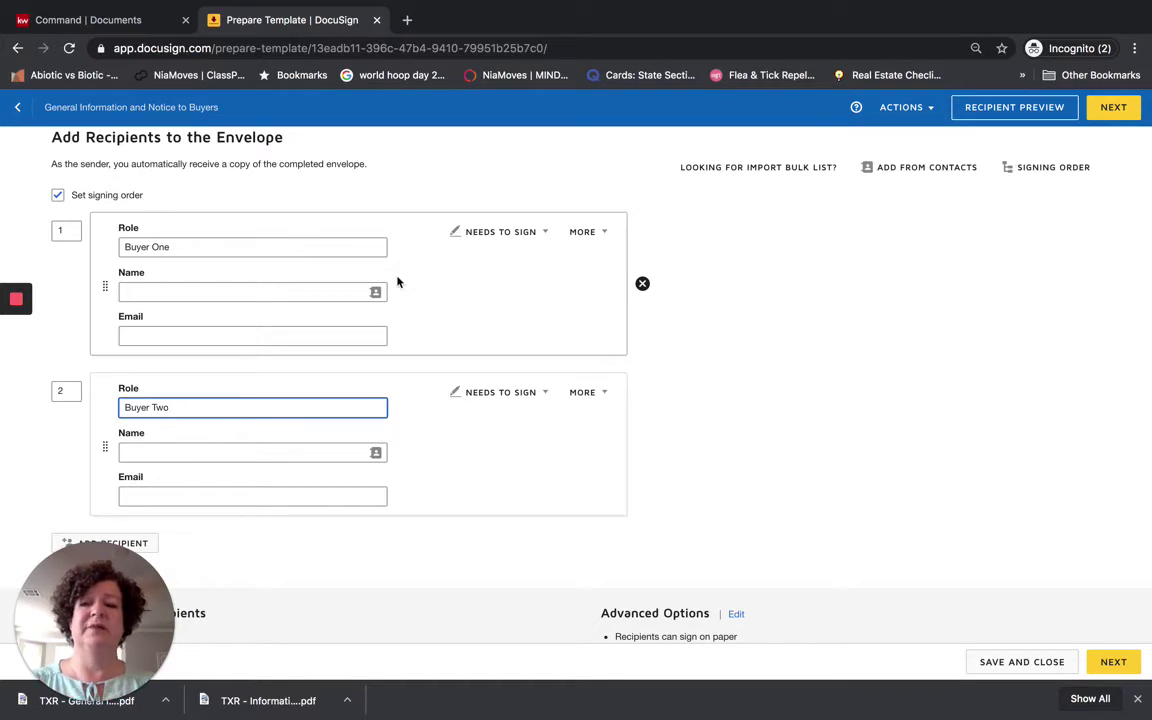
scroll(437, 285, down, 1)
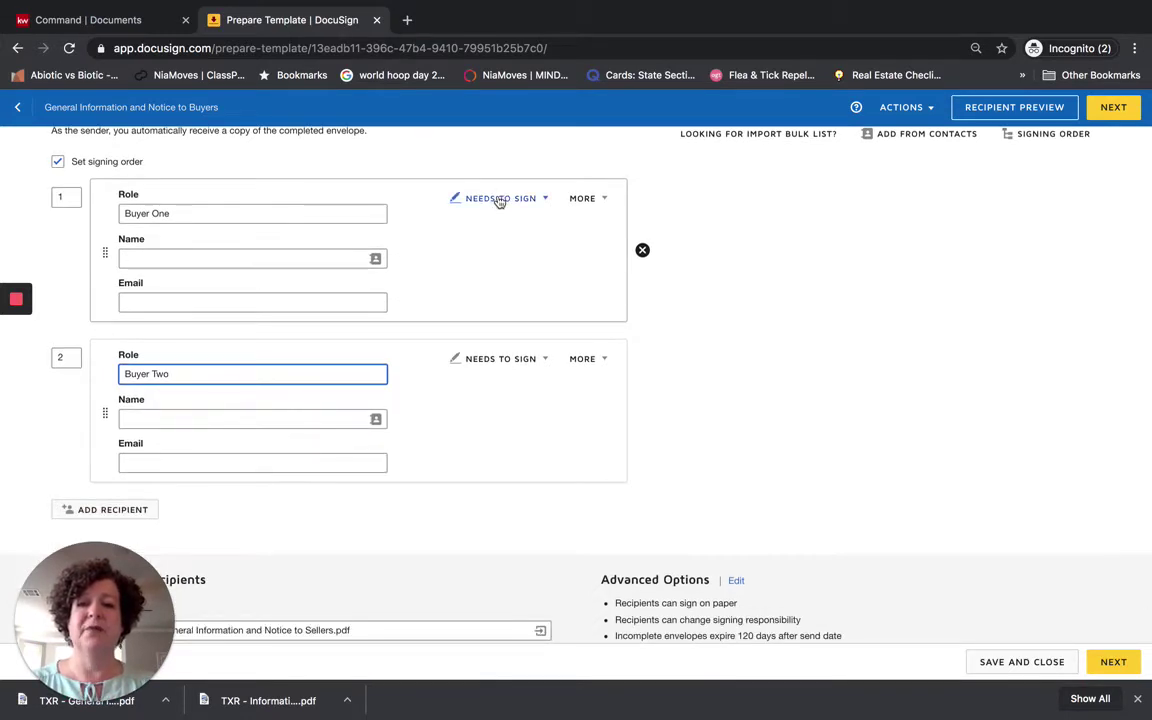
scroll(501, 270, down, 4)
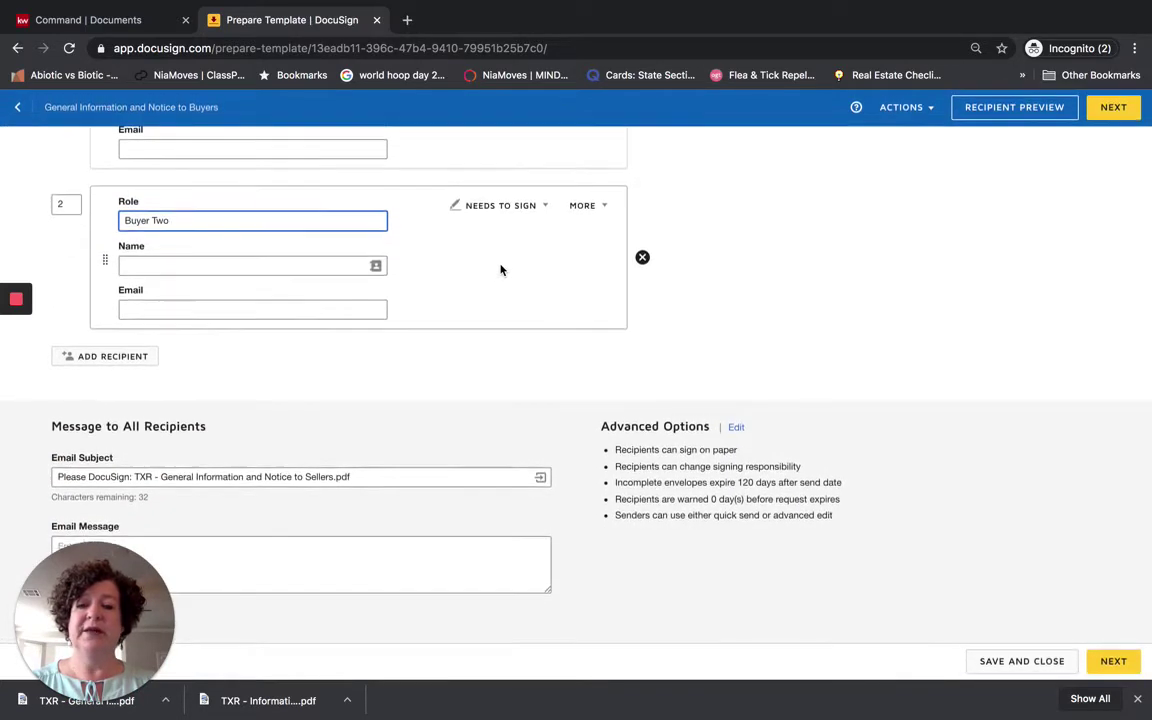
scroll(501, 268, up, 10)
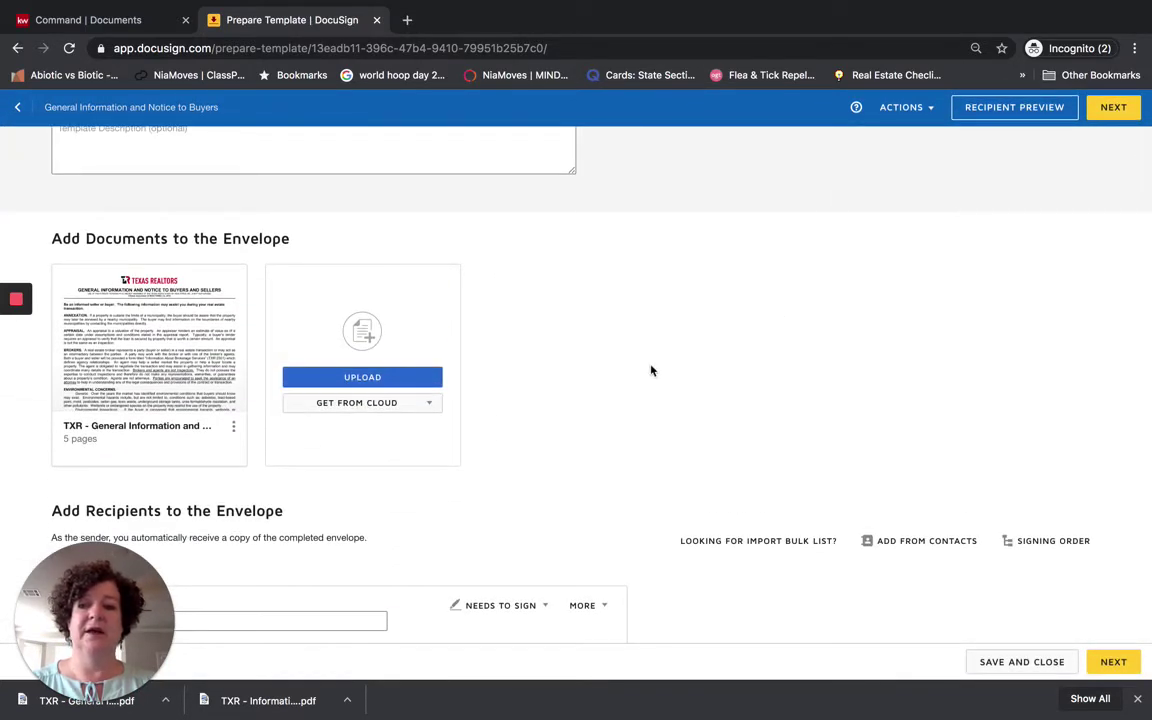
scroll(538, 373, up, 2)
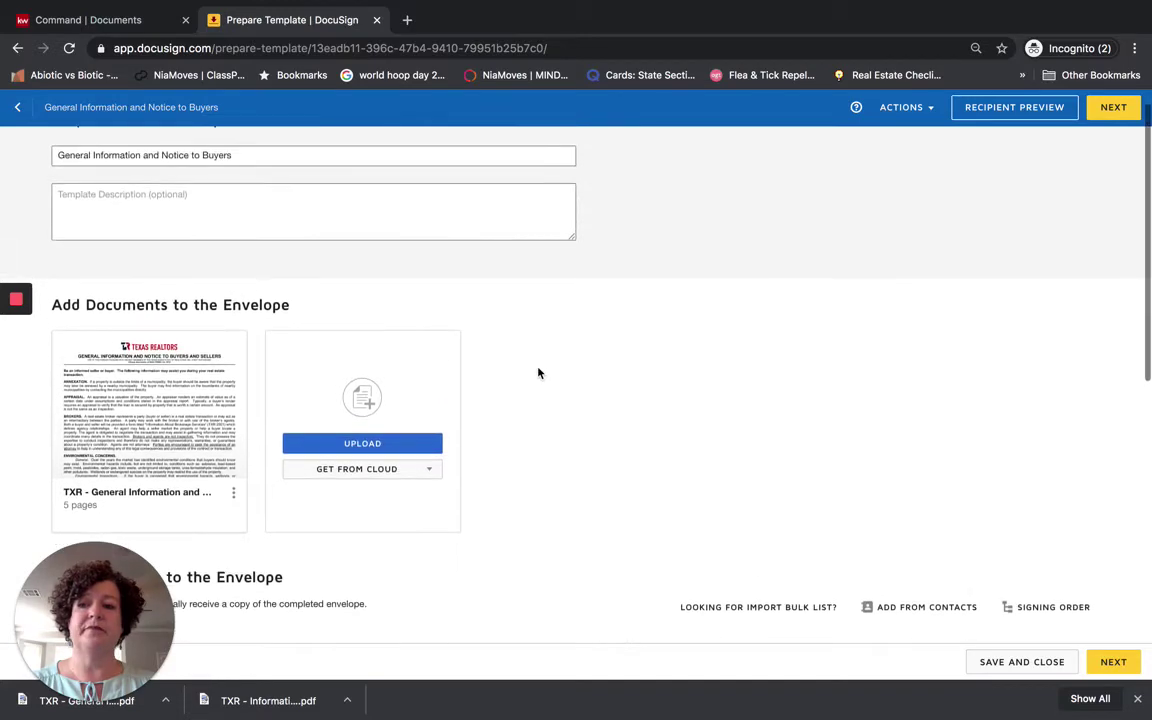
scroll(538, 373, down, 1)
click(1108, 109)
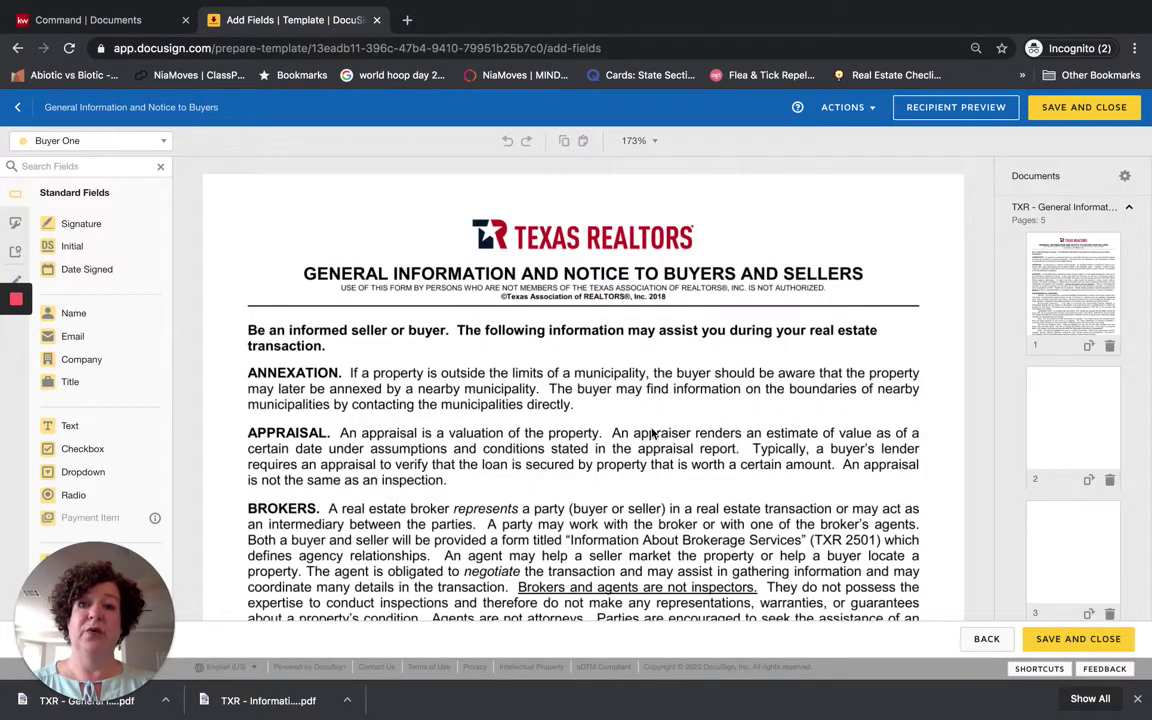
scroll(651, 432, down, 15)
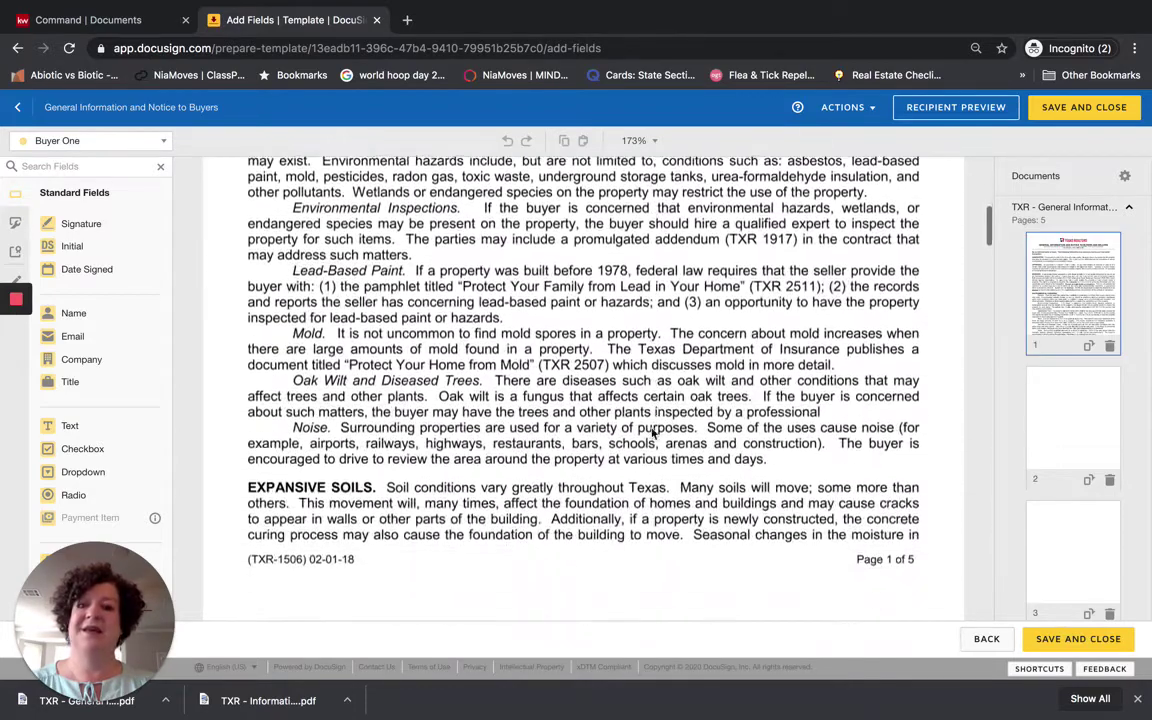
scroll(651, 432, up, 5)
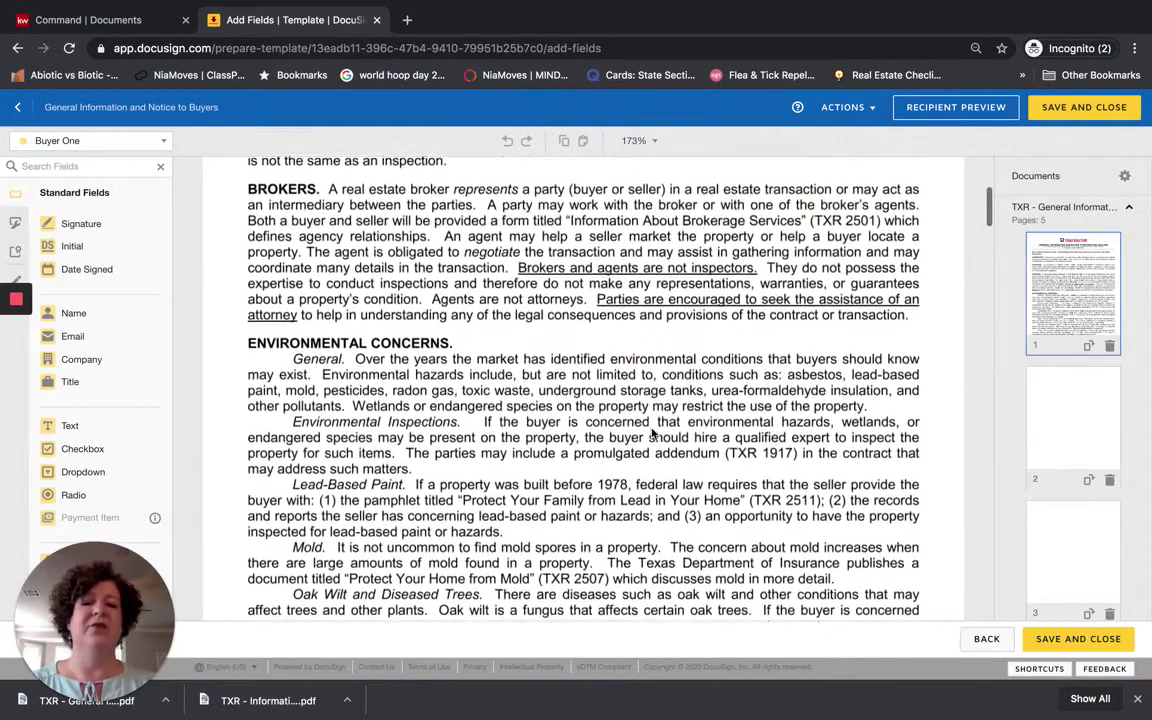
- Add a Buyer Agent recipient with signing order 1
click(18, 110)
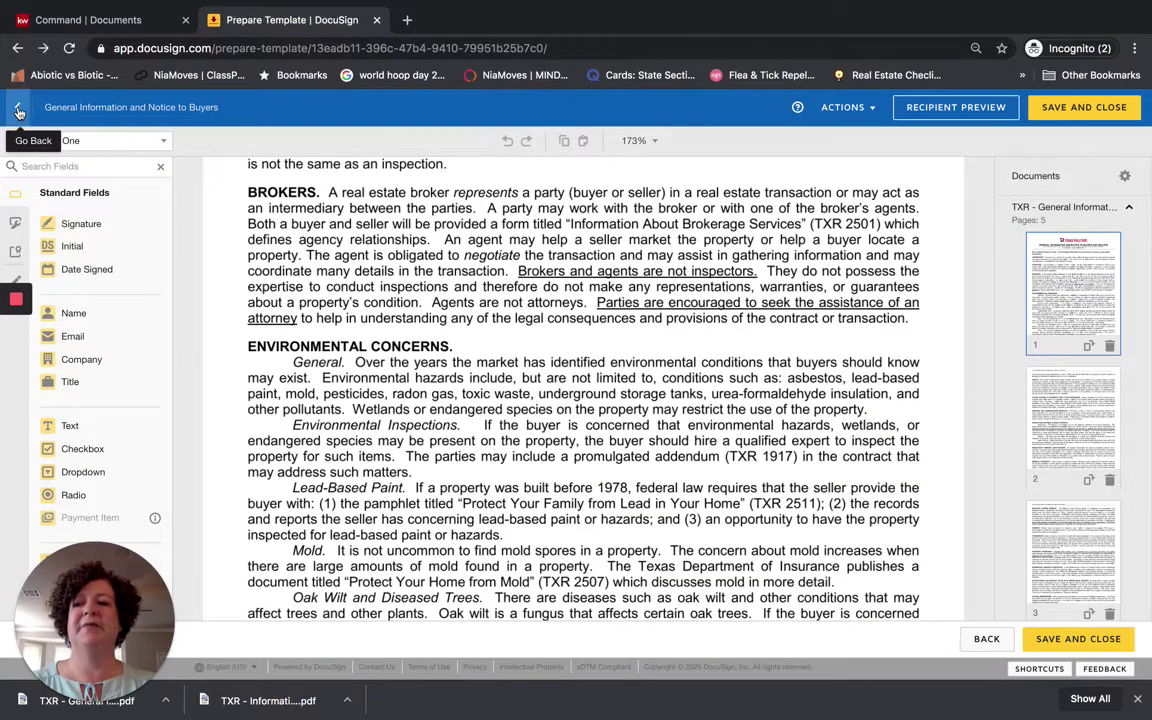
scroll(540, 363, down, 6)
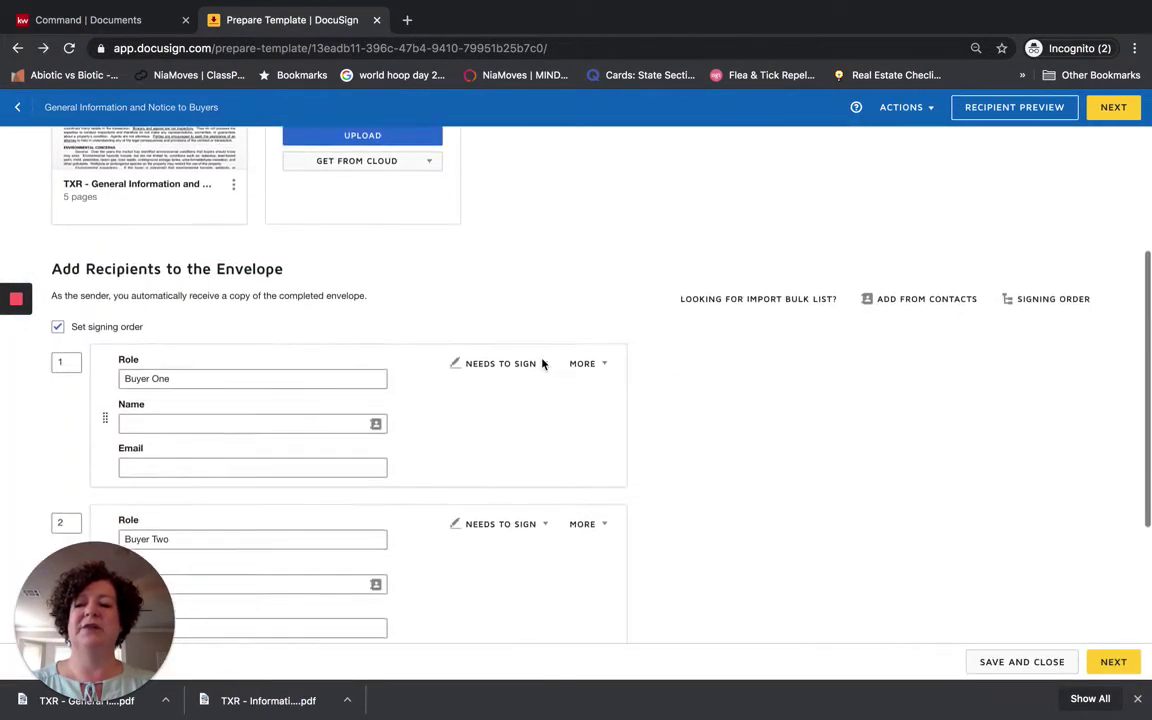
click(105, 420)
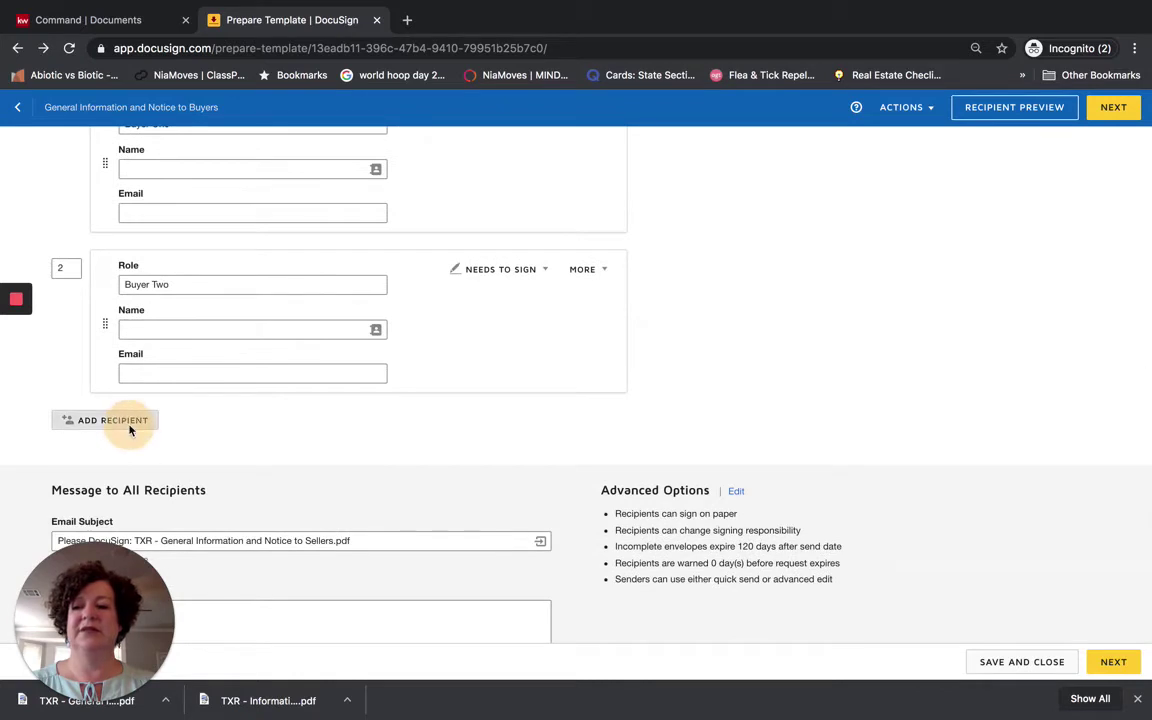
click(184, 444)
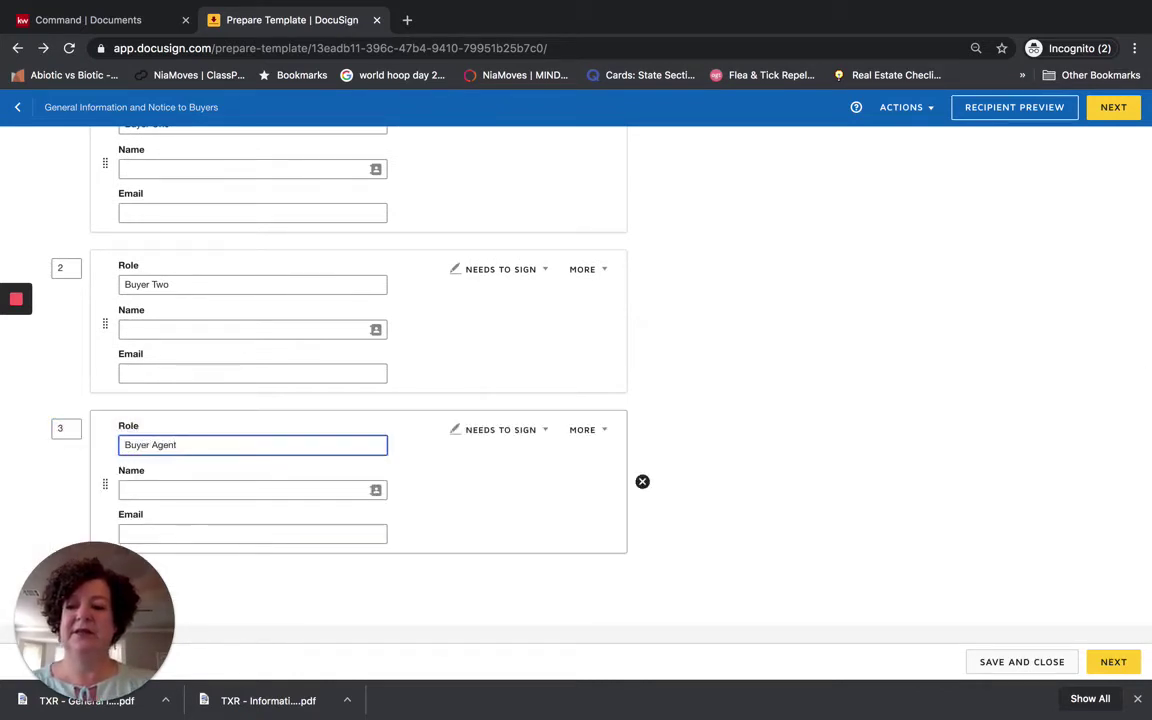
click(69, 430)
text(1)
key(Tab)
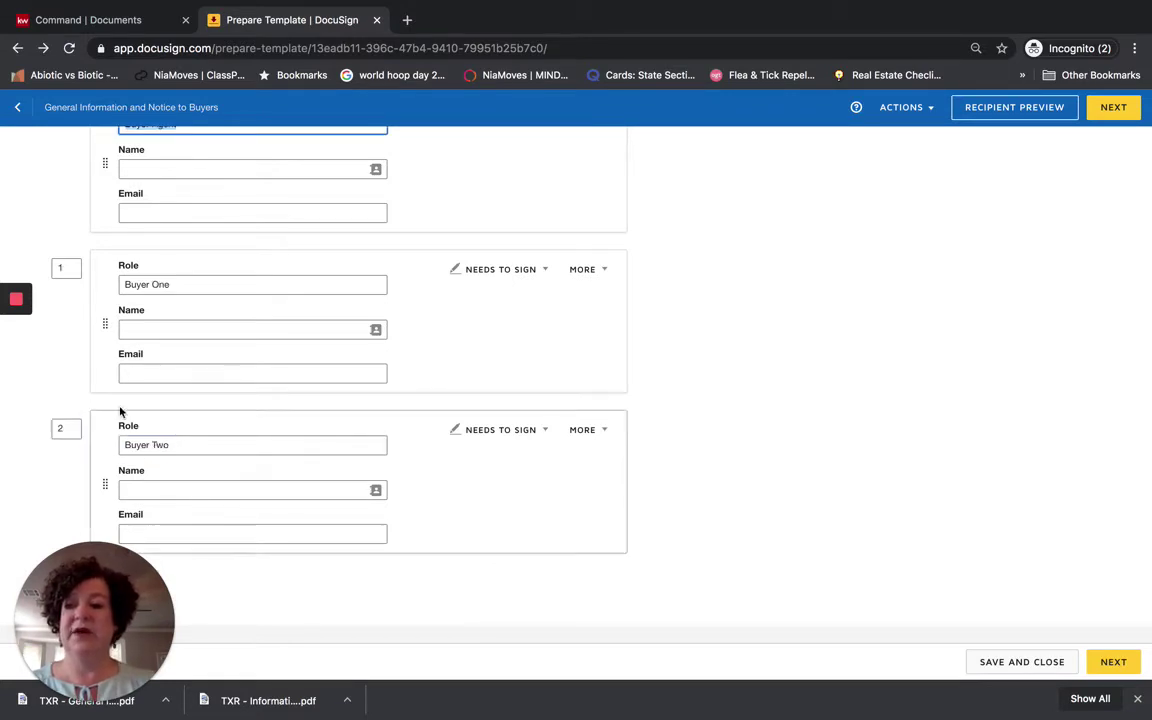
scroll(128, 388, up, 1)
scroll(130, 394, up, 1)
scroll(130, 394, down, 3)
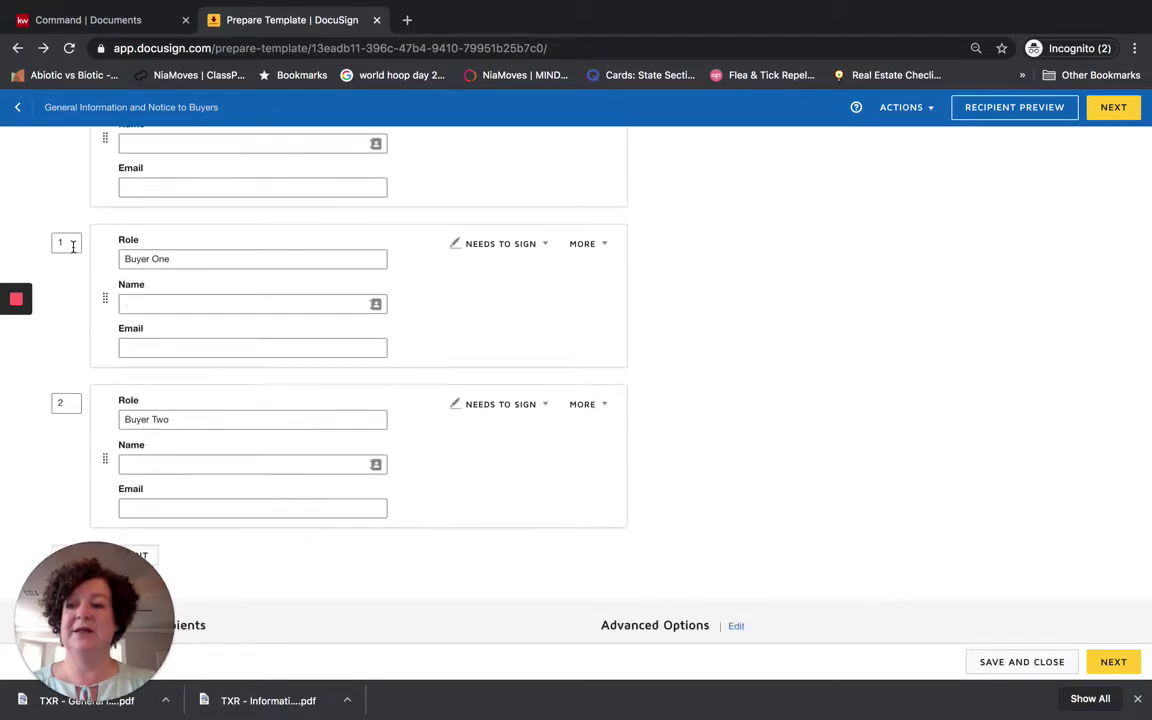
- Renumber Buyer One to signing order 2 and Buyer Two to order 3
click(73, 246)
key(BackSpace)
text(2)
key(Tab)
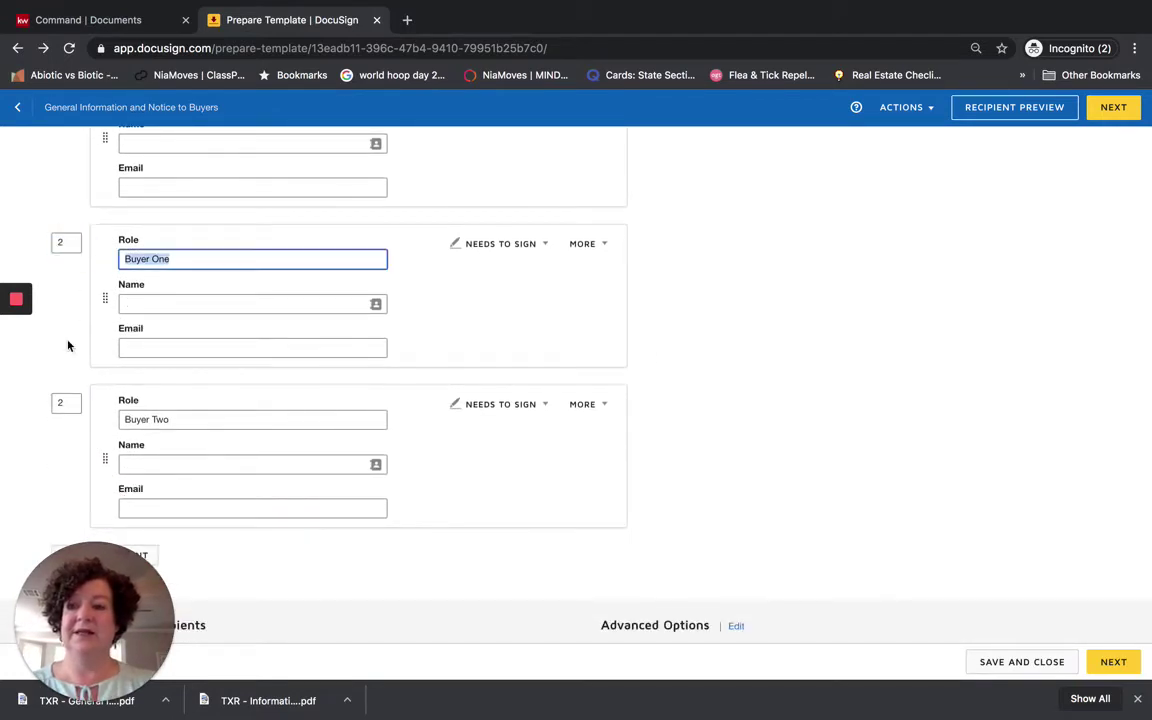
click(67, 406)
key(BackSpace)
text(3)
key(Tab)
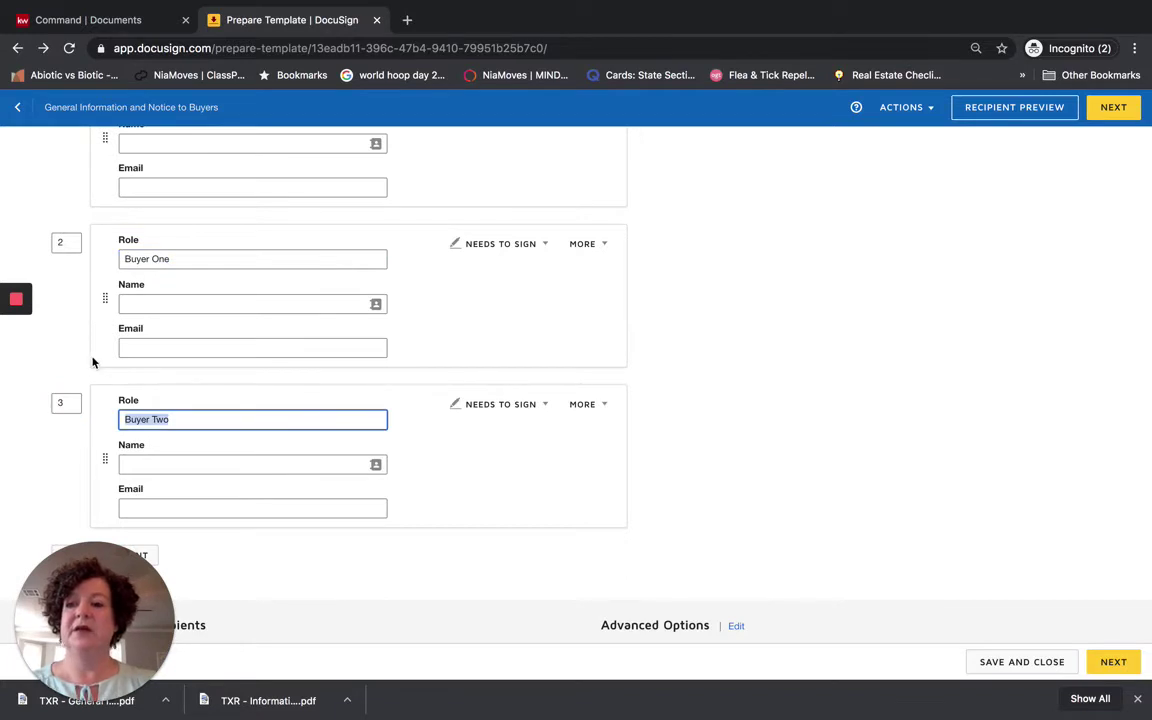
scroll(92, 362, up, 4)
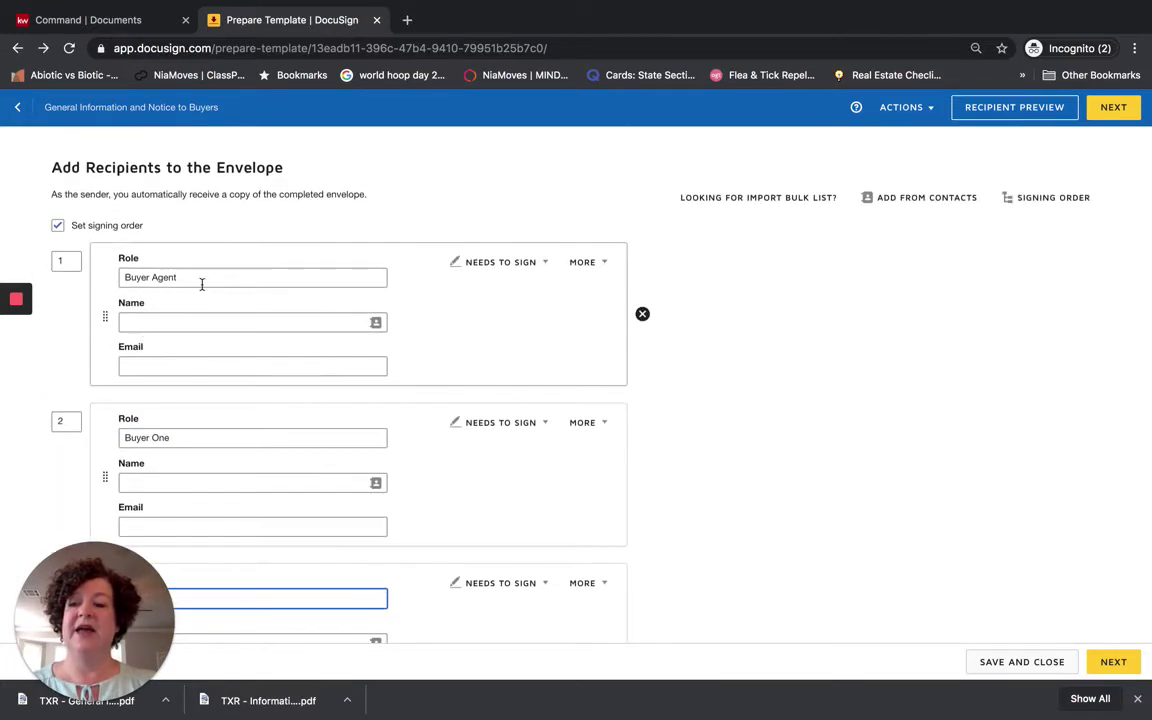
scroll(203, 283, down, 3)
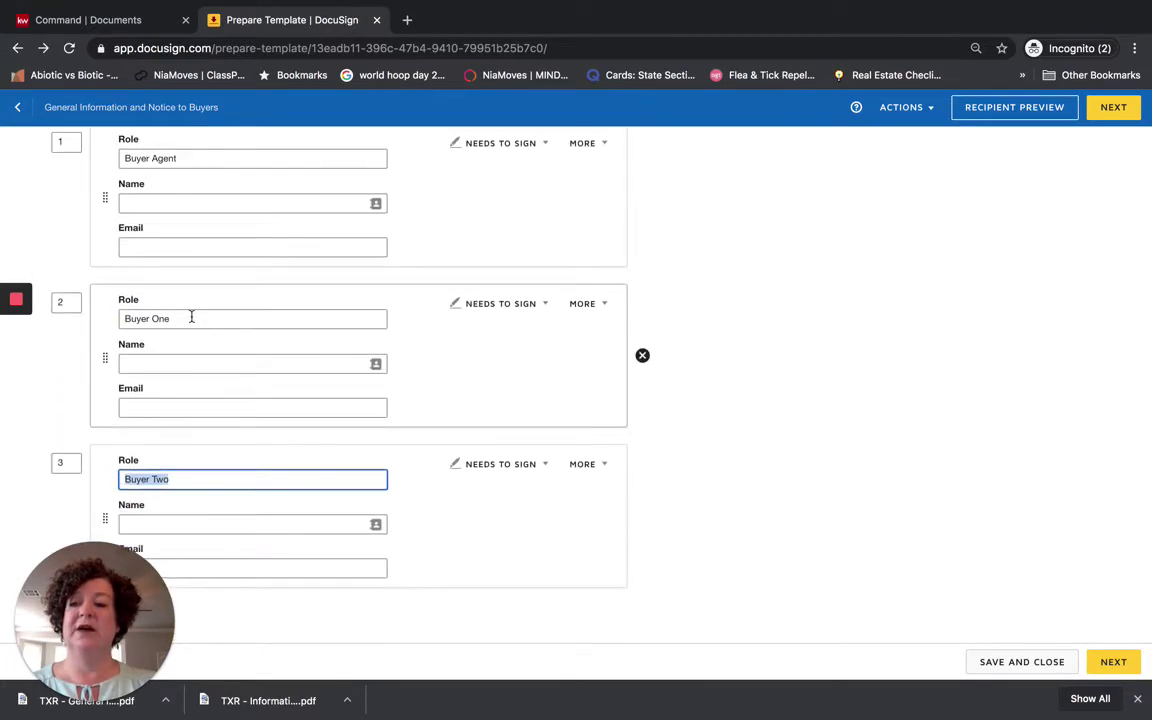
scroll(191, 317, down, 3)
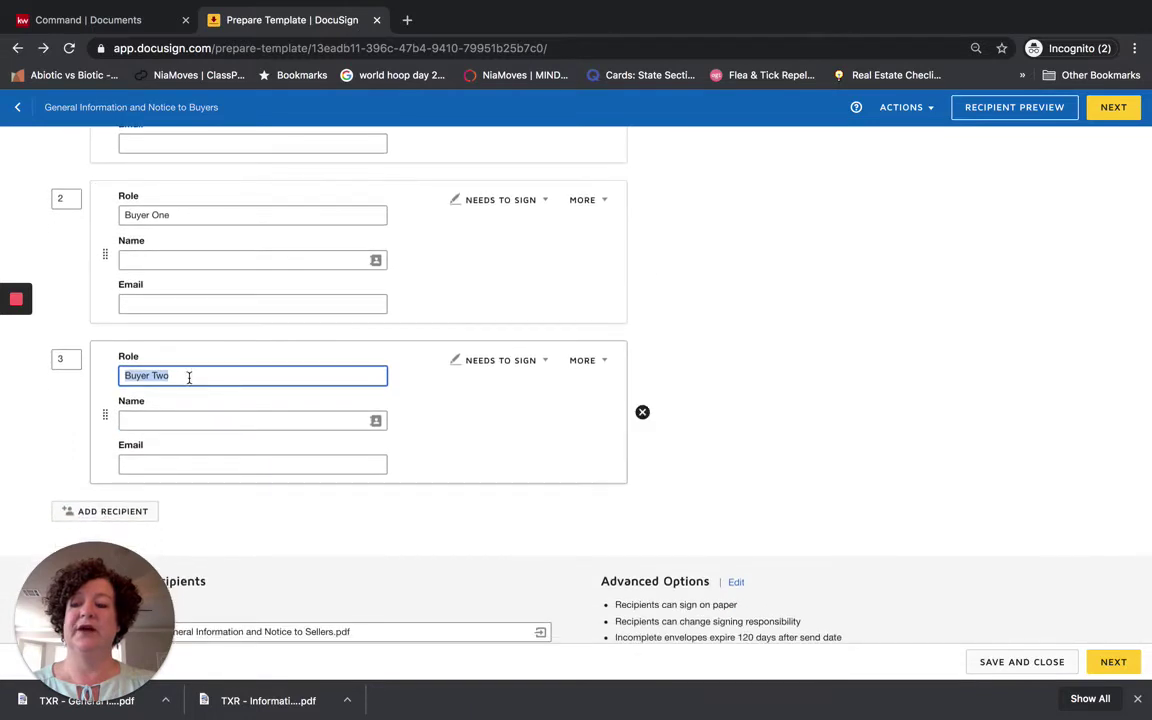
scroll(185, 401, down, 4)
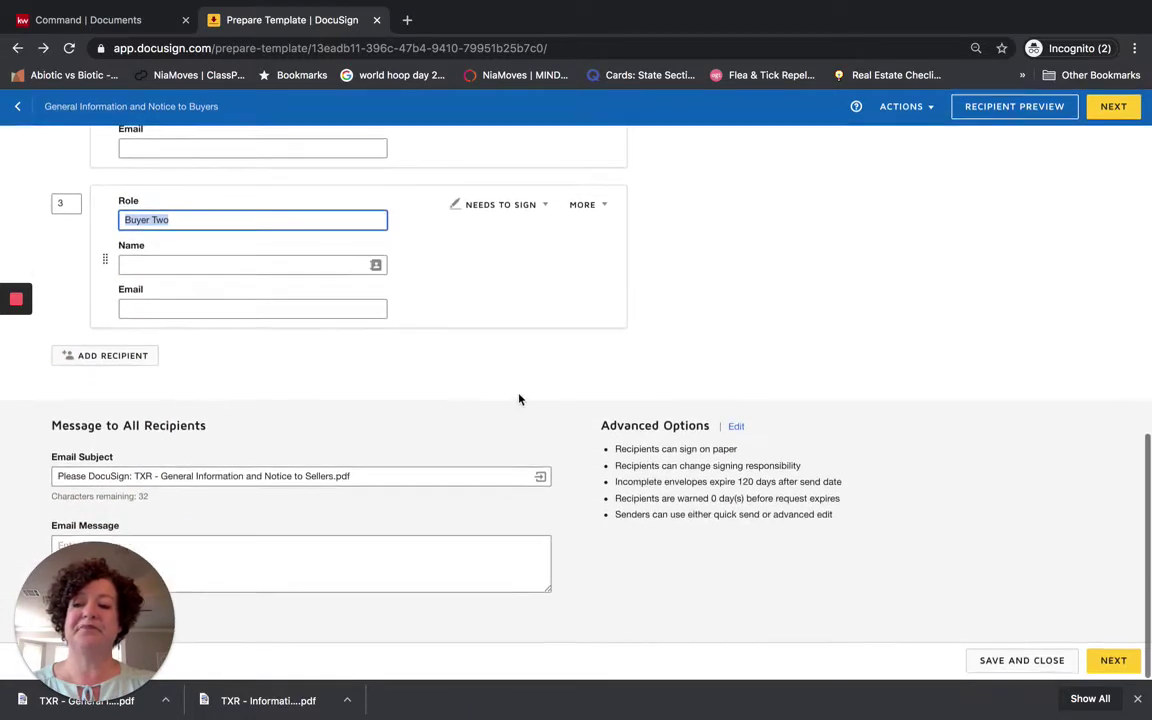
- Continue to Add Fields and scroll through all five pages to the empty OTHER section
click(1112, 107)
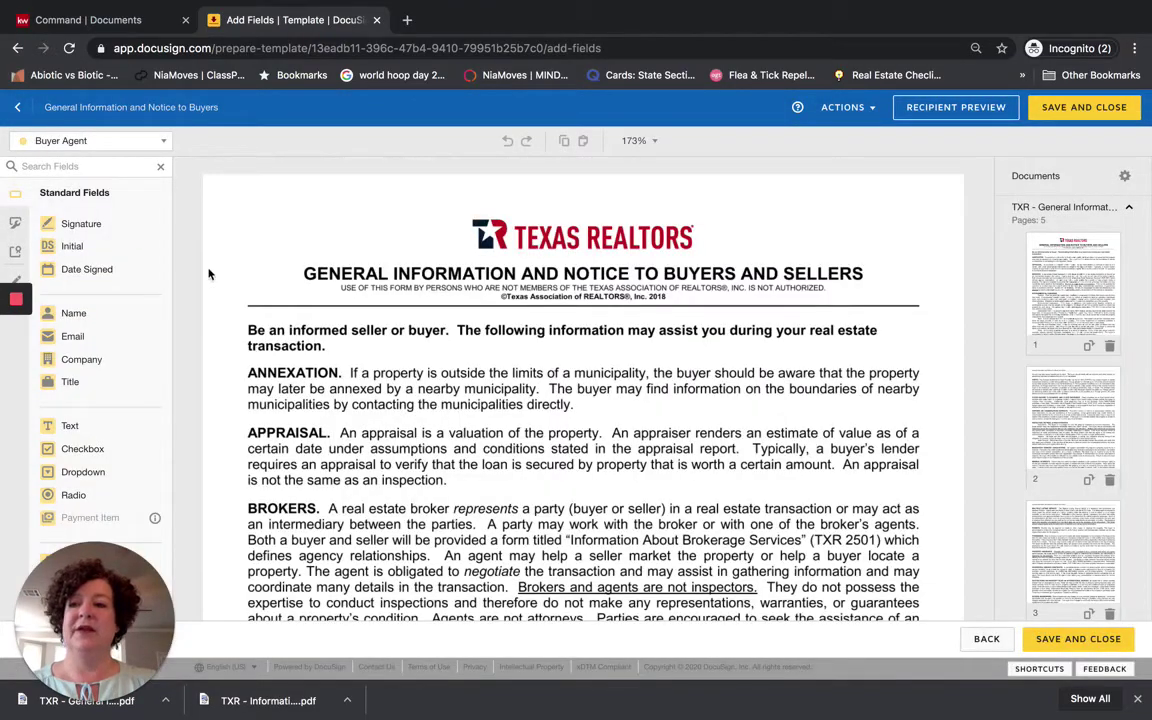
scroll(430, 340, down, 12)
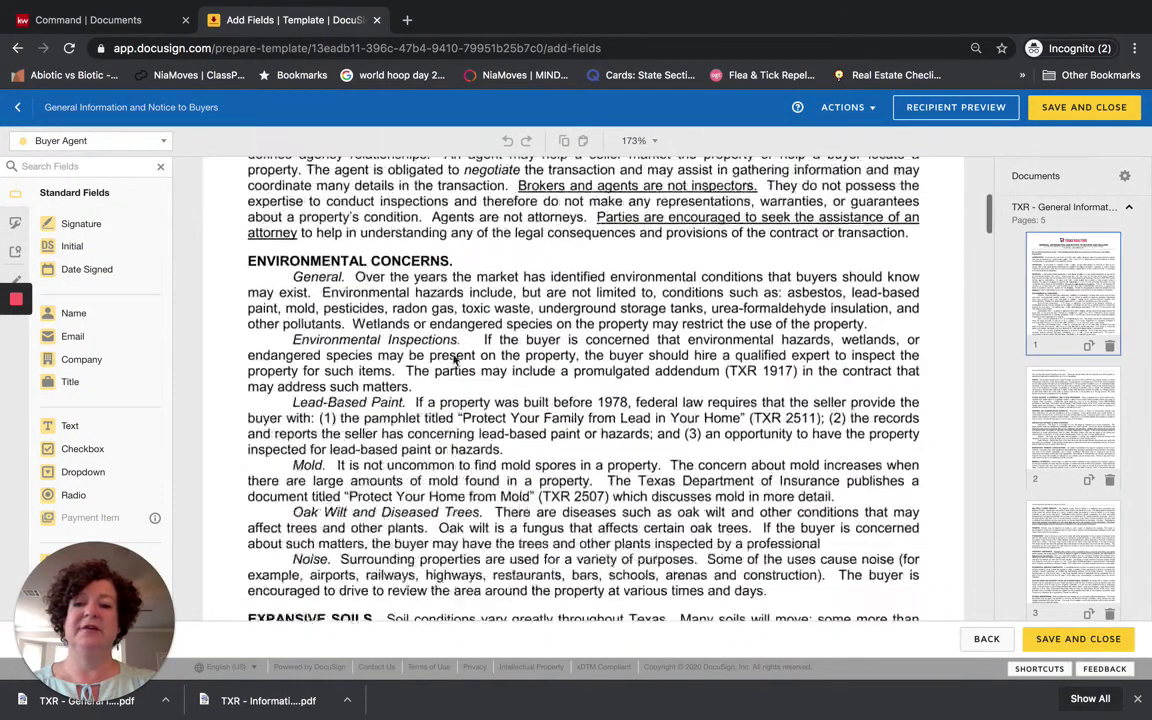
scroll(453, 360, down, 15)
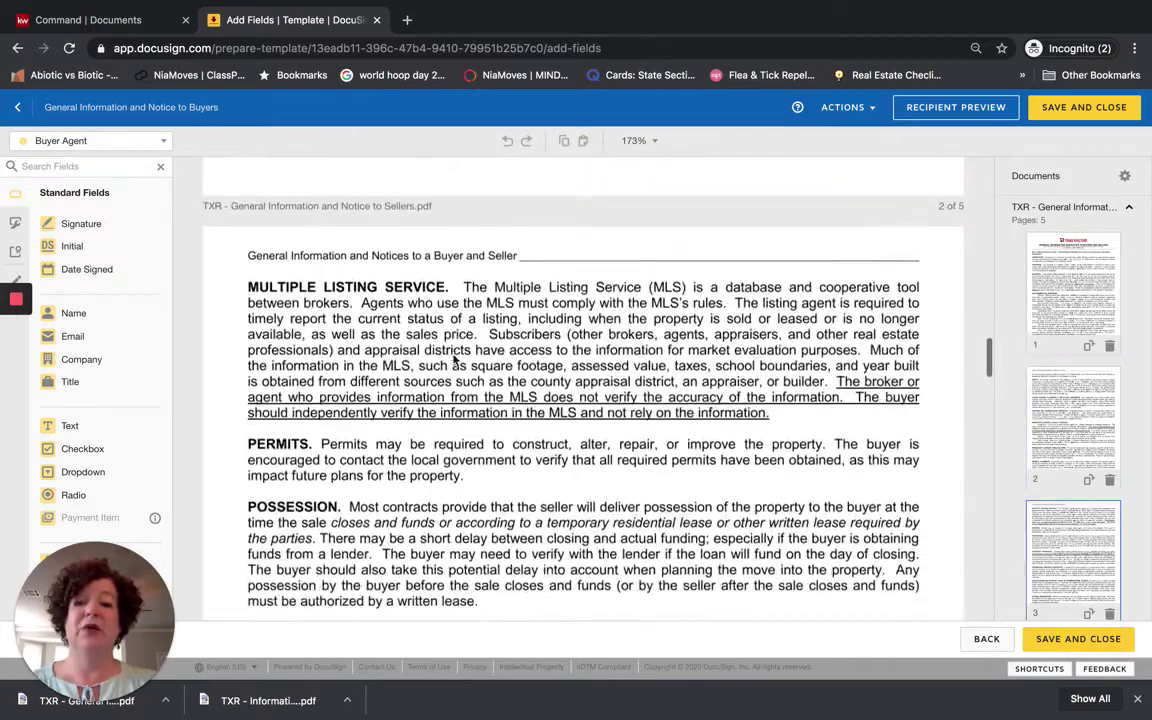
scroll(453, 360, down, 15)
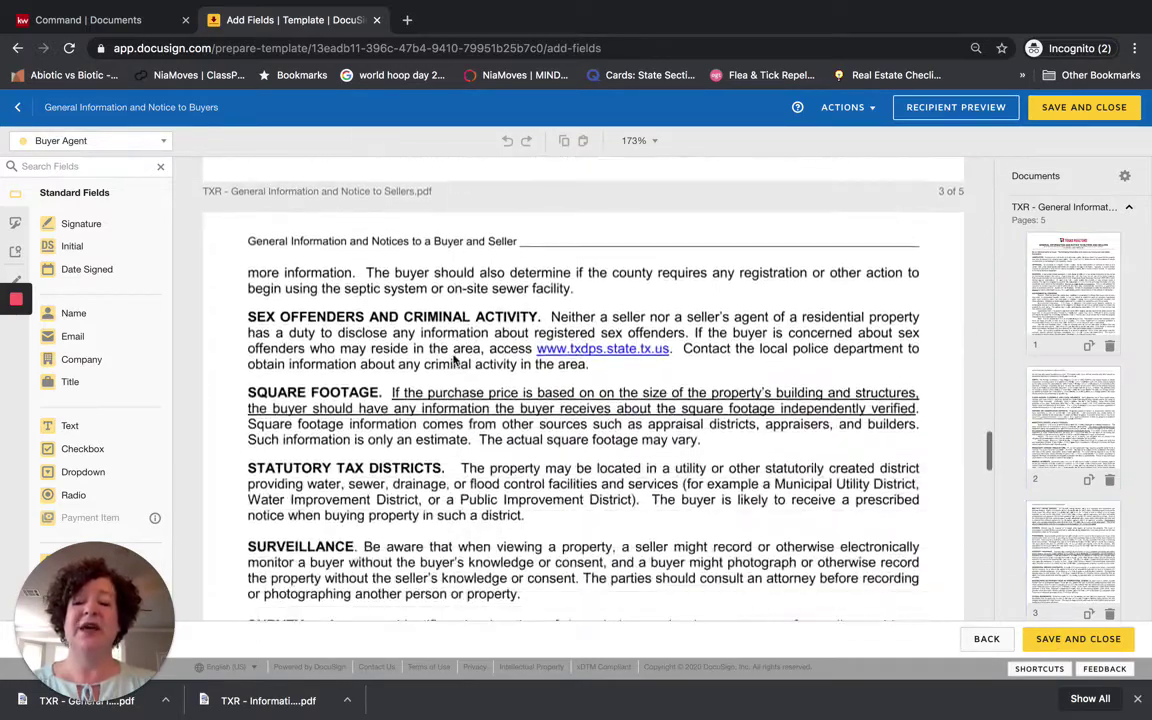
scroll(453, 360, down, 15)
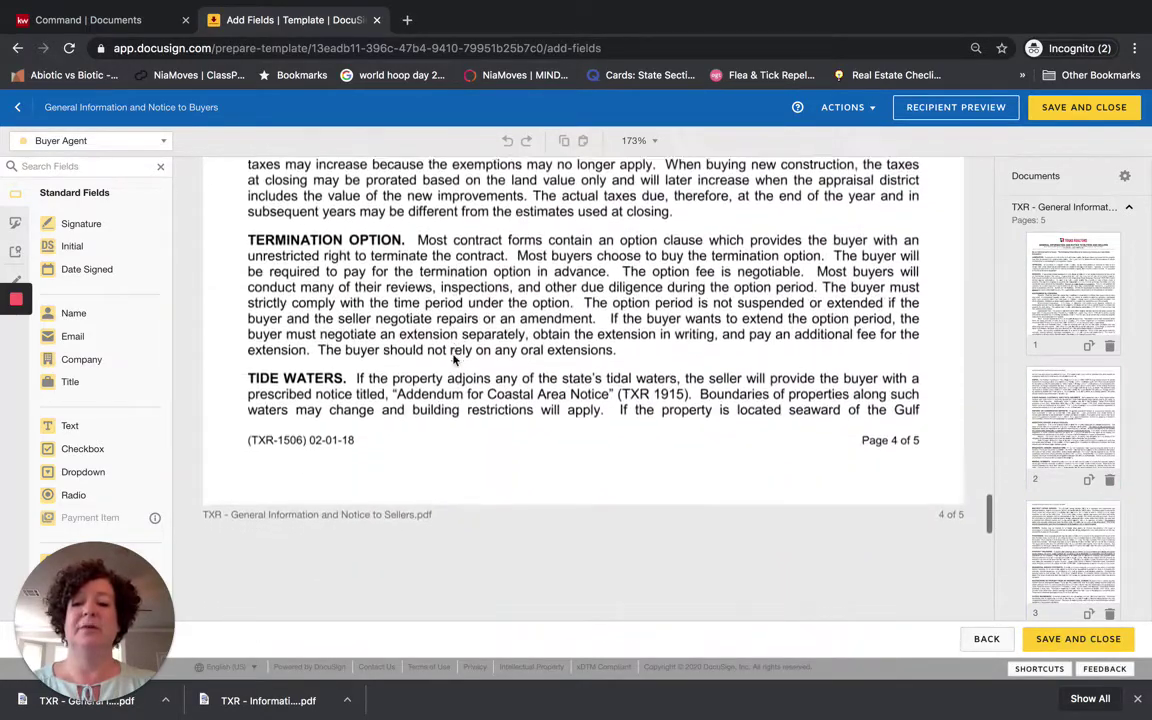
scroll(453, 360, down, 5)
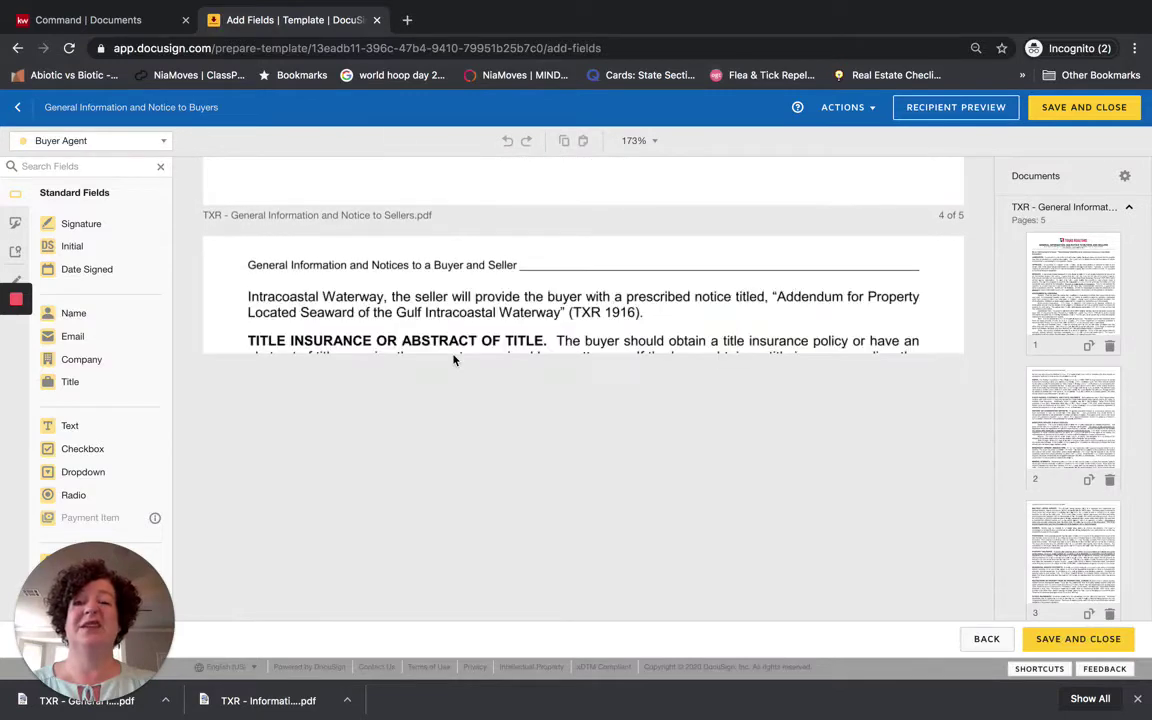
scroll(453, 360, down, 8)
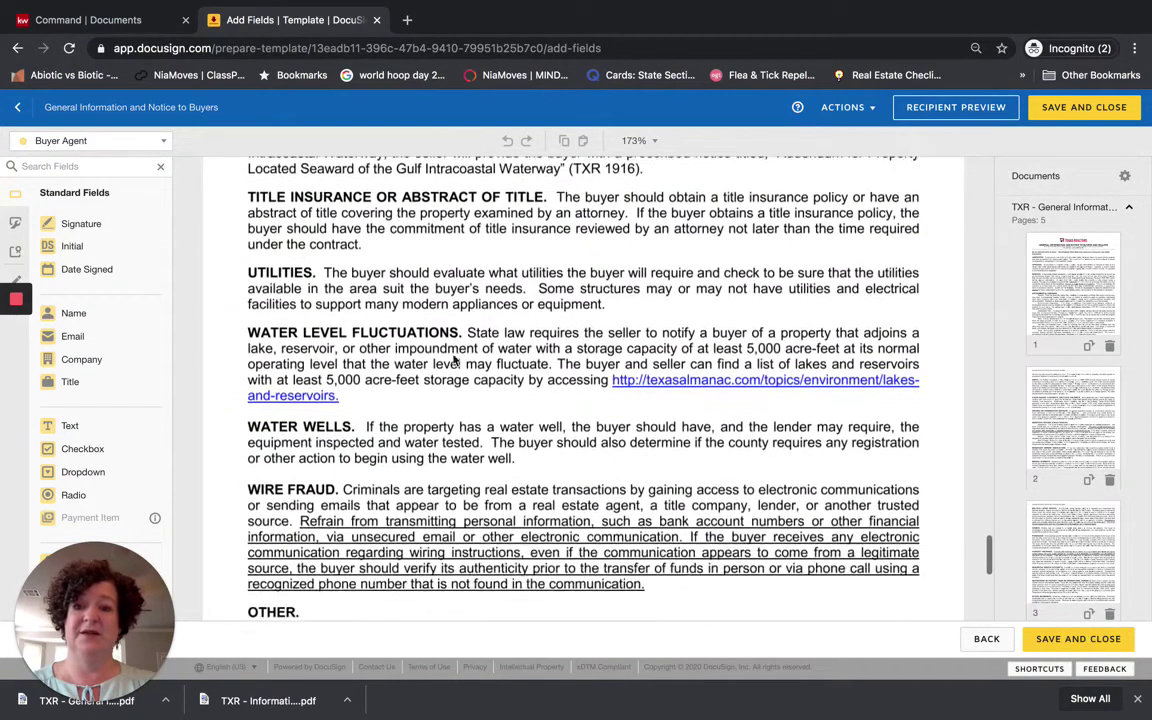
scroll(453, 360, down, 2)
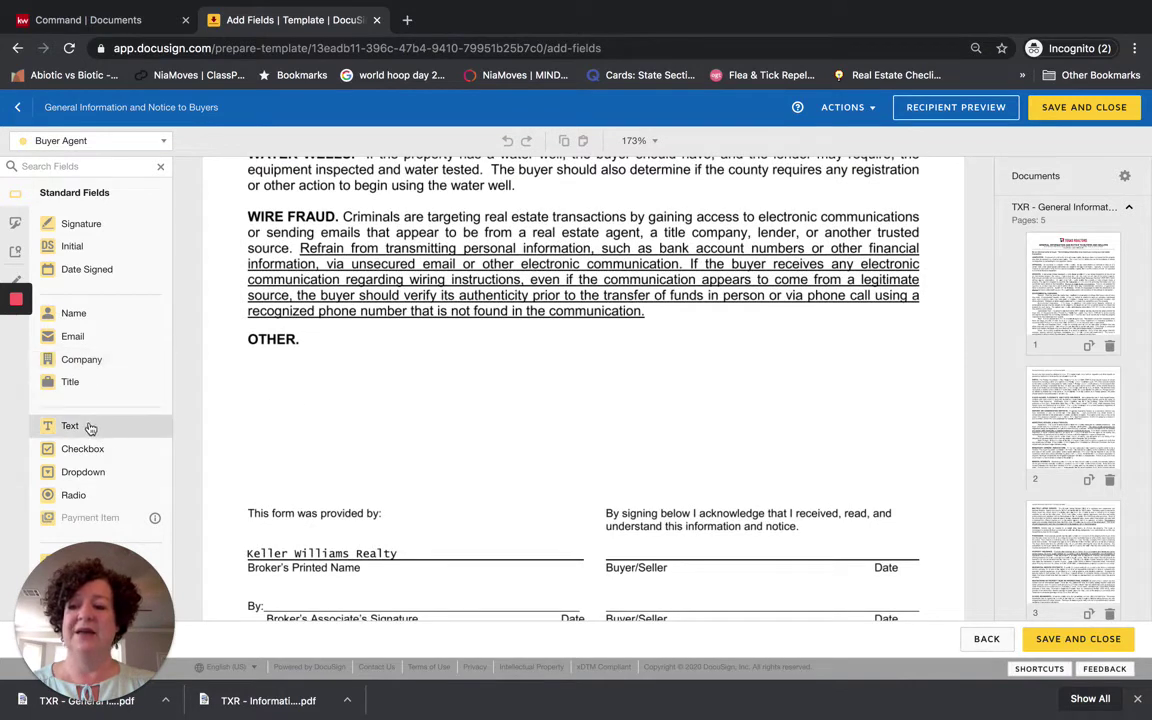
- Place a large text field under OTHER and paste the surveillance-law paragraph into it
drag(90, 427, 248, 356)
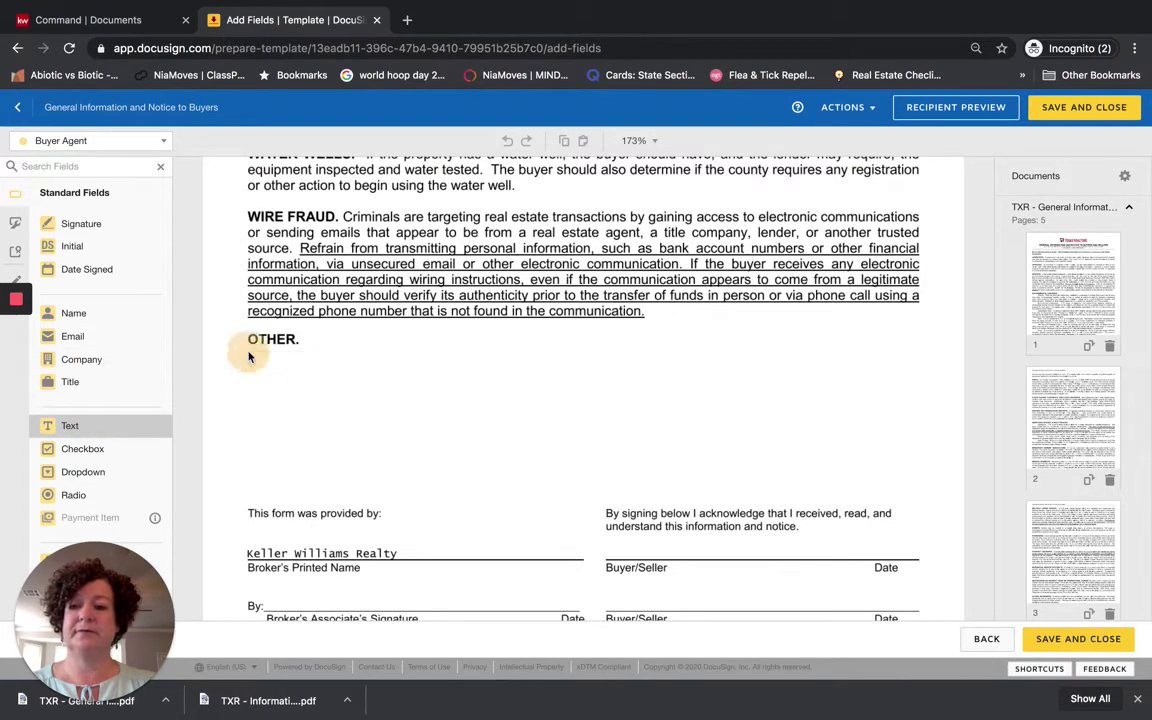
drag(339, 377, 928, 503)
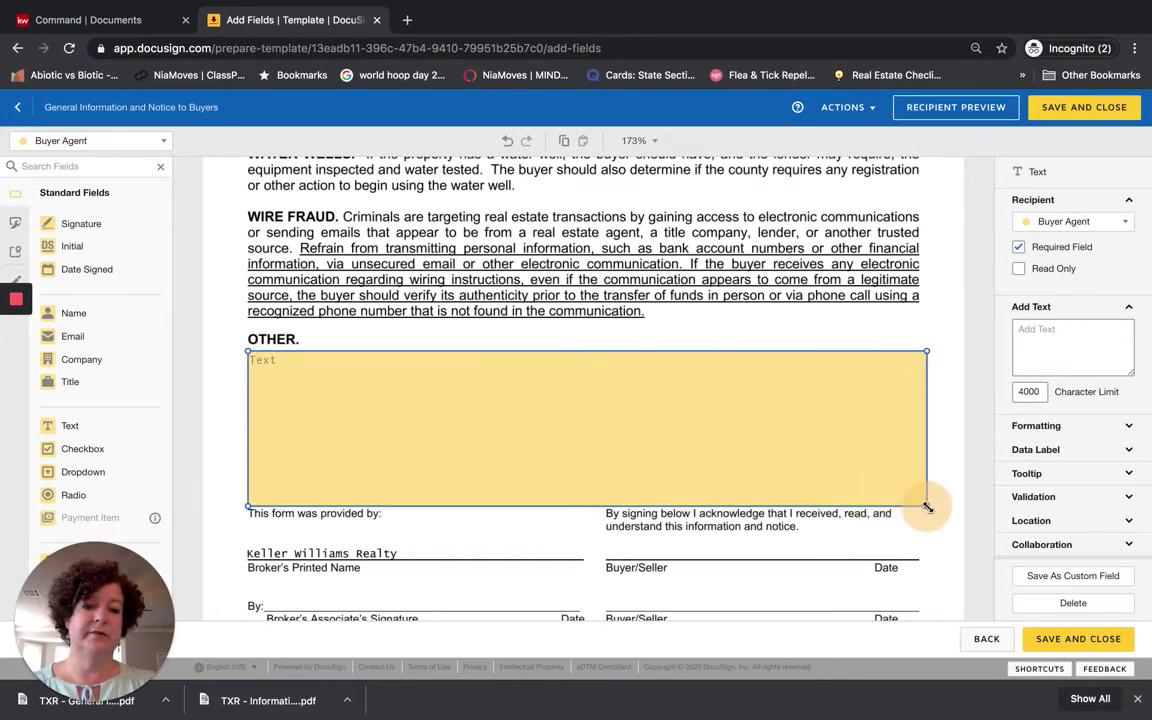
click(1033, 344)
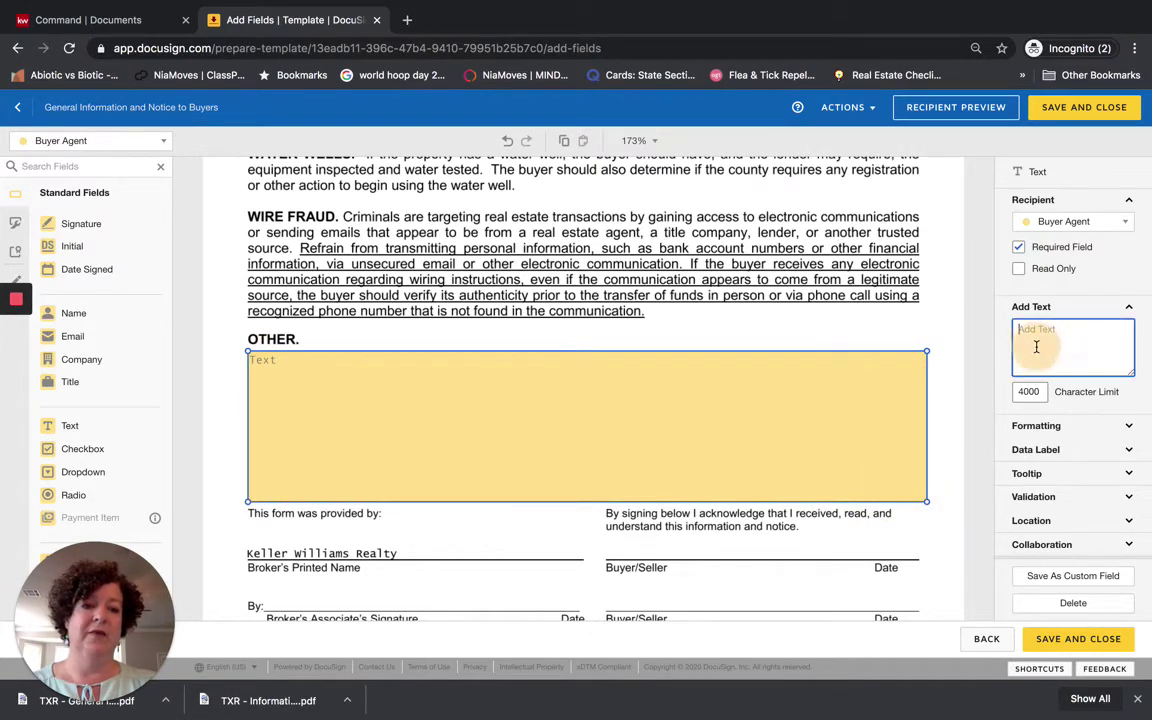
text(More Surveillance Information ----Texas law does not allow audio recording or audio monitoring of conversations that you are not a part of. If the seller is not present and participating in the showing, he cannot record it. Even though the conversation happens inside a seller's home, he is prohibited from recording/monitoring any conversations that he is not a part of. Many homes today have security cameras installed that record video. Some have audio recording/monitoring, similar to a baby monitor, and some without. The ECPA does not prohibit video recording. In fact, silent video-like from security cameras-is generally allowed as long as it isn't in an area where an individual would have a reasonable expectation of privacy. For instance, silent bathroom video recording is not allowed. But silent video recording of the foyer, kid's playroom, exterior of a home, and a garage are likely permitted. Illegal recording/monitoring is a felony offense in Texas, and anyone who has been recorded/monitored in violation of the law can bring a civil suit to recover $10,000 for each occurrence, actual damages in excess of $10,000, punitive damages, attorney's fees, and court costs.)
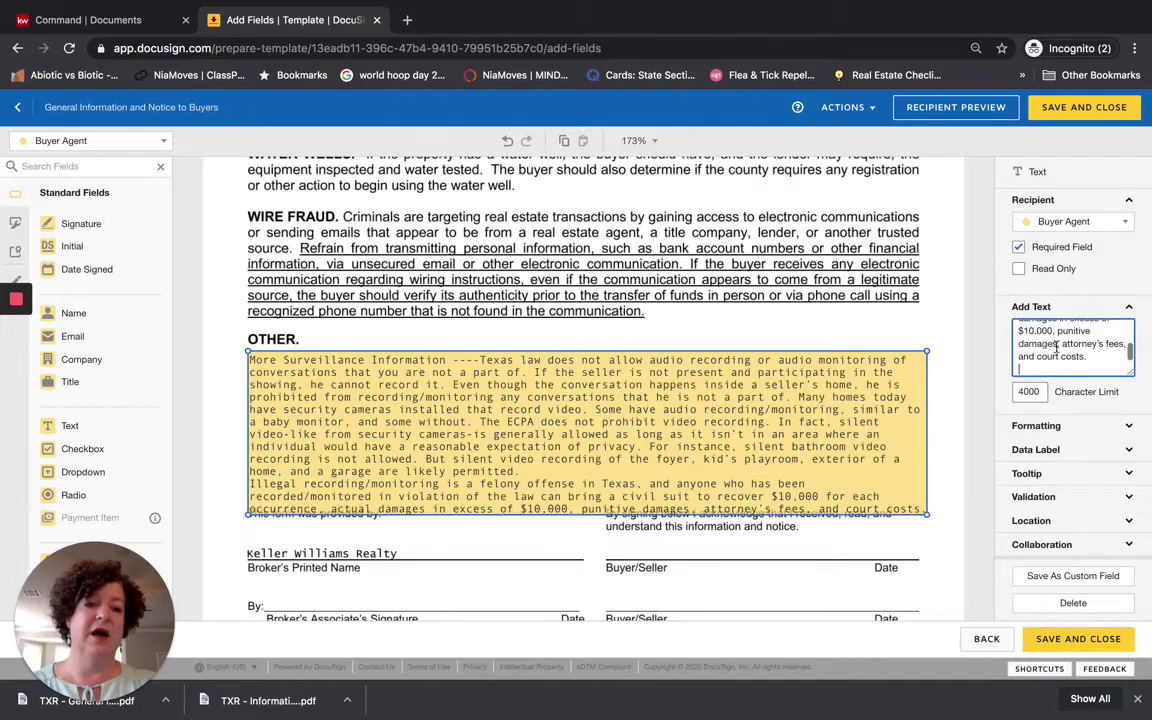
key(BackSpace)
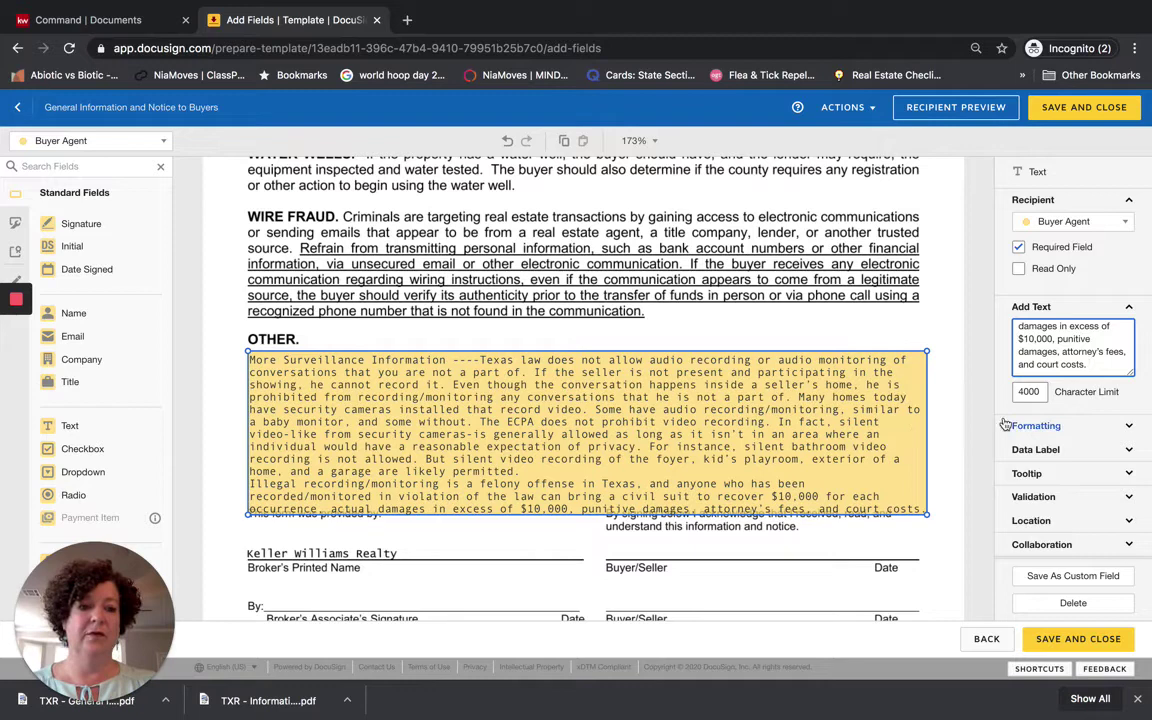
- Set the paragraph's font size to 8 and shrink the text box to fit it
click(1066, 426)
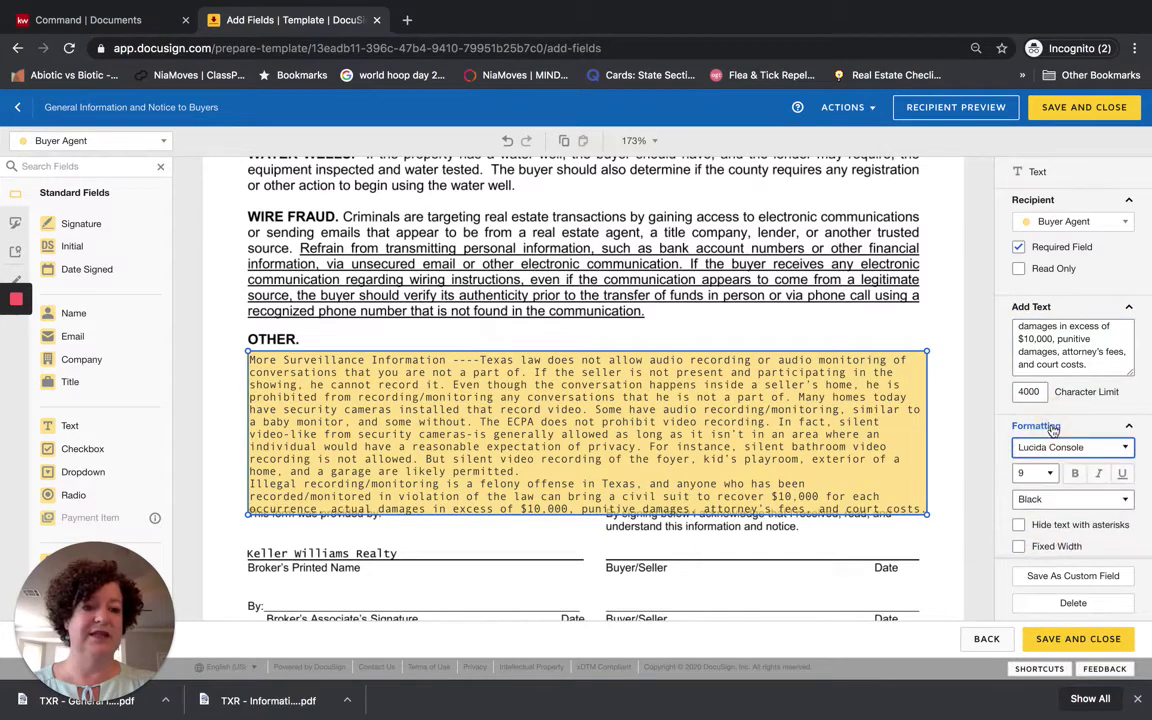
click(1048, 474)
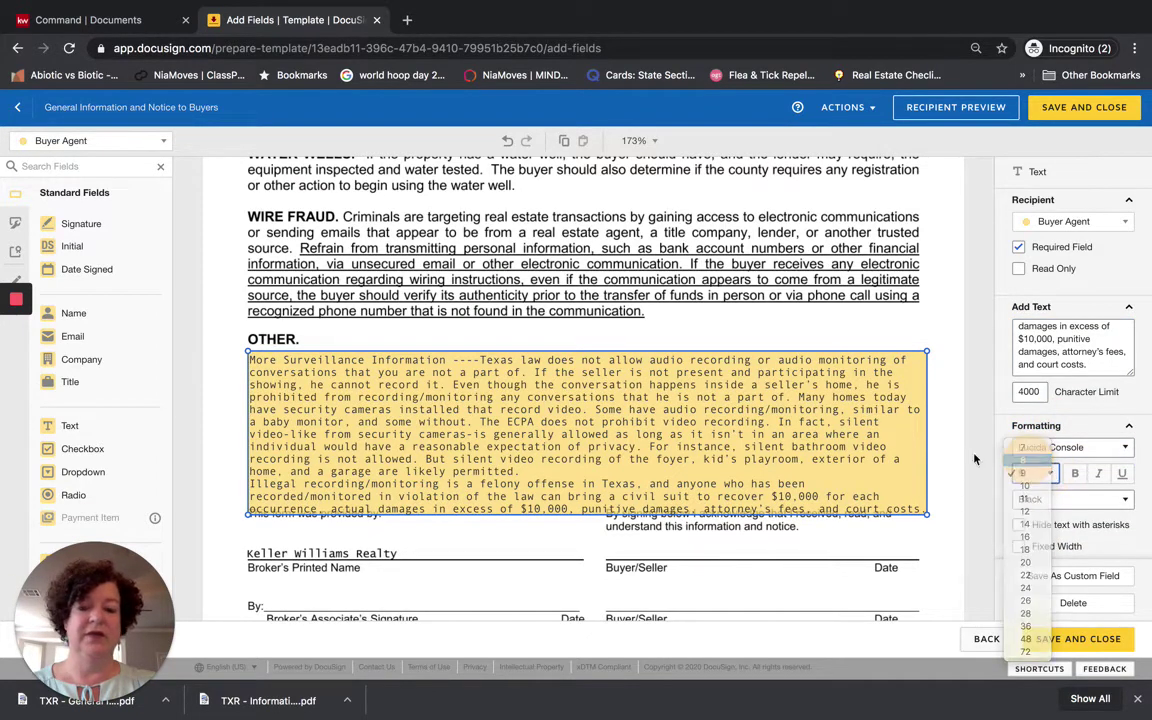
click(770, 452)
key(Up)
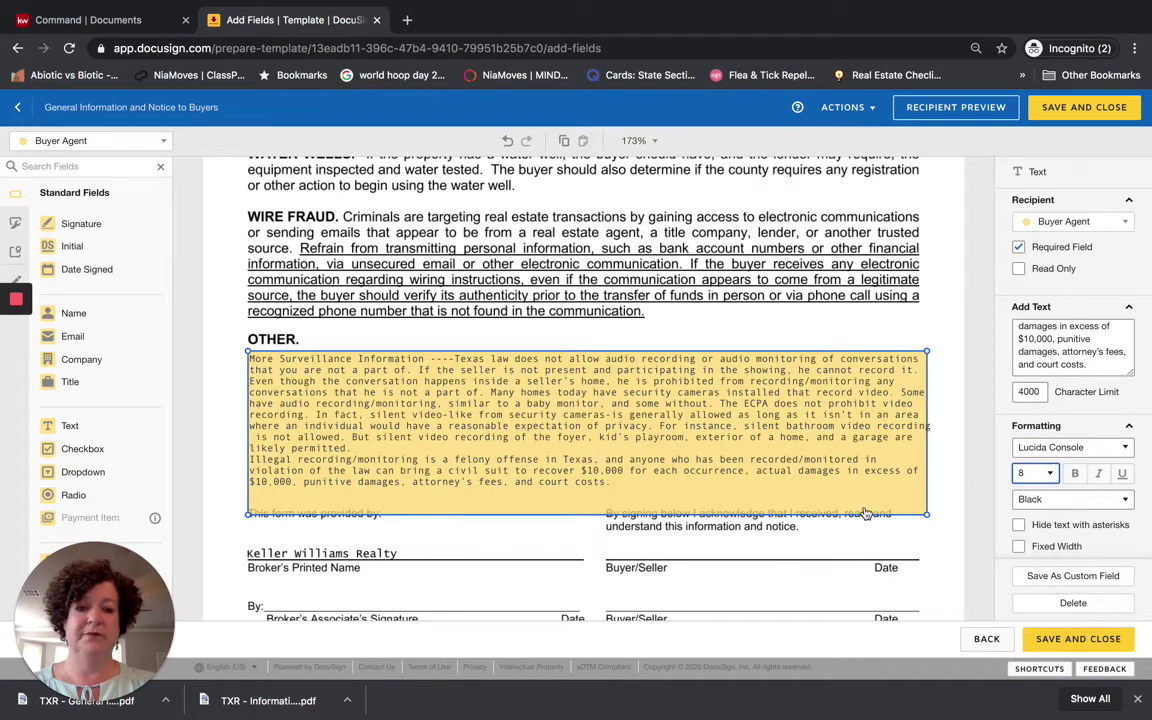
click(925, 511)
drag(925, 511, 922, 500)
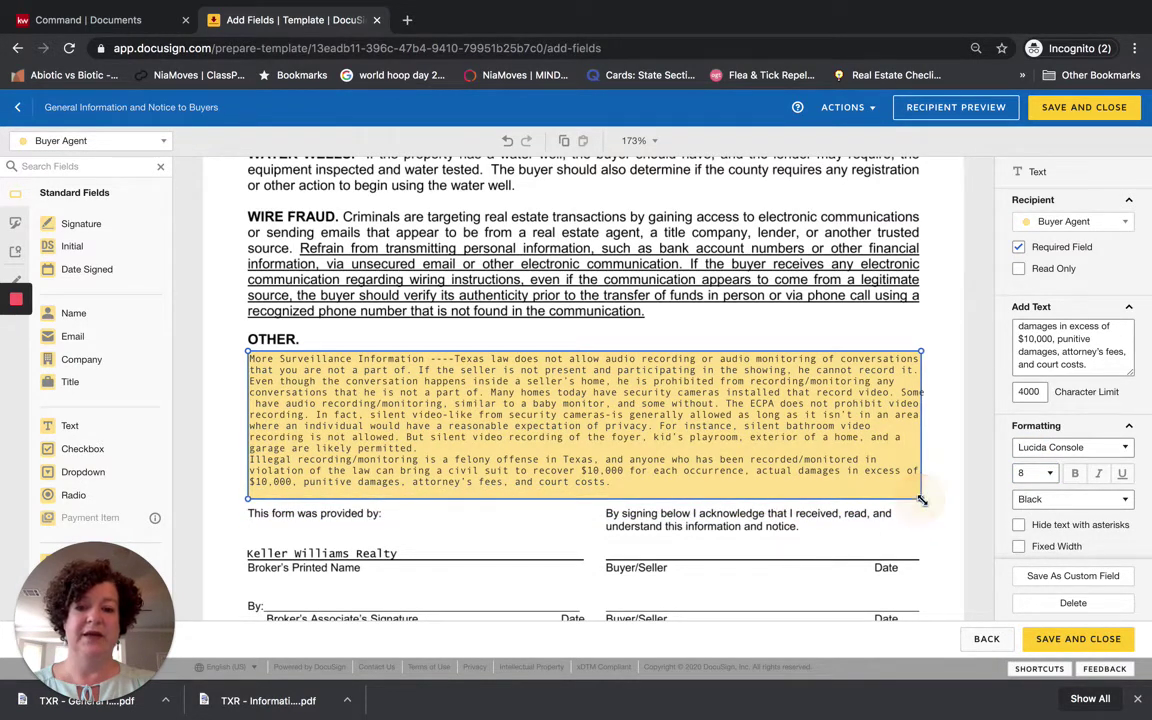
click(872, 545)
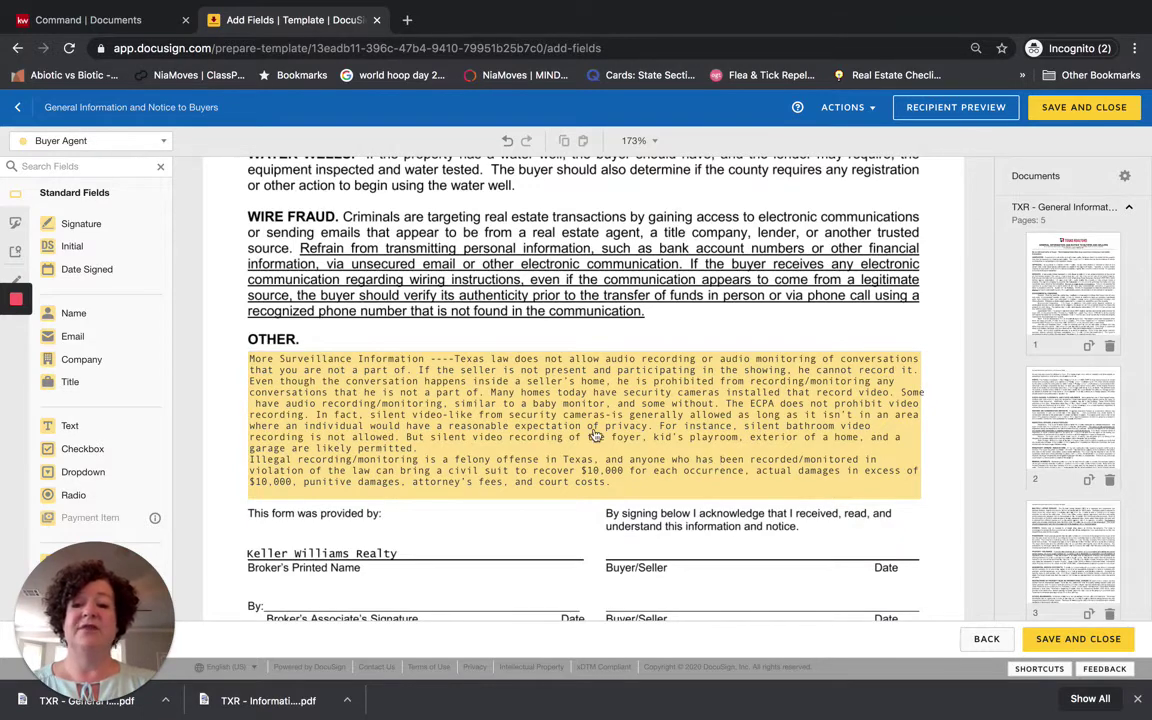
scroll(595, 436, down, 1)
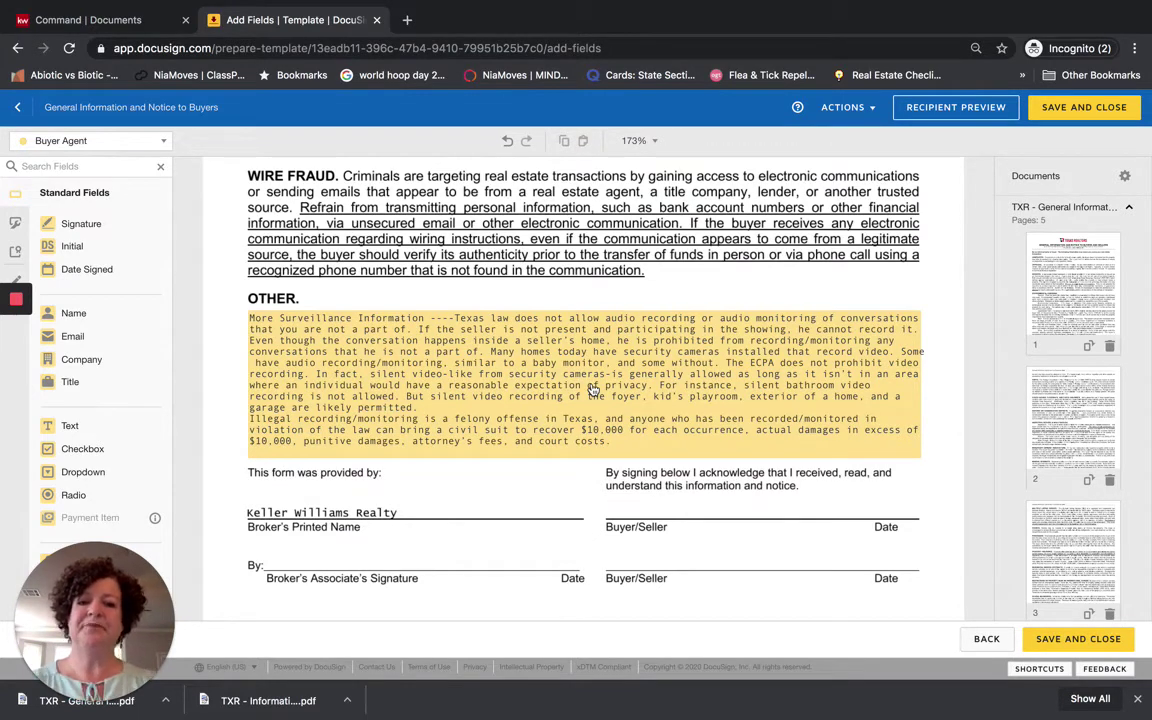
- Add a Buyer One Full Name field on the header line after 'Buyer and Seller'
scroll(593, 390, down, 1)
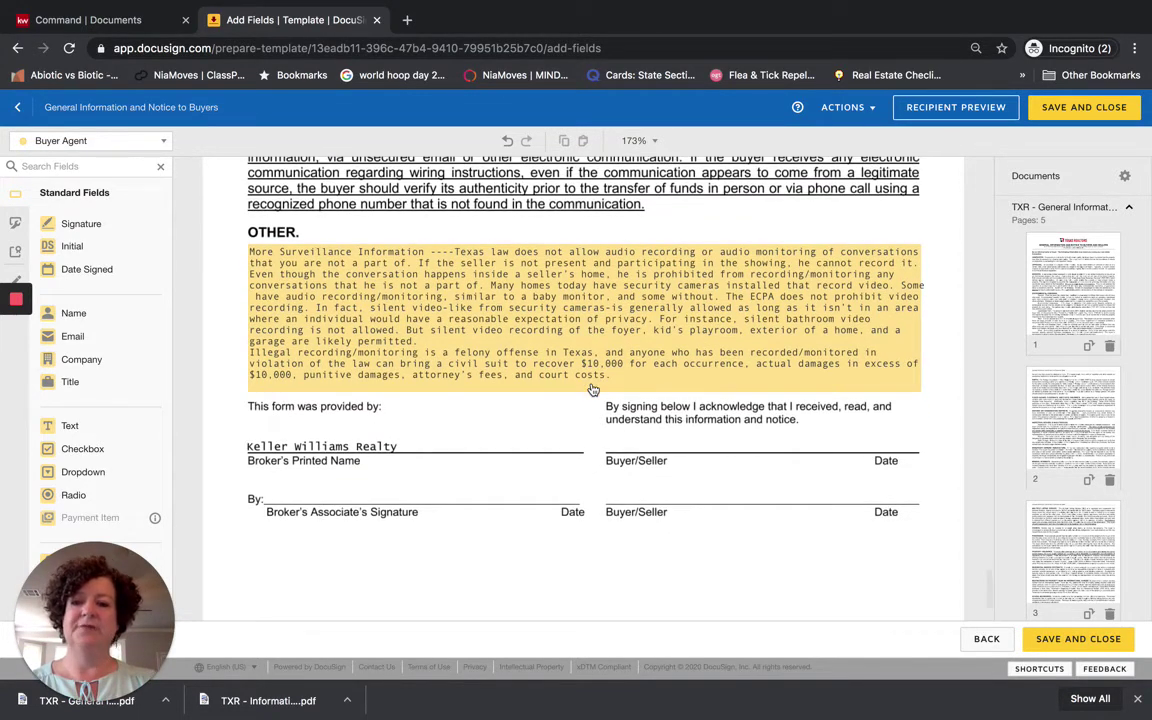
scroll(593, 390, up, 2)
scroll(593, 390, down, 10)
scroll(591, 389, up, 7)
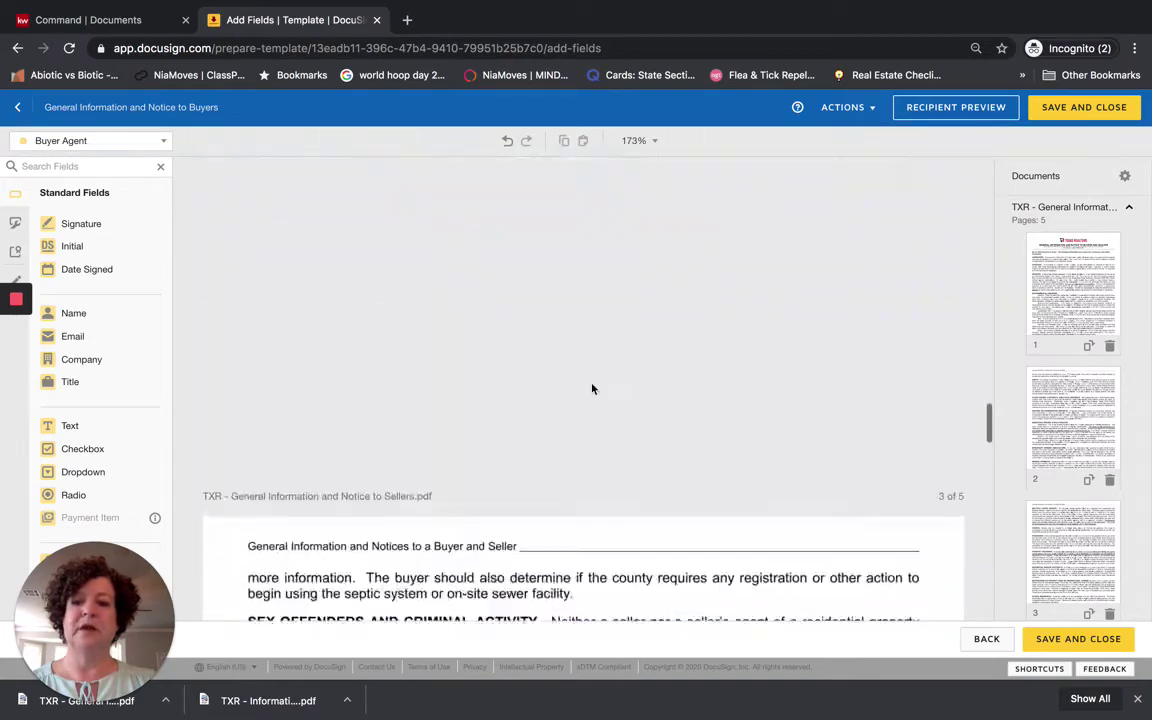
scroll(591, 389, up, 20)
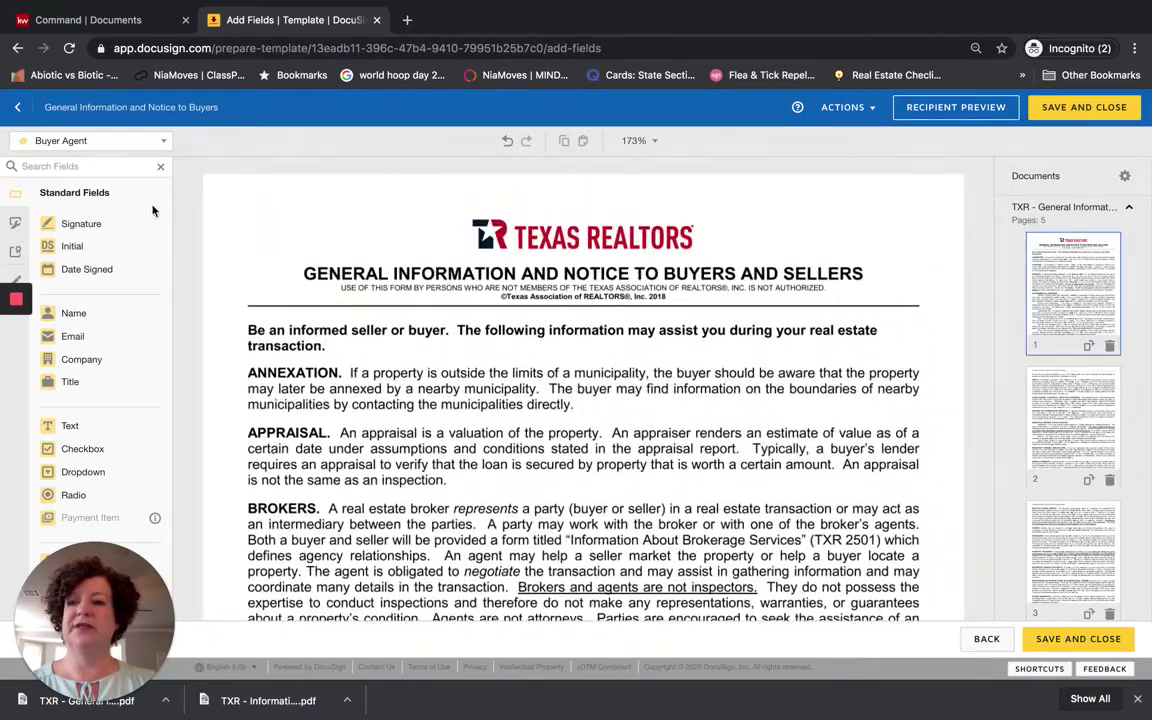
click(86, 143)
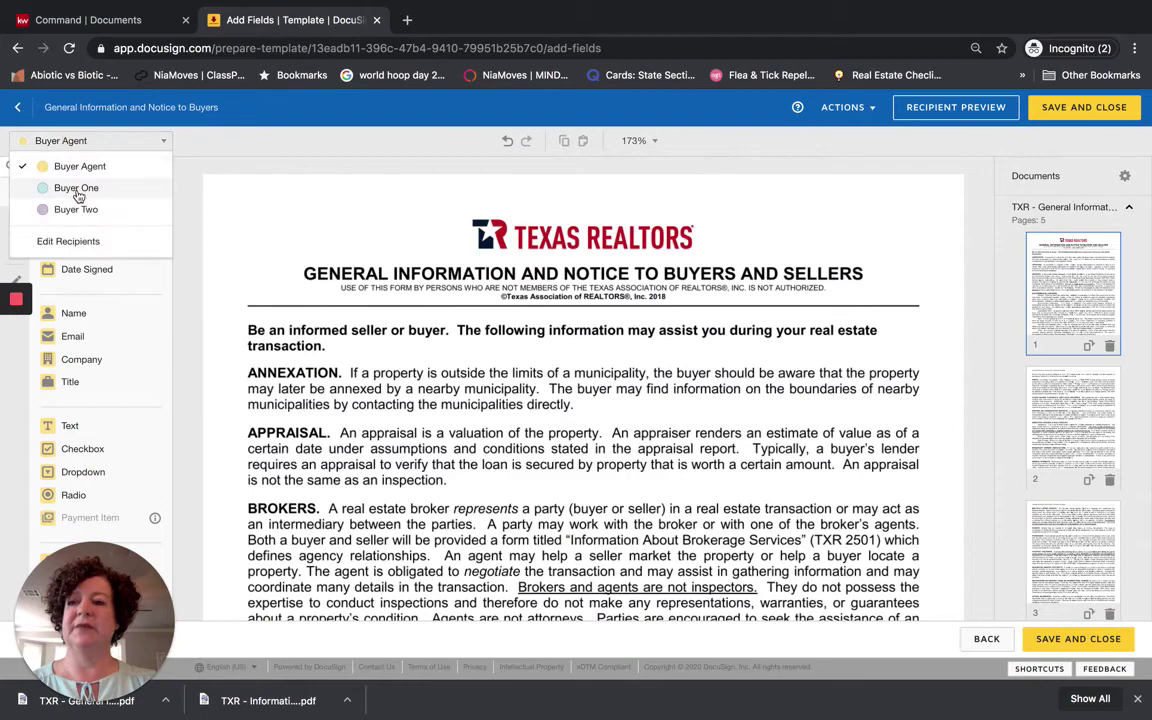
click(82, 187)
scroll(496, 320, down, 15)
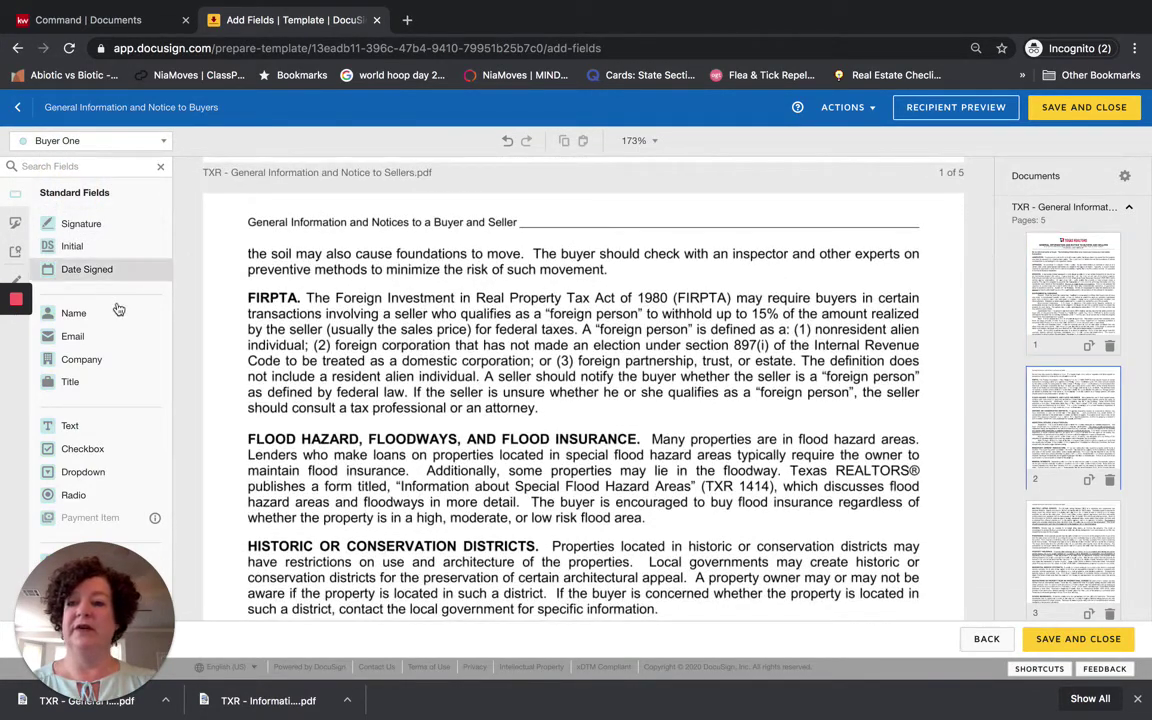
drag(75, 313, 527, 215)
- Add Buyer Two's Full Name field on the same header line and select both name fields
click(110, 143)
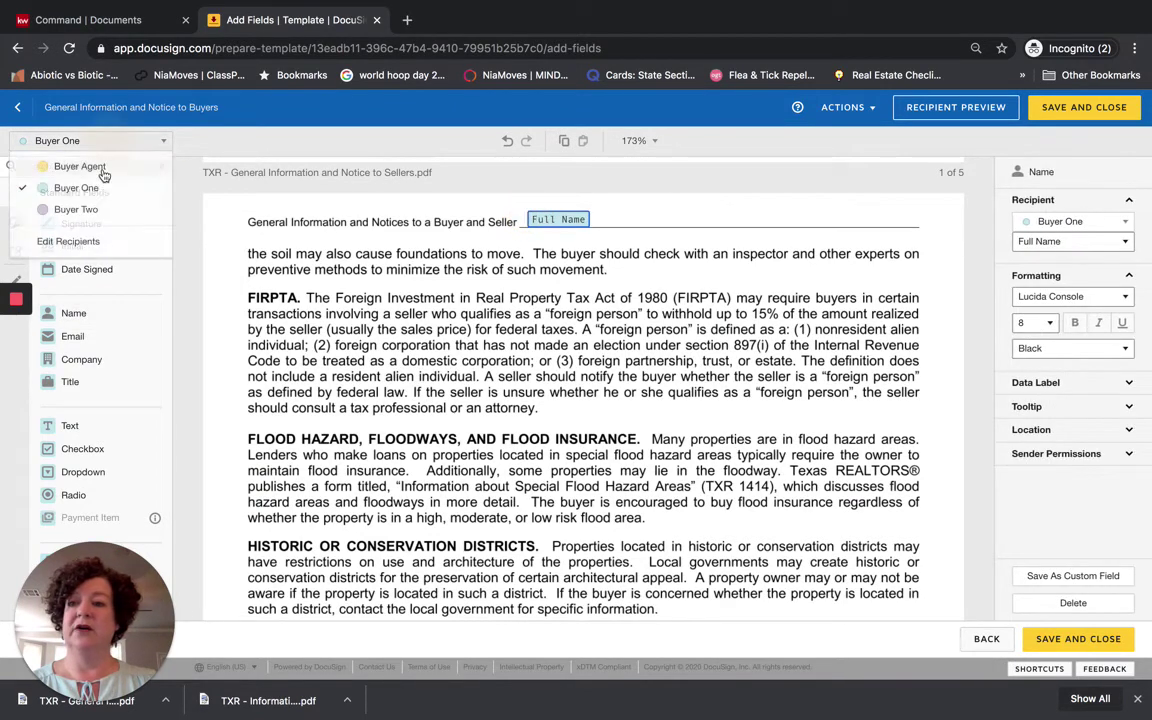
click(90, 208)
drag(90, 318, 745, 218)
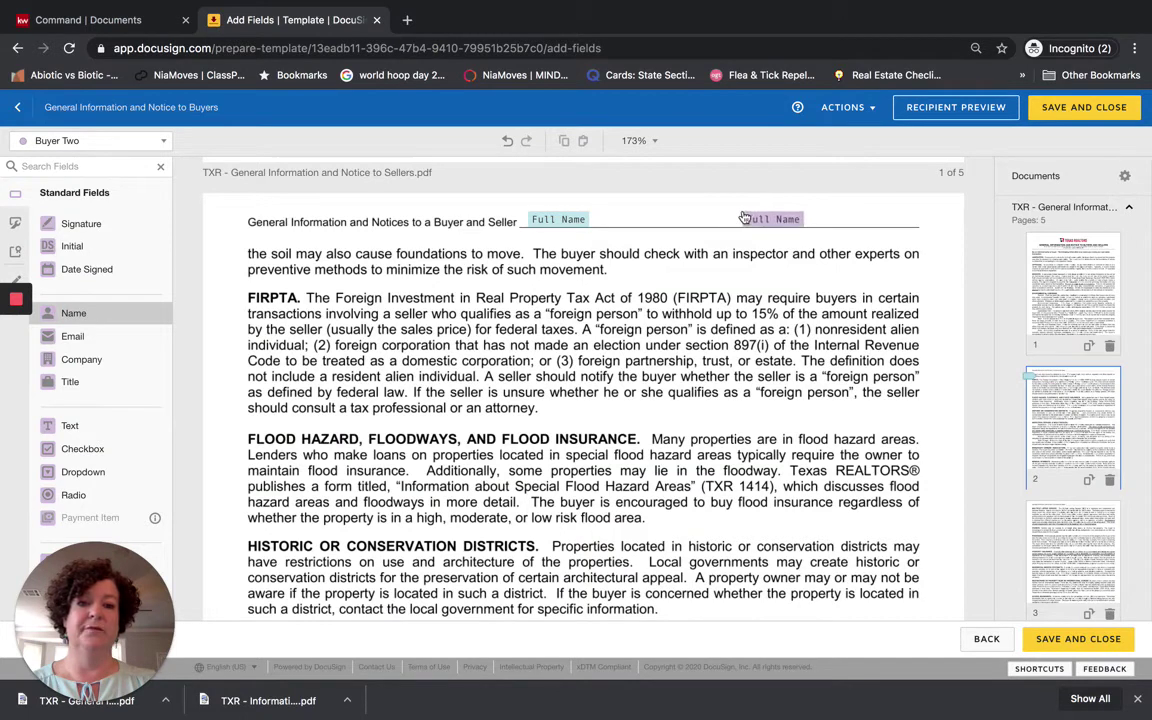
click(745, 218)
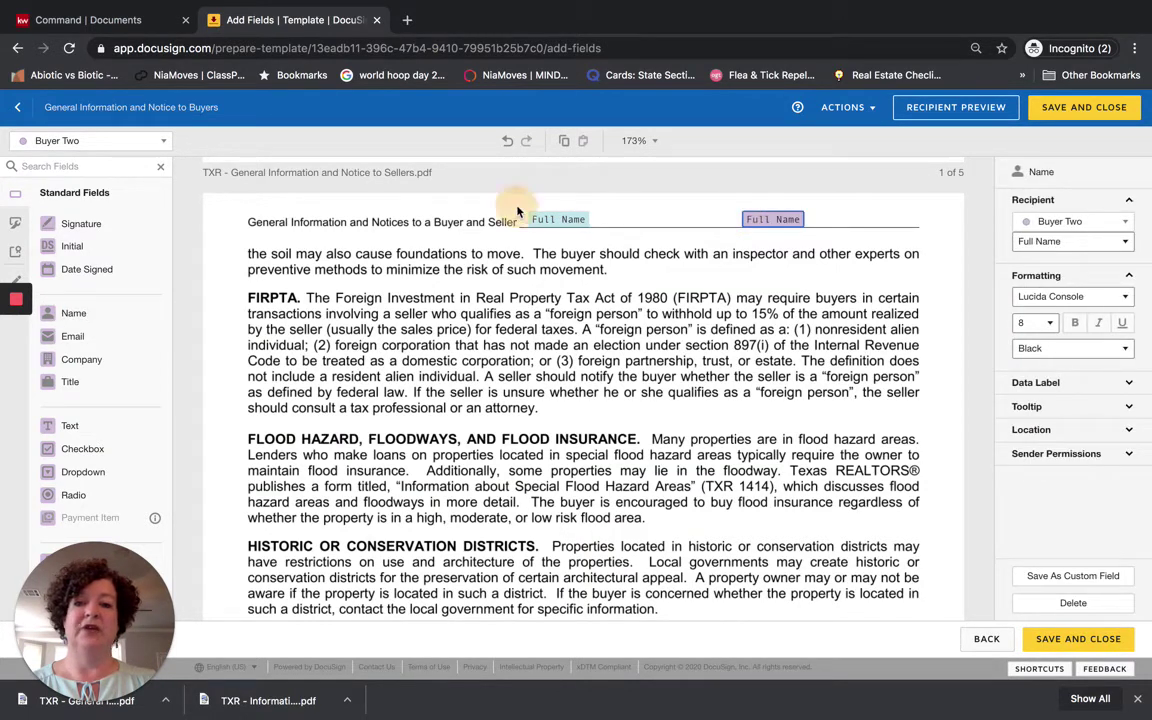
drag(600, 232, 836, 249)
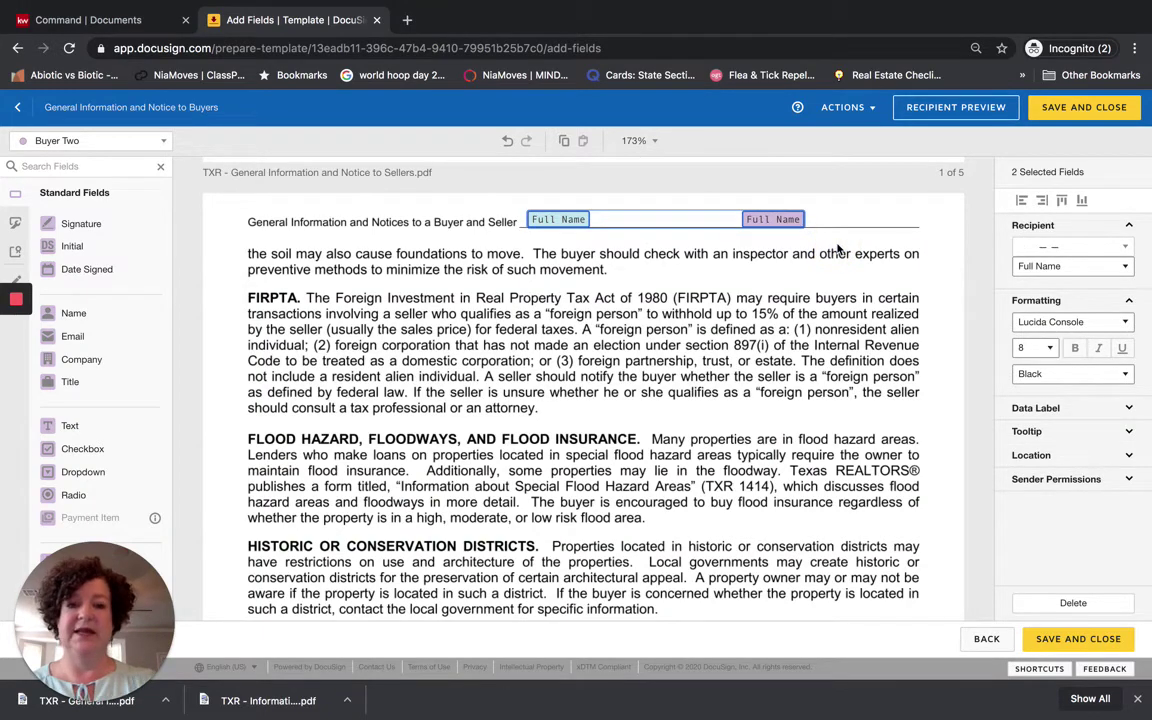
- Paste copies of both Full Name fields onto page 2's heading line, nudged slightly right
scroll(838, 249, down, 15)
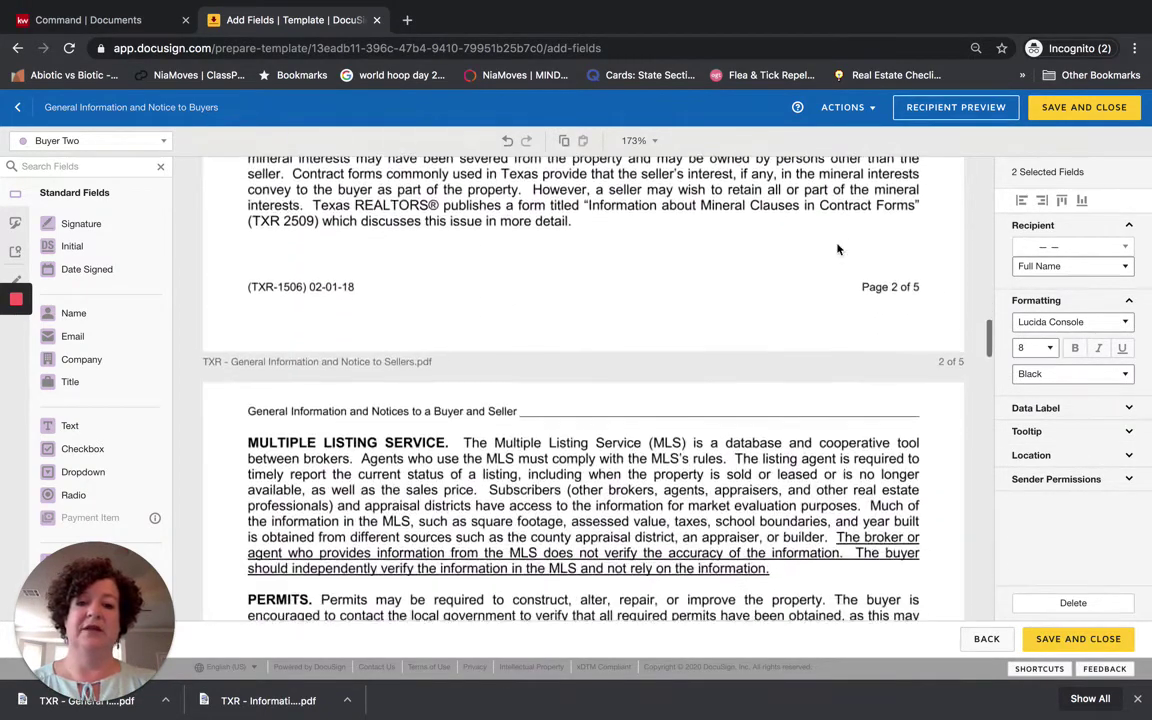
scroll(838, 249, down, 1)
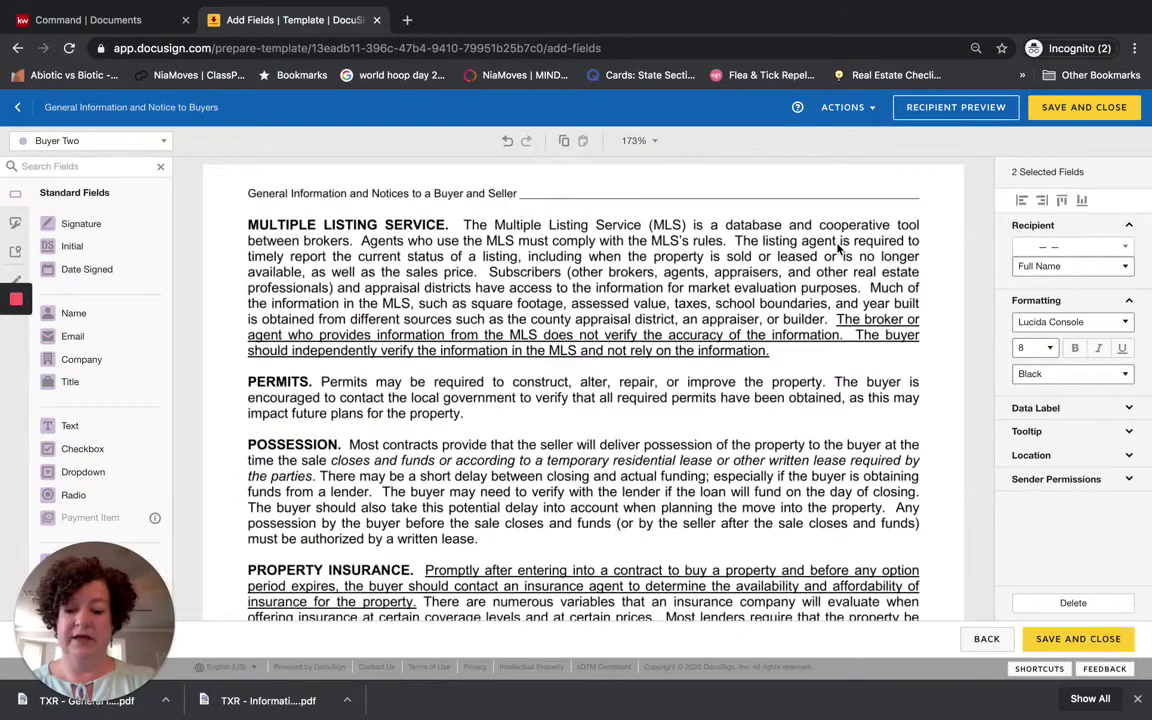
key(ctrl+v)
scroll(833, 315, down, 10)
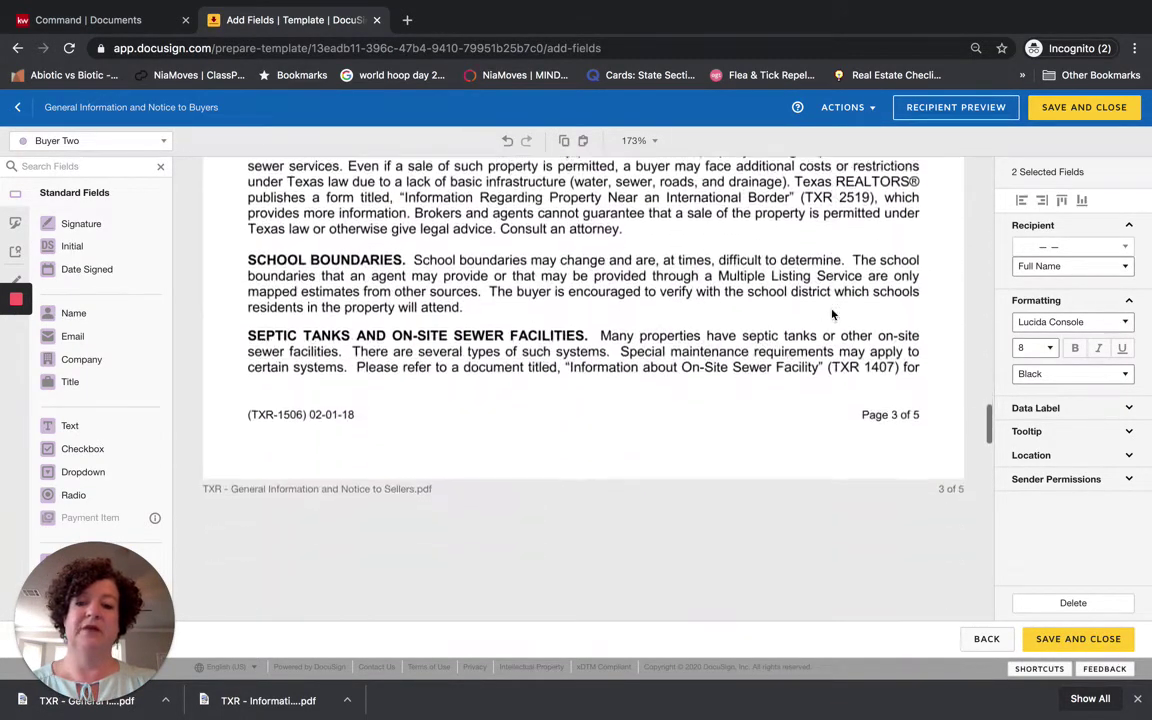
scroll(833, 315, down, 2)
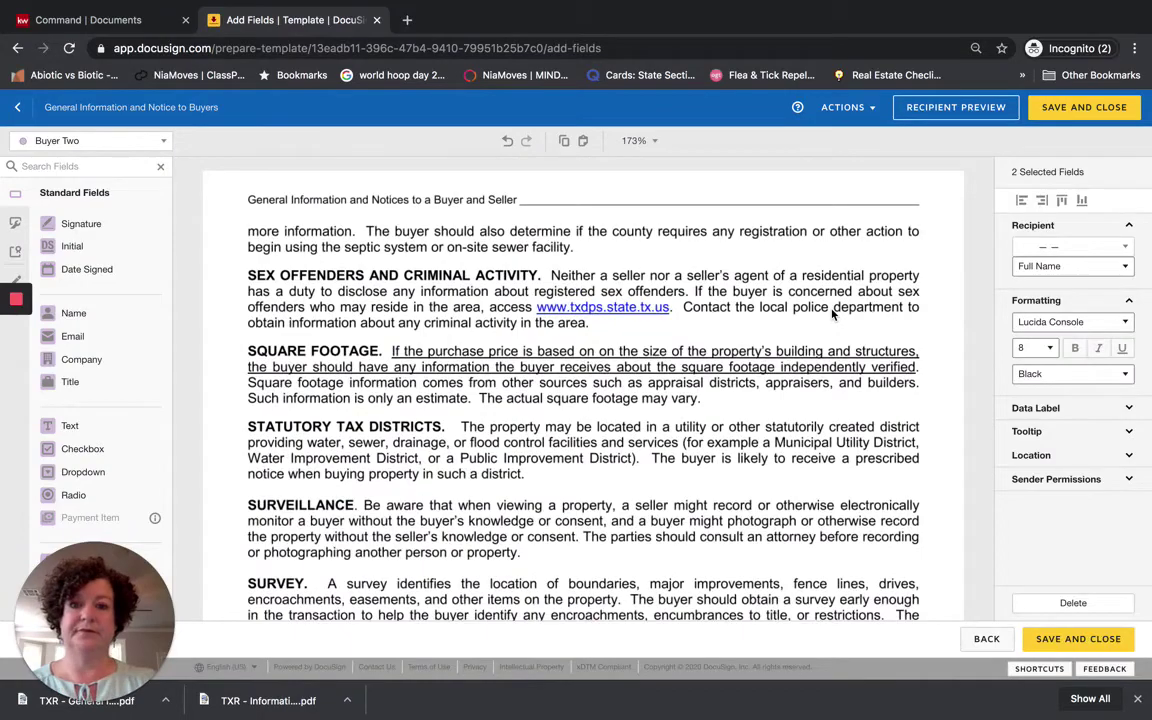
scroll(833, 315, up, 1)
scroll(833, 315, down, 1)
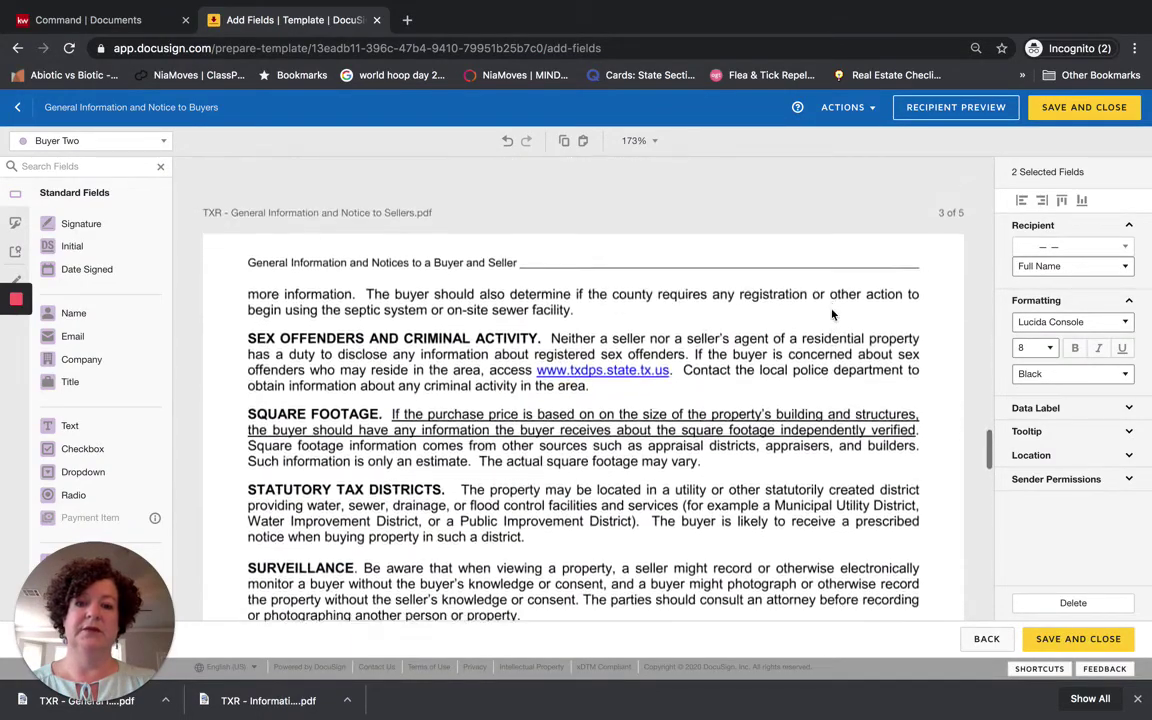
scroll(833, 315, down, 3)
scroll(833, 315, down, 8)
scroll(833, 315, up, 12)
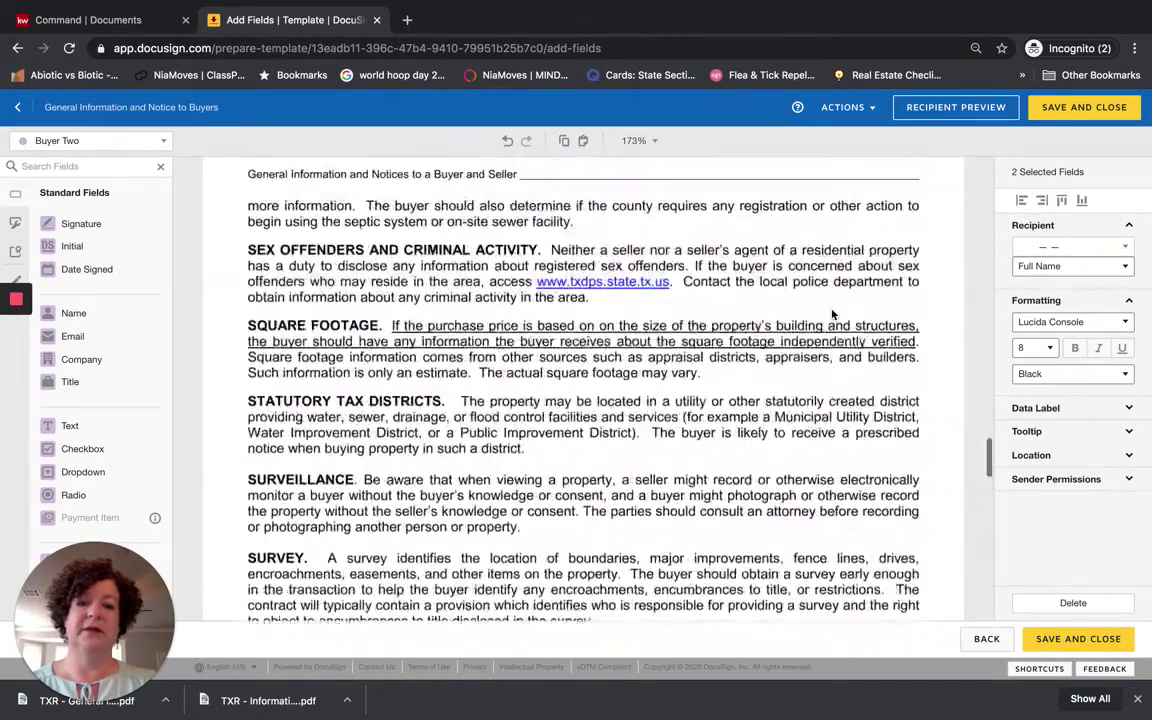
scroll(833, 315, up, 8)
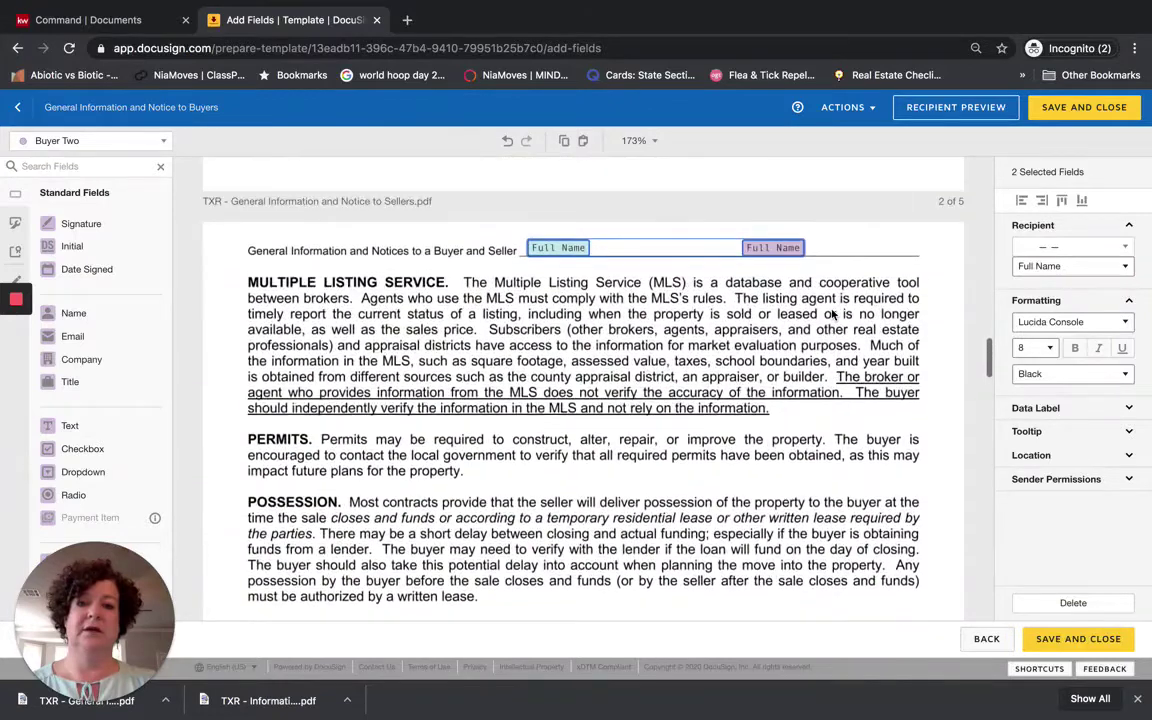
drag(577, 258, 580, 248)
- Scroll down to the signature and date lines at the bottom of page 5
scroll(691, 357, down, 10)
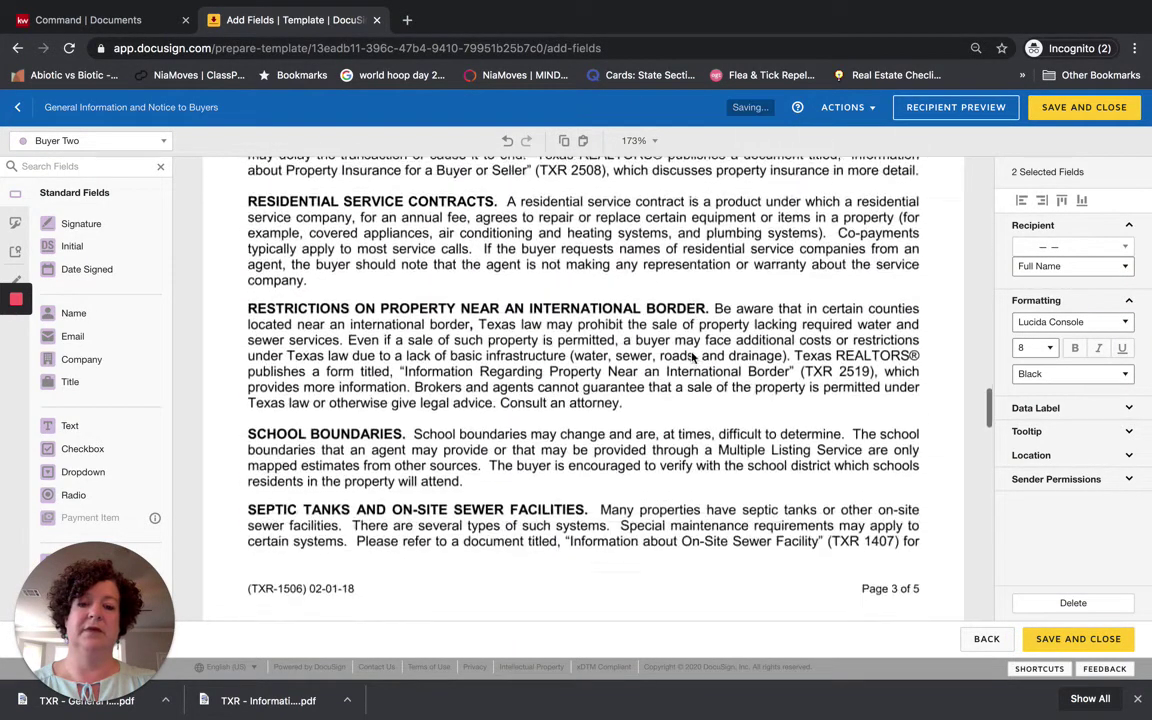
scroll(691, 357, down, 3)
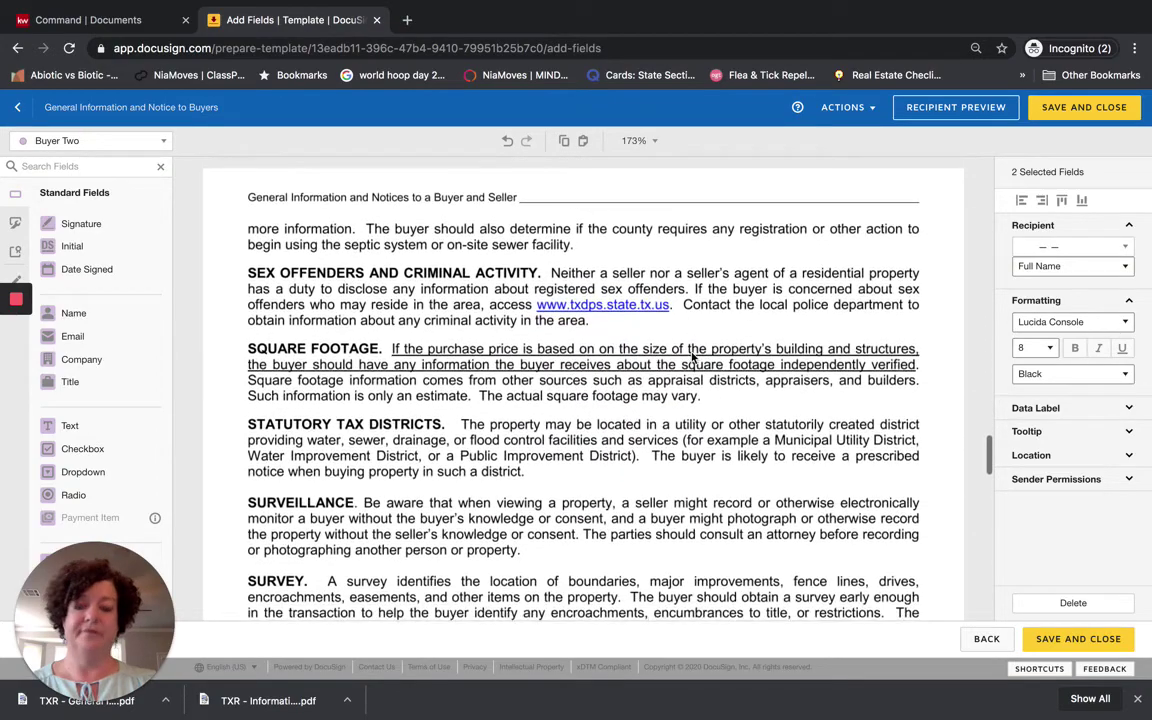
scroll(691, 357, down, 15)
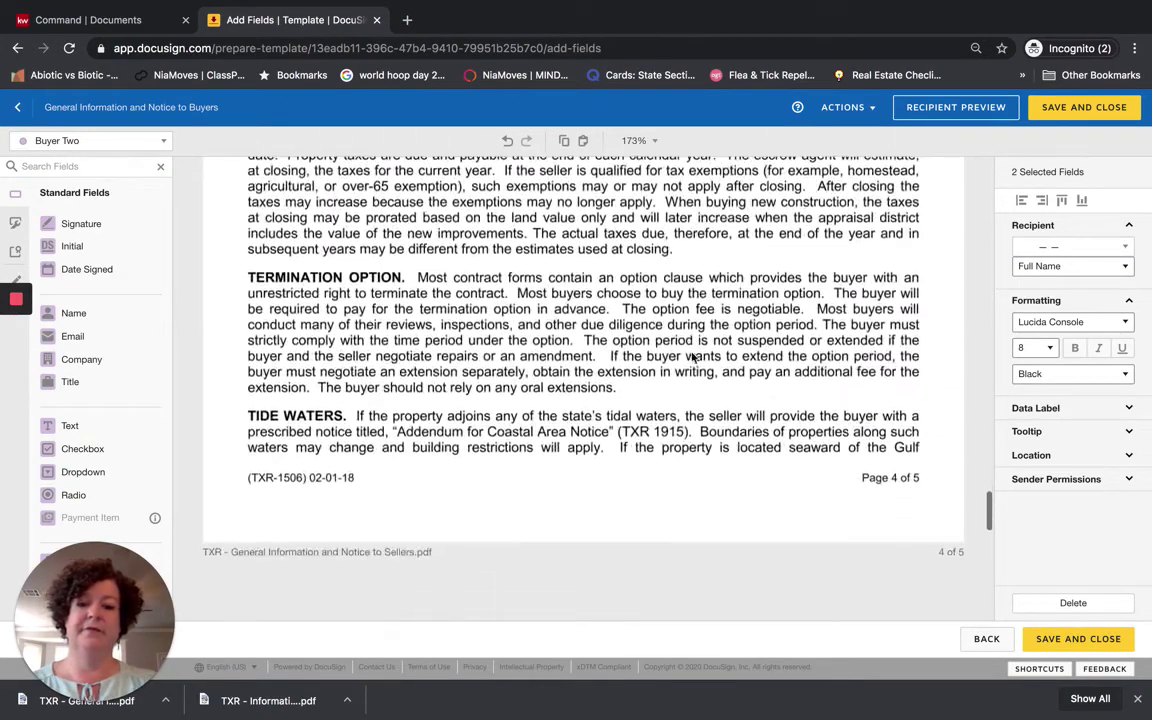
scroll(691, 357, down, 1)
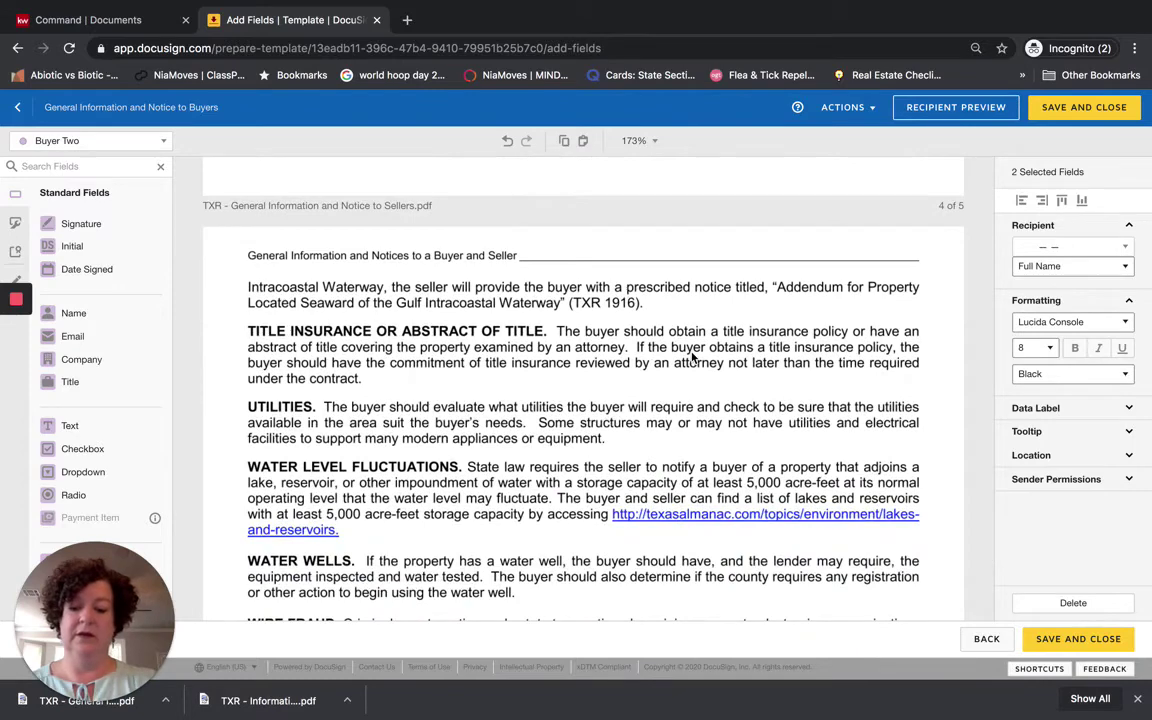
scroll(691, 357, down, 9)
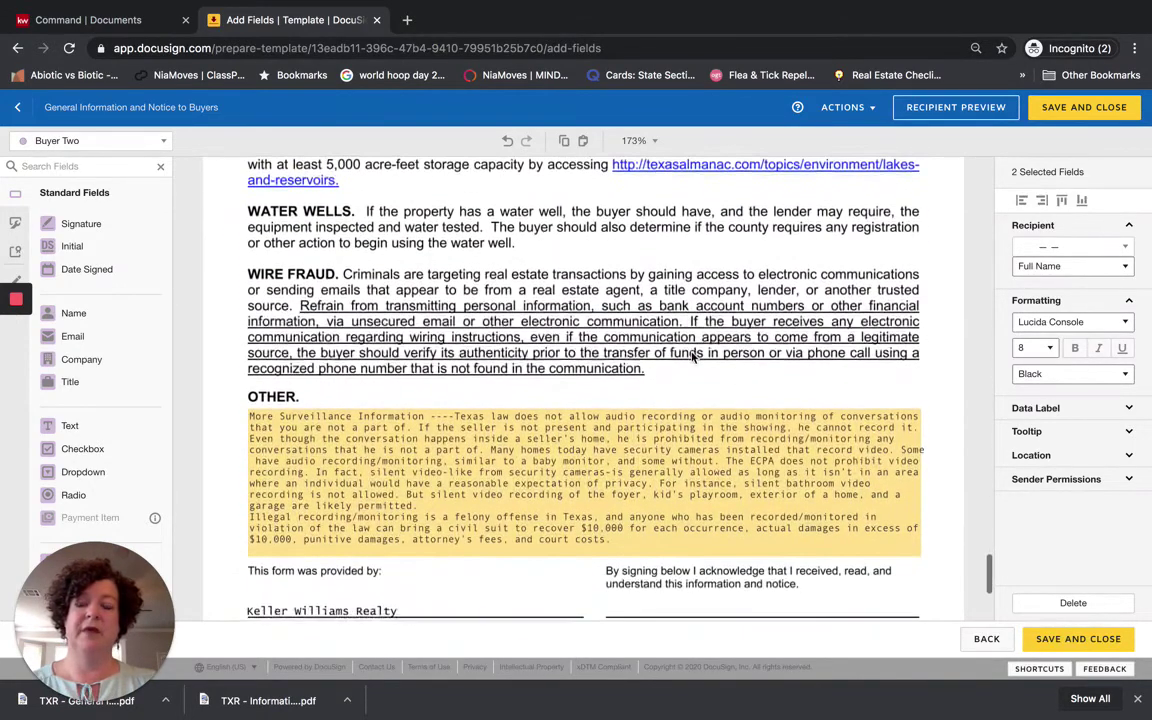
scroll(662, 337, down, 6)
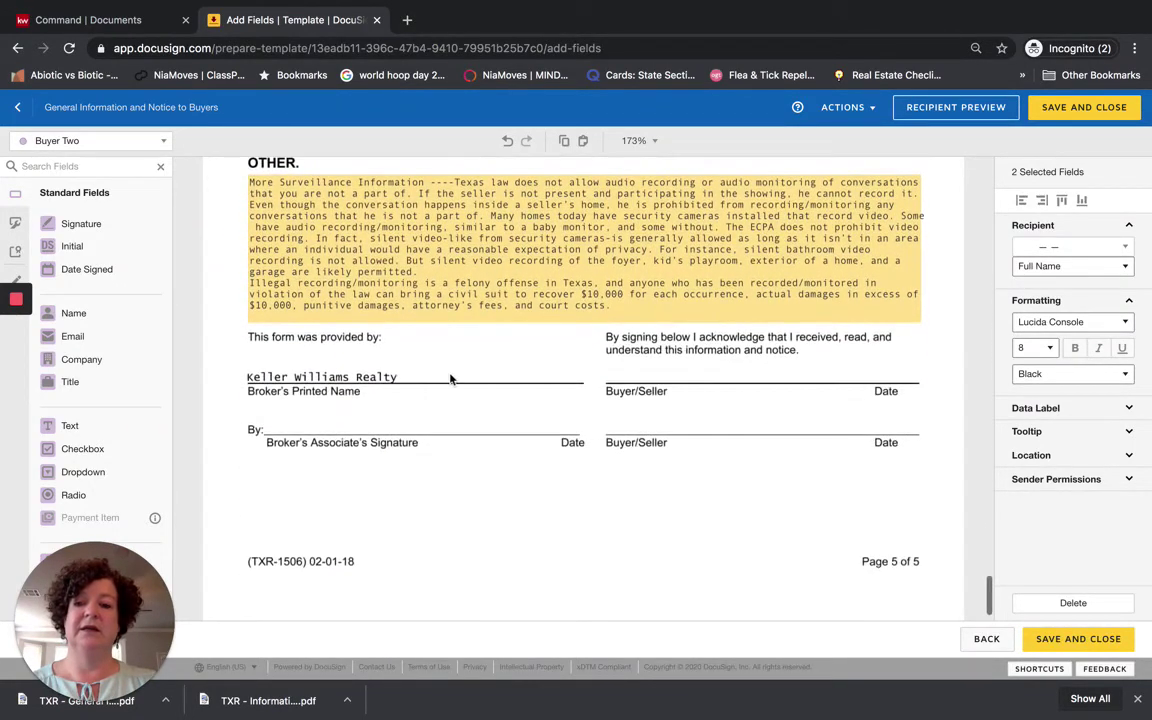
- Place a Buyer Agent Signature, shrunk to 70%, and a Date Signed field on the Broker's Associate line
click(427, 477)
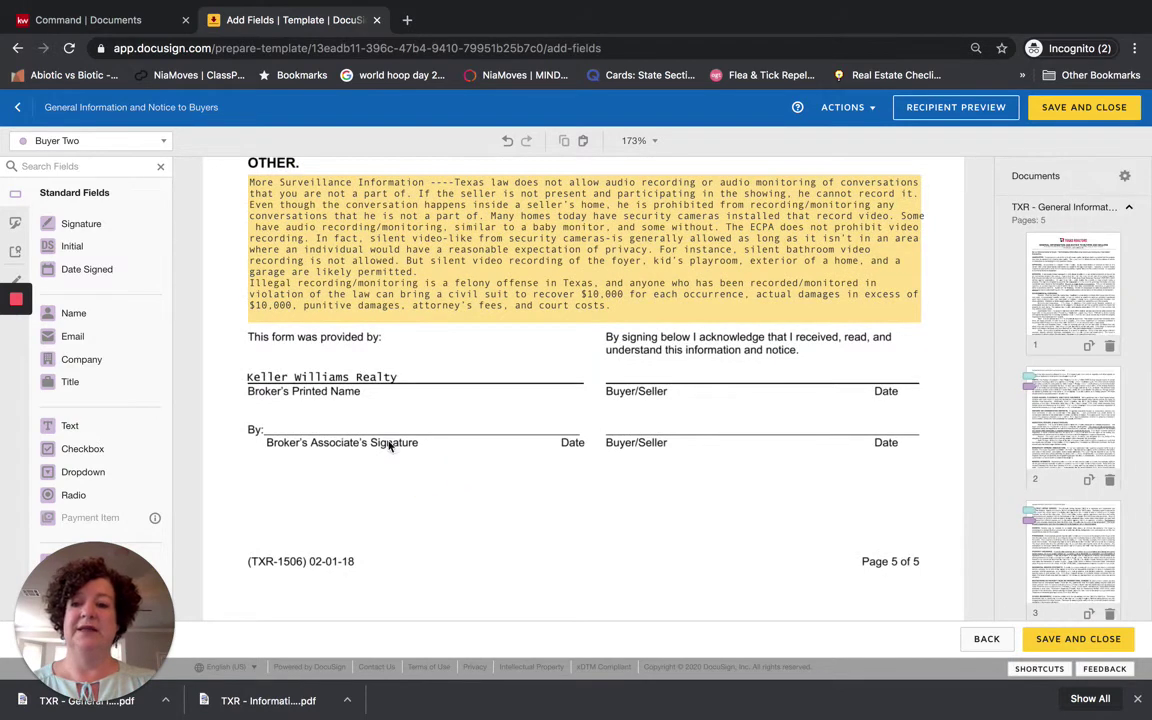
click(113, 143)
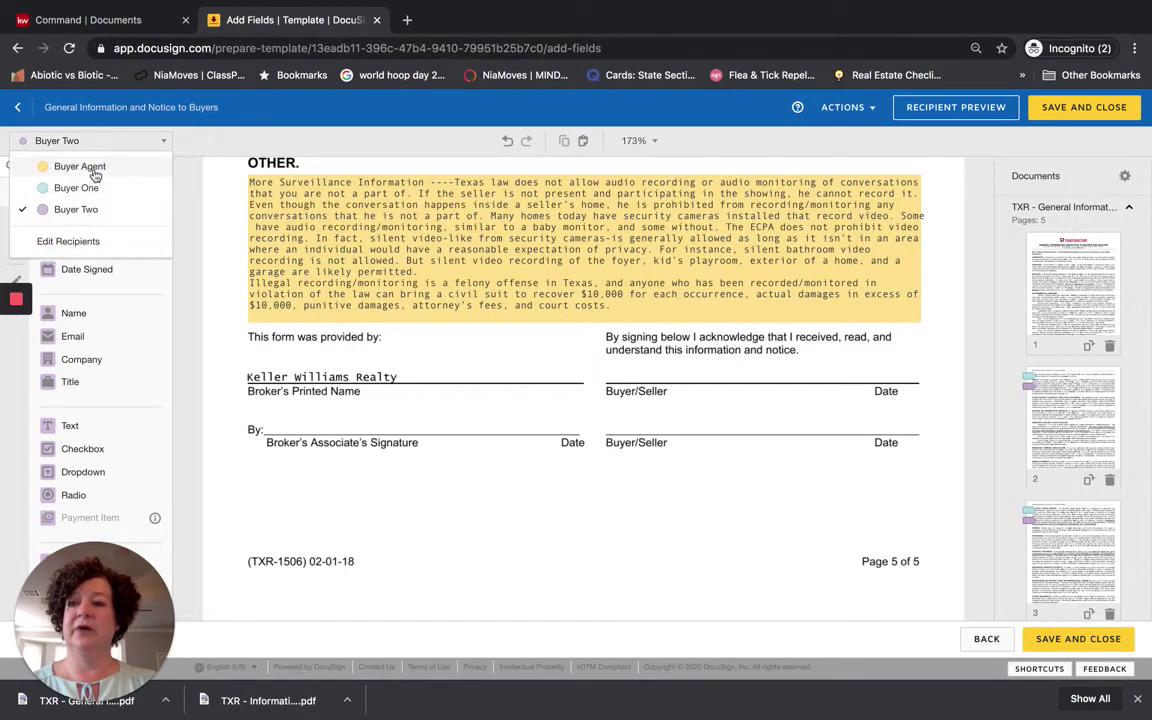
click(89, 168)
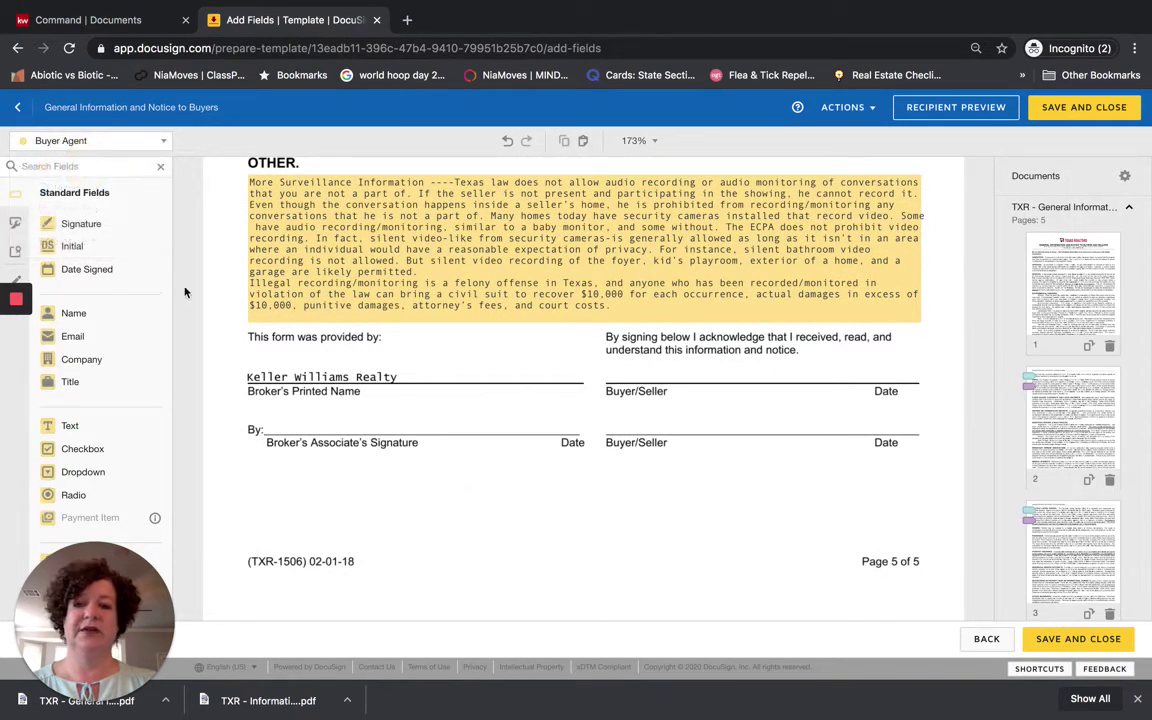
mouse_move(78, 224)
mouse_down()
mouse_move(320, 395)
mouse_move(270, 407)
mouse_up()
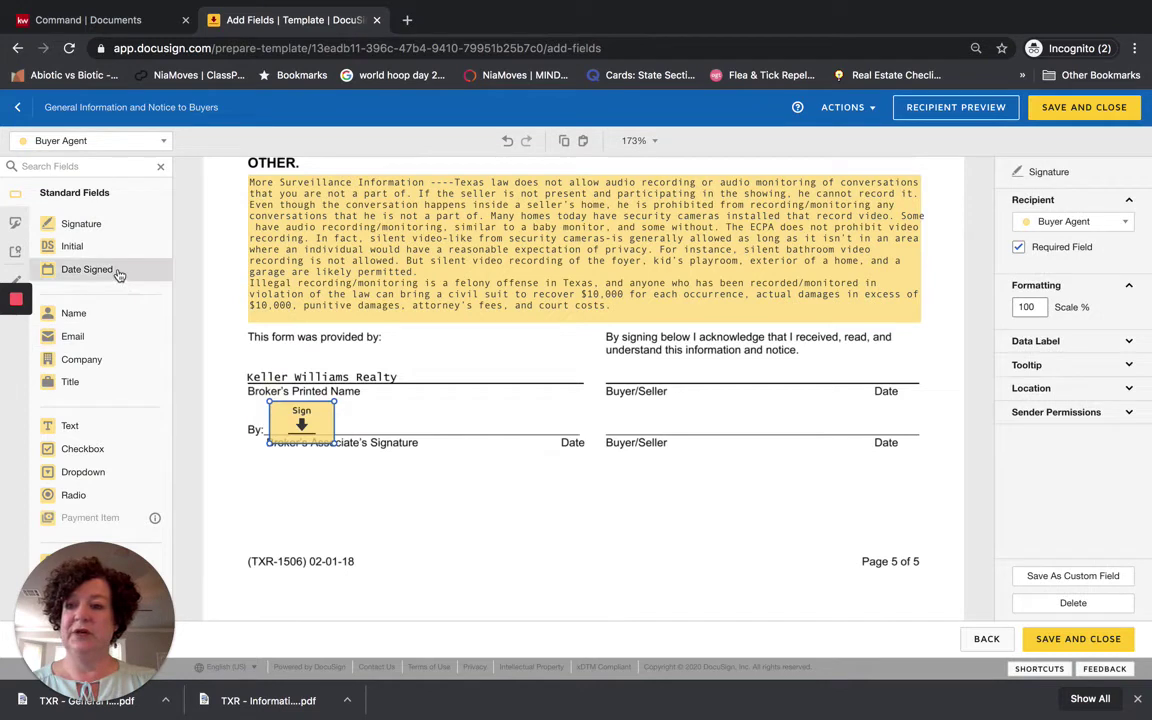
drag(118, 274, 429, 425)
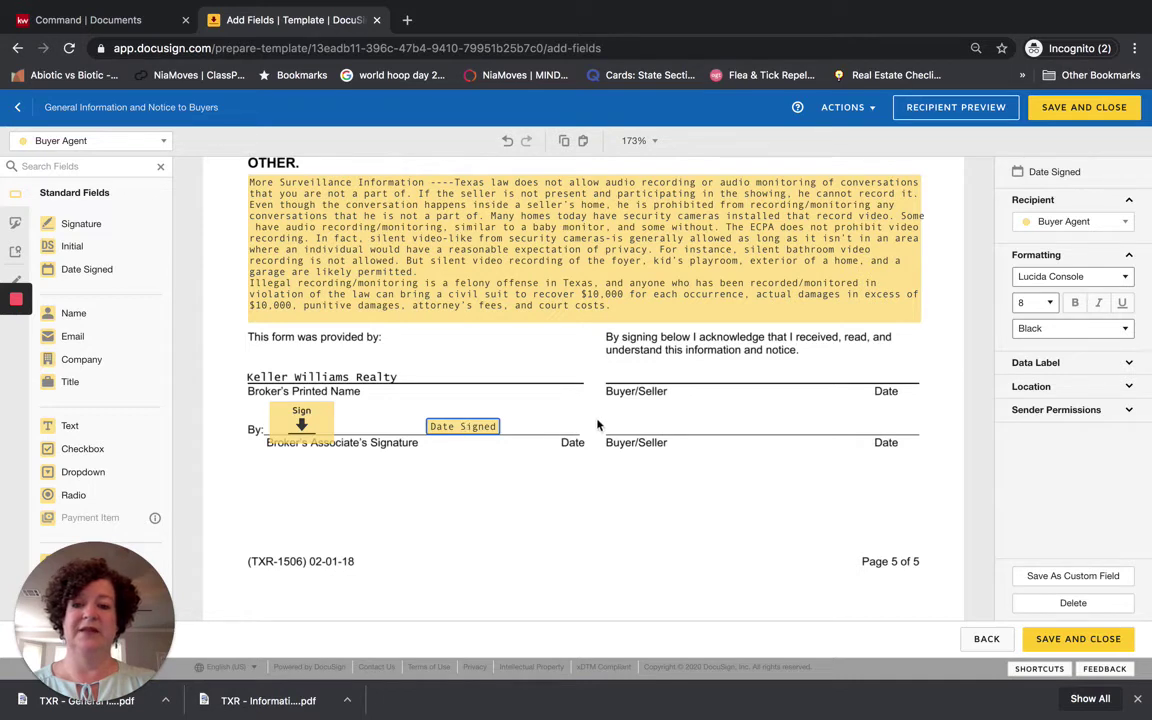
click(322, 418)
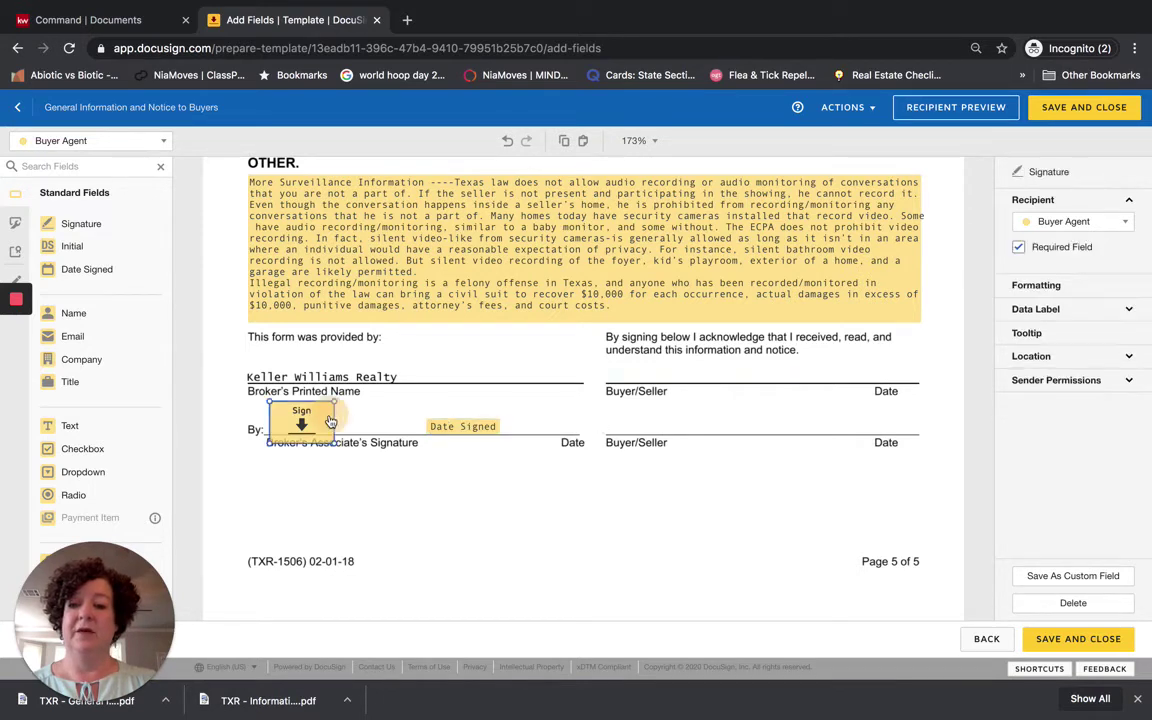
mouse_move(332, 405)
mouse_down()
mouse_move(298, 414)
mouse_move(306, 421)
mouse_up()
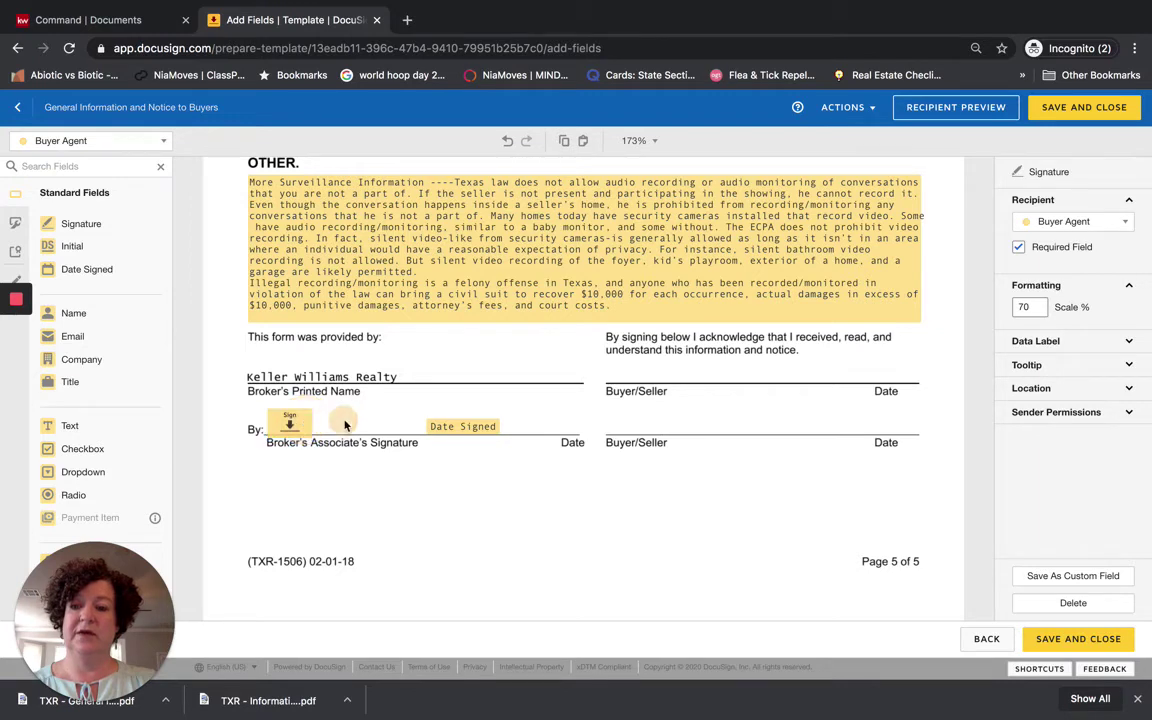
mouse_move(260, 400)
mouse_down()
mouse_move(340, 442)
mouse_move(525, 449)
mouse_up()
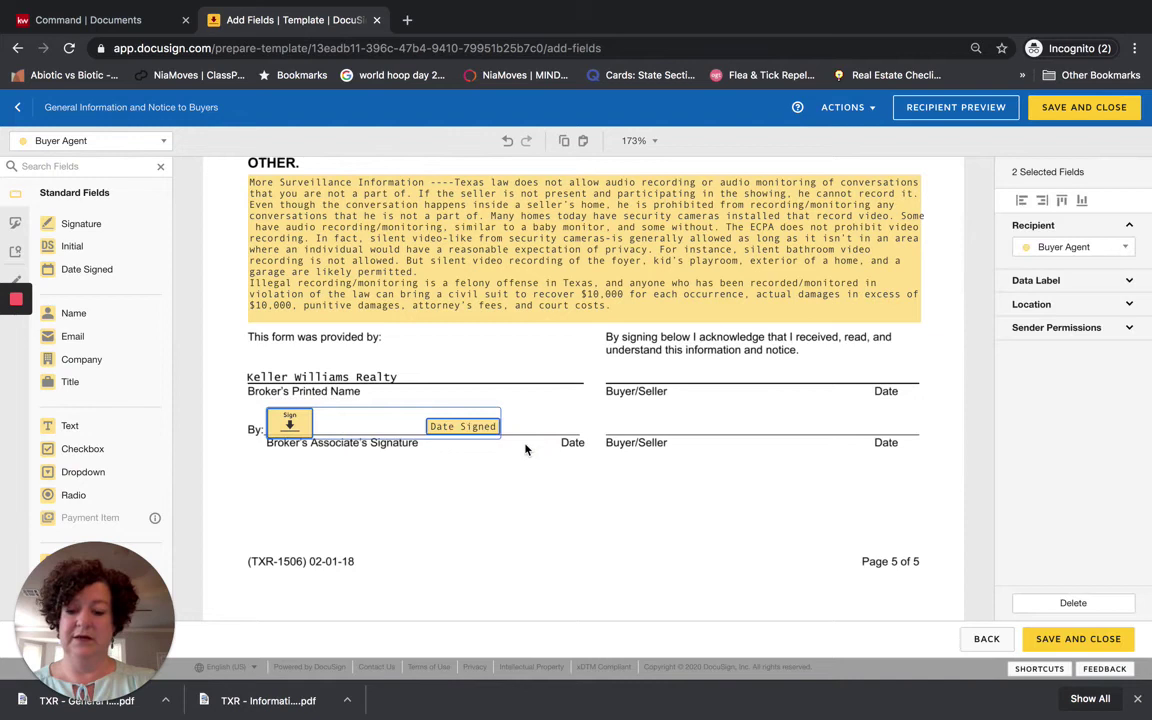
- Switch the recipient to Buyer One, then paste and delete a copy of the agent's signature and date fields
click(112, 142)
click(98, 190)
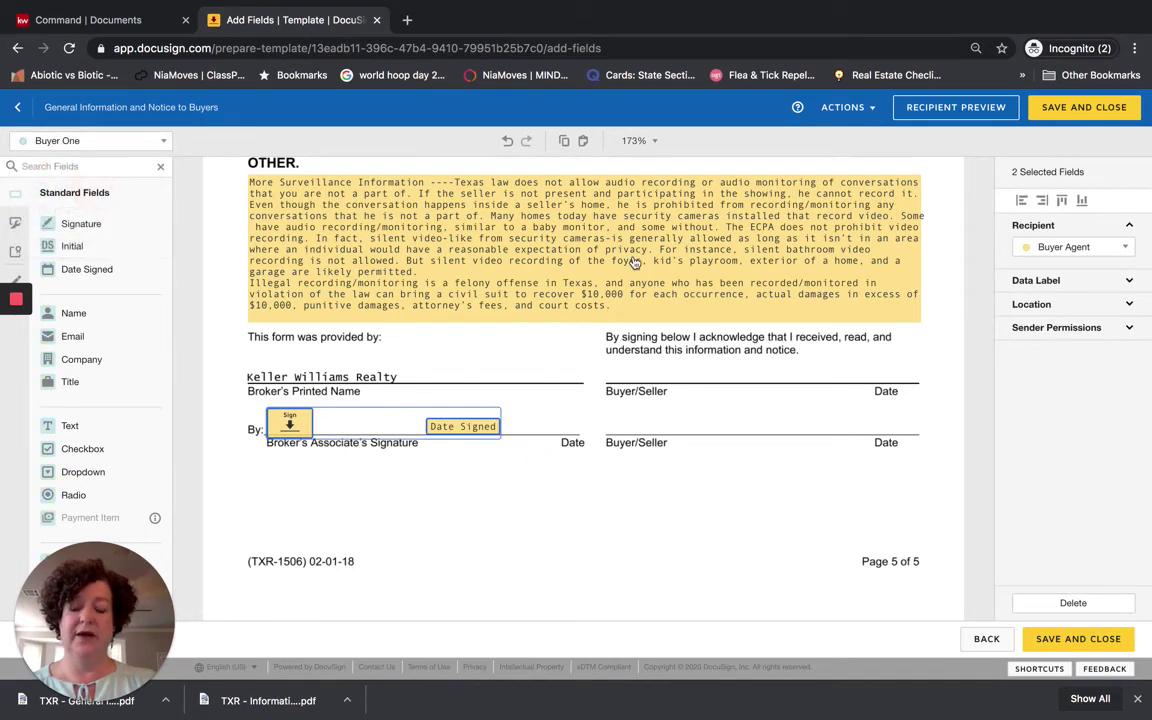
key(ctrl+v)
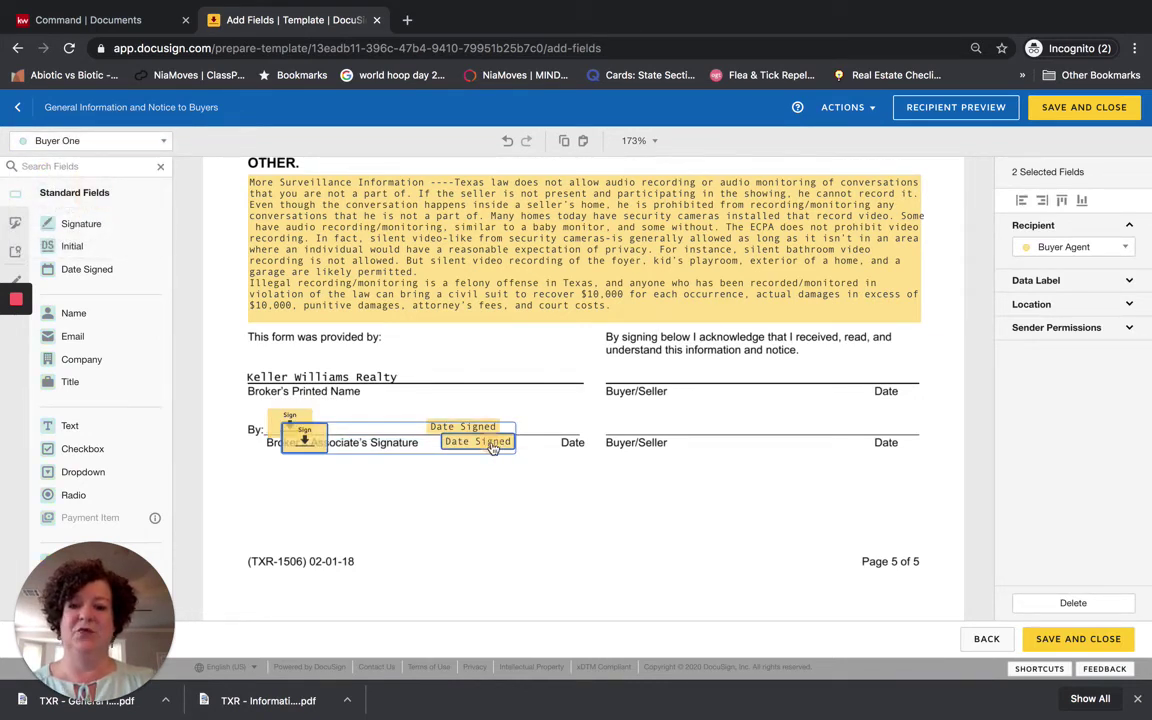
drag(493, 449, 818, 375)
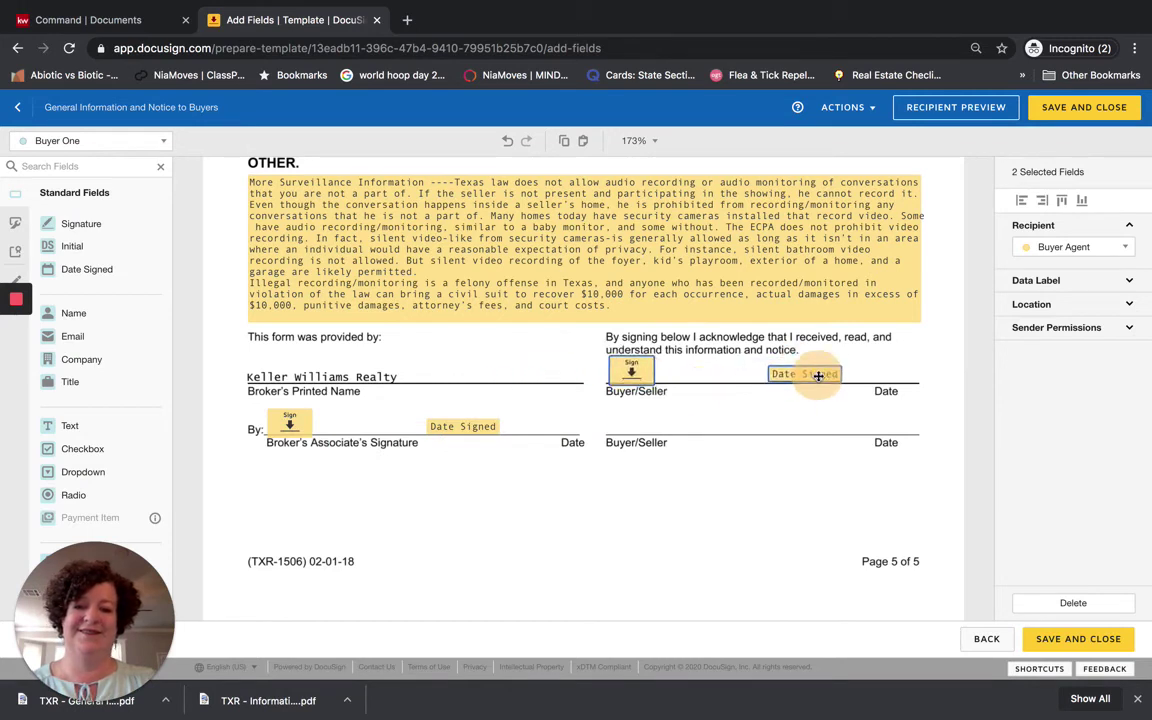
click(627, 369)
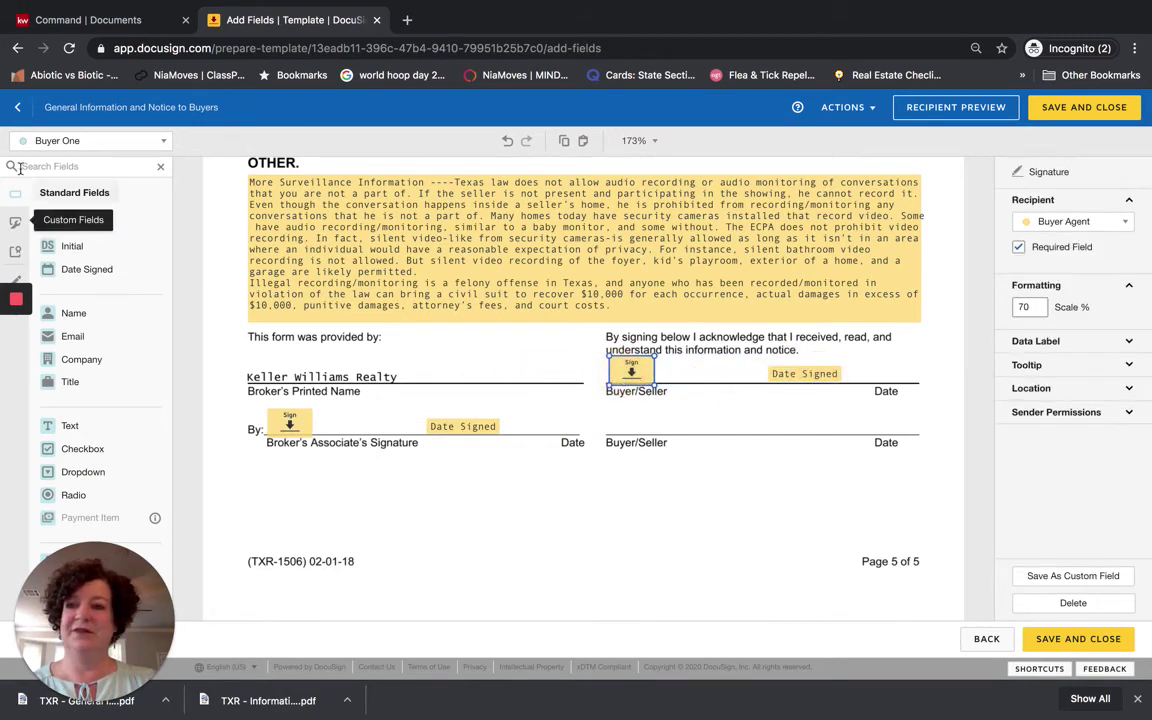
click(60, 140)
click(30, 140)
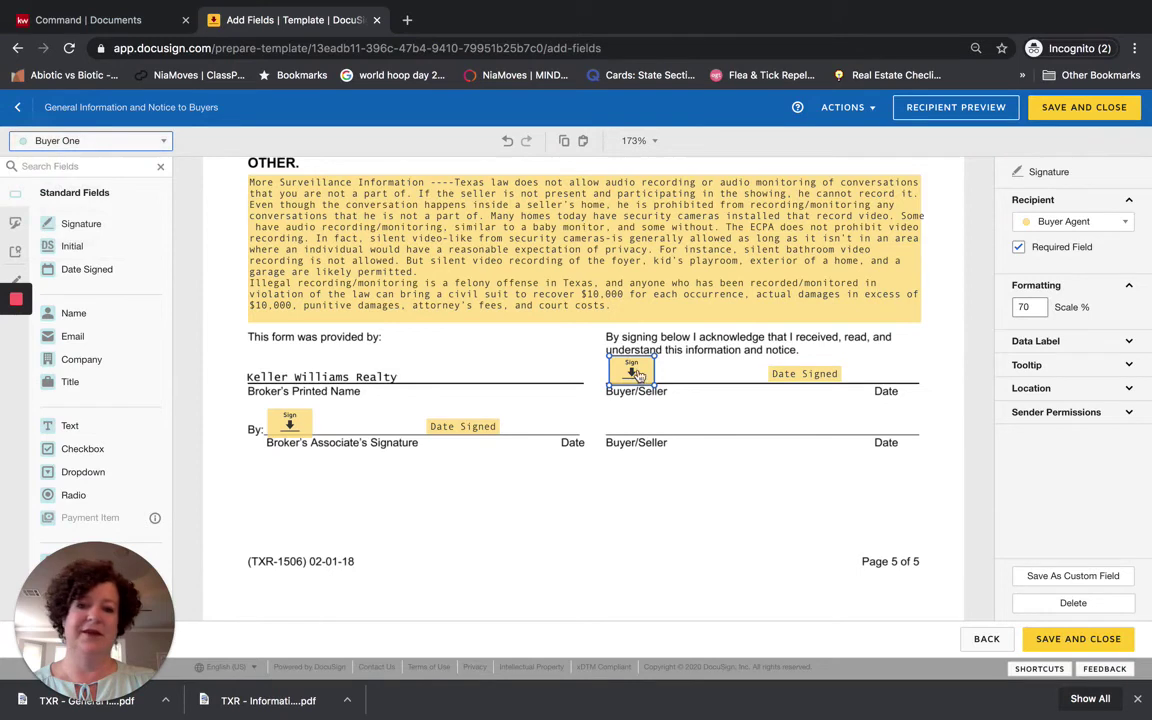
shift+click(807, 372)
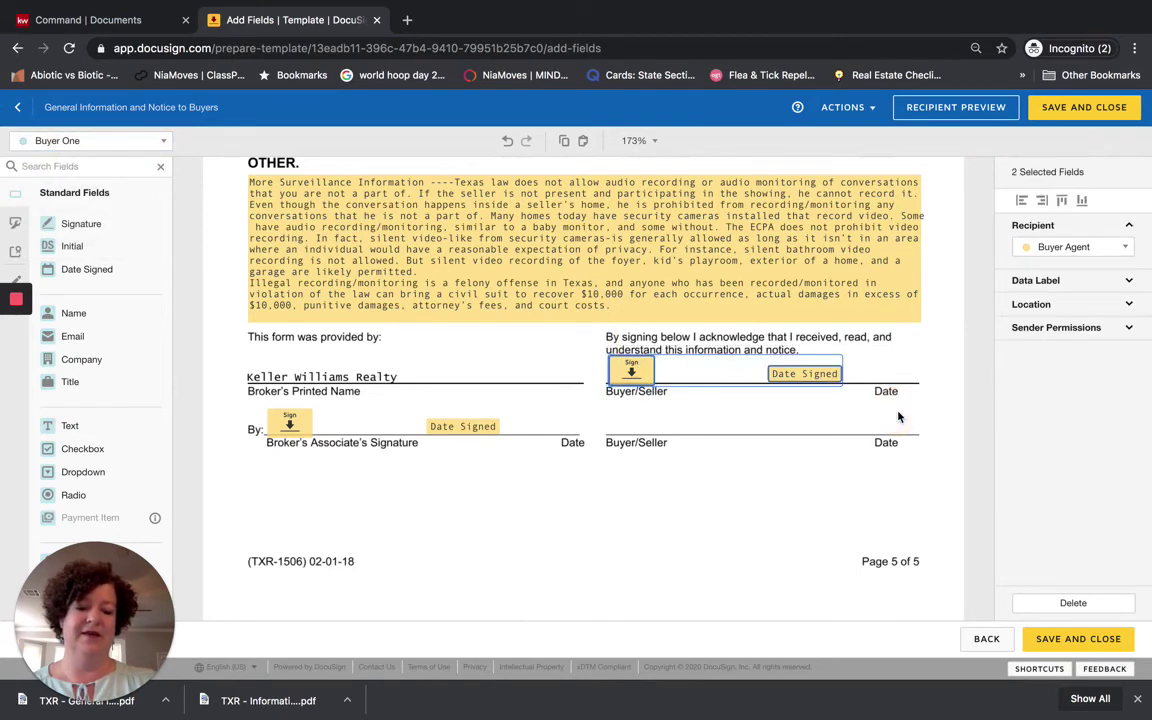
key(Delete)
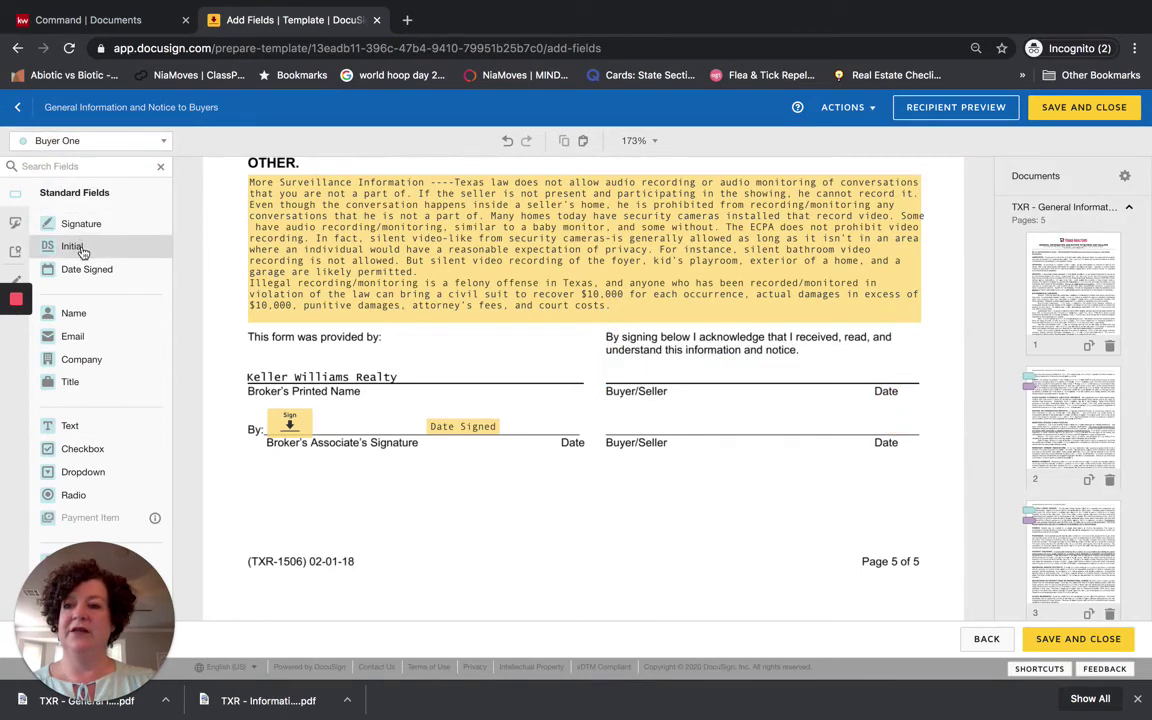
- Place Buyer One's Signature and Date Signed fields on the first Buyer/Seller line
click(77, 224)
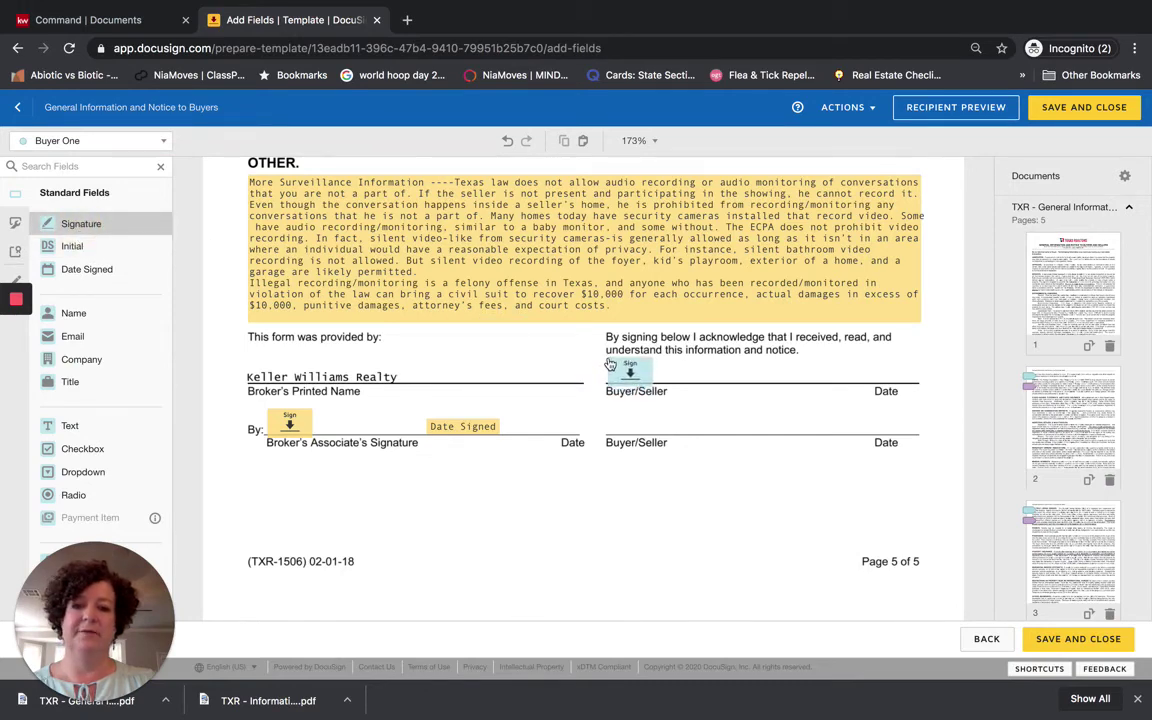
click(610, 365)
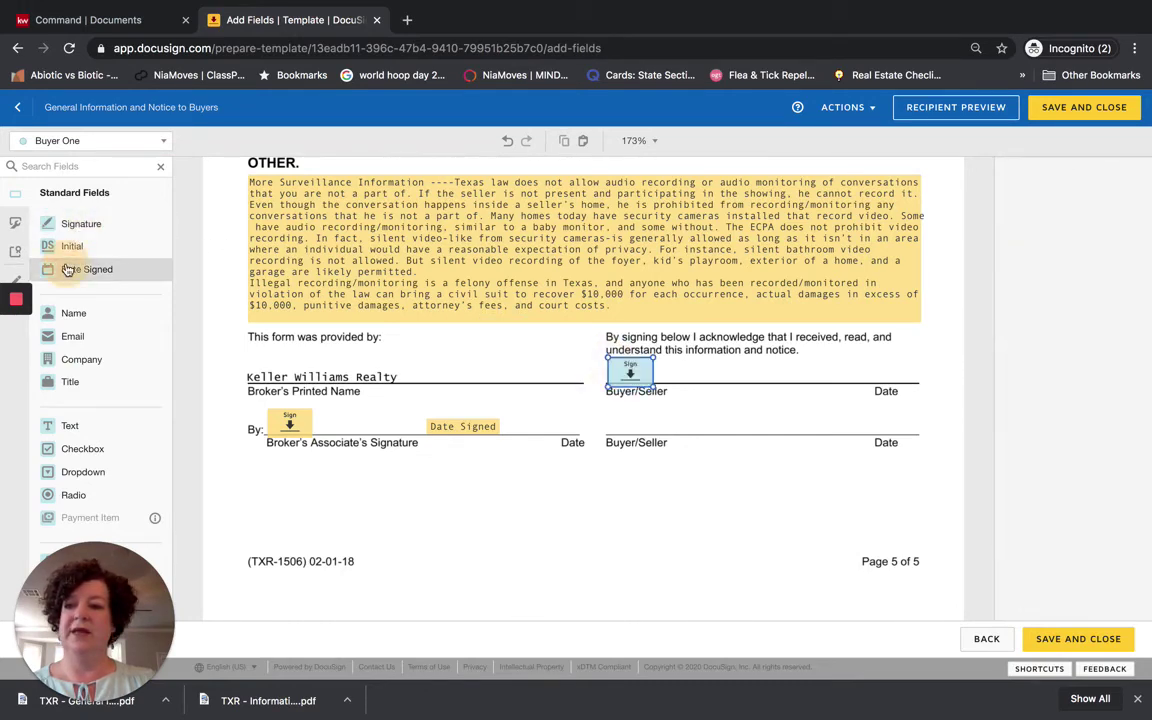
click(86, 269)
click(771, 376)
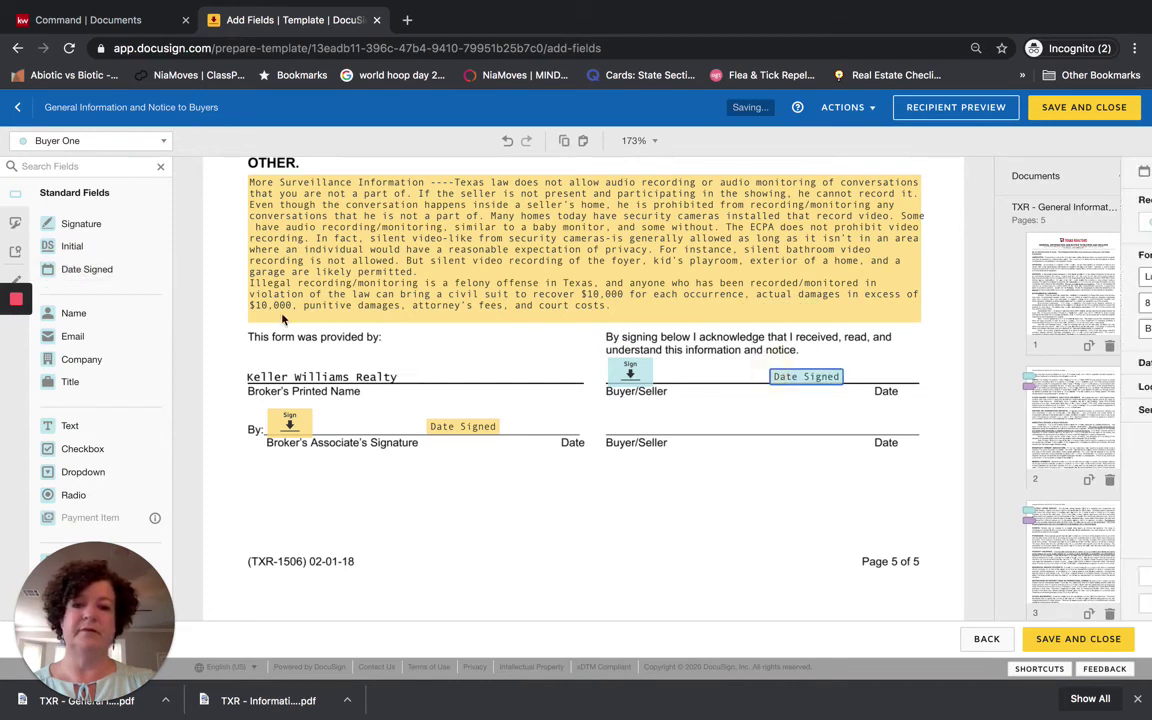
- As Buyer Two, place Signature and Date Signed fields on the second Buyer/Seller line
click(105, 143)
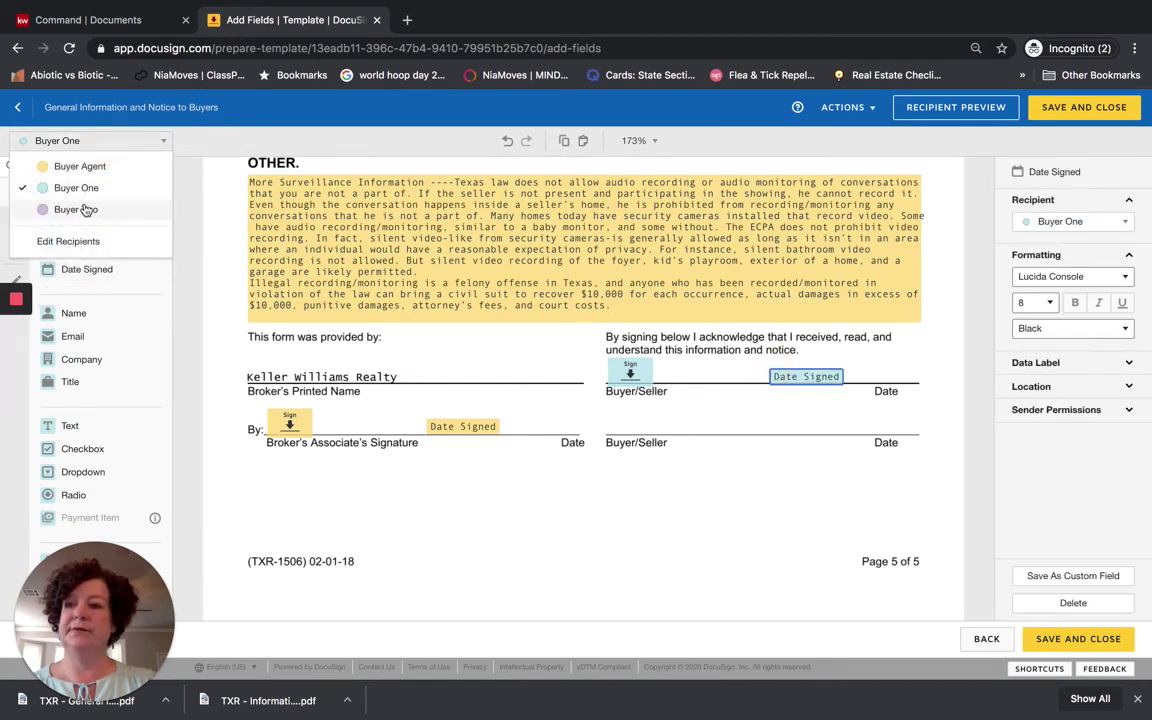
click(76, 209)
click(70, 224)
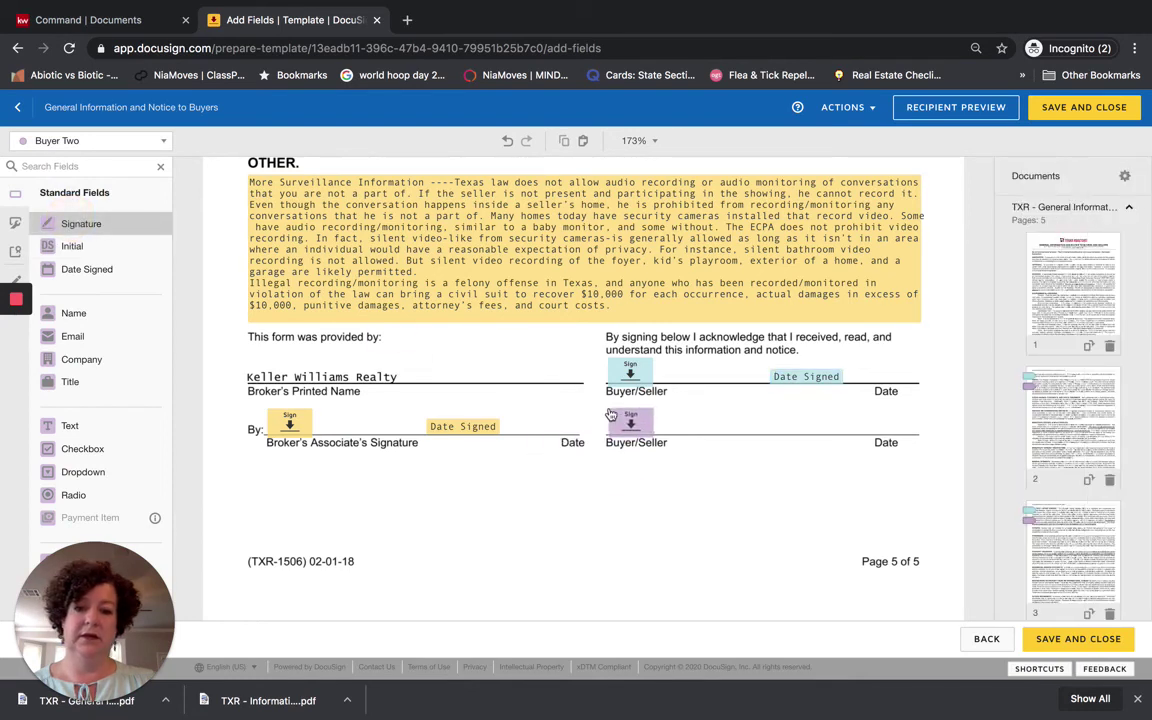
click(611, 414)
click(98, 267)
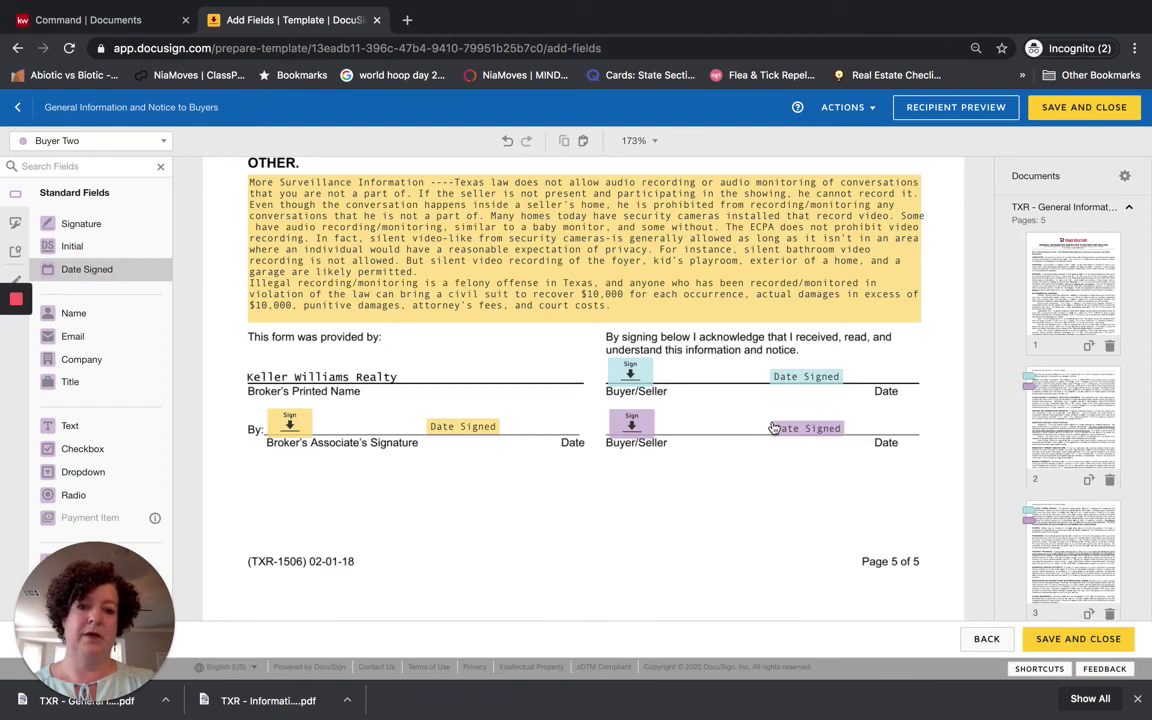
click(773, 428)
scroll(768, 481, down, 1)
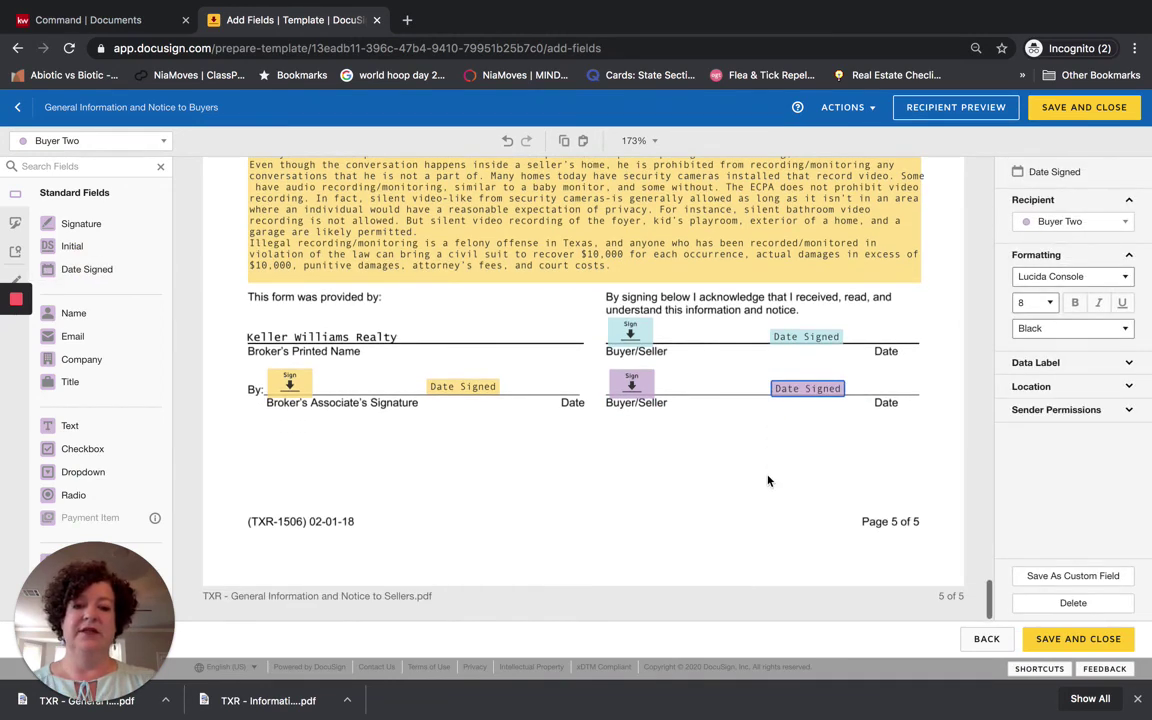
- Save and close the 'General Information and Notice to Buyers' template
click(1104, 109)
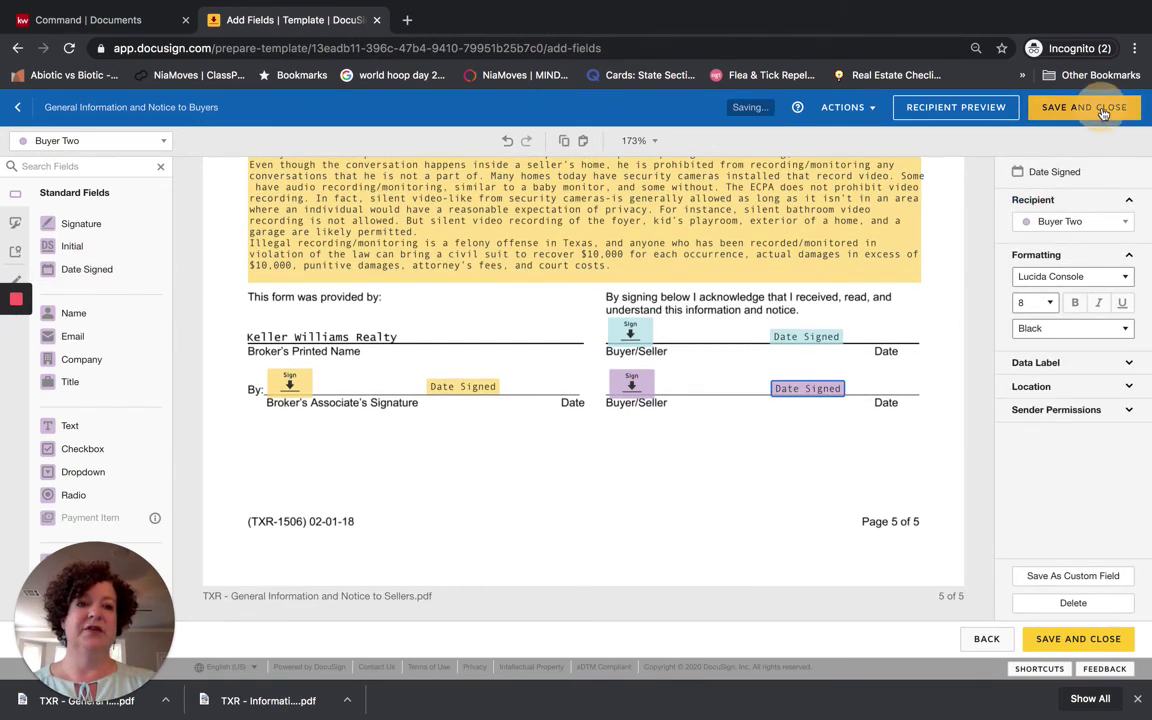